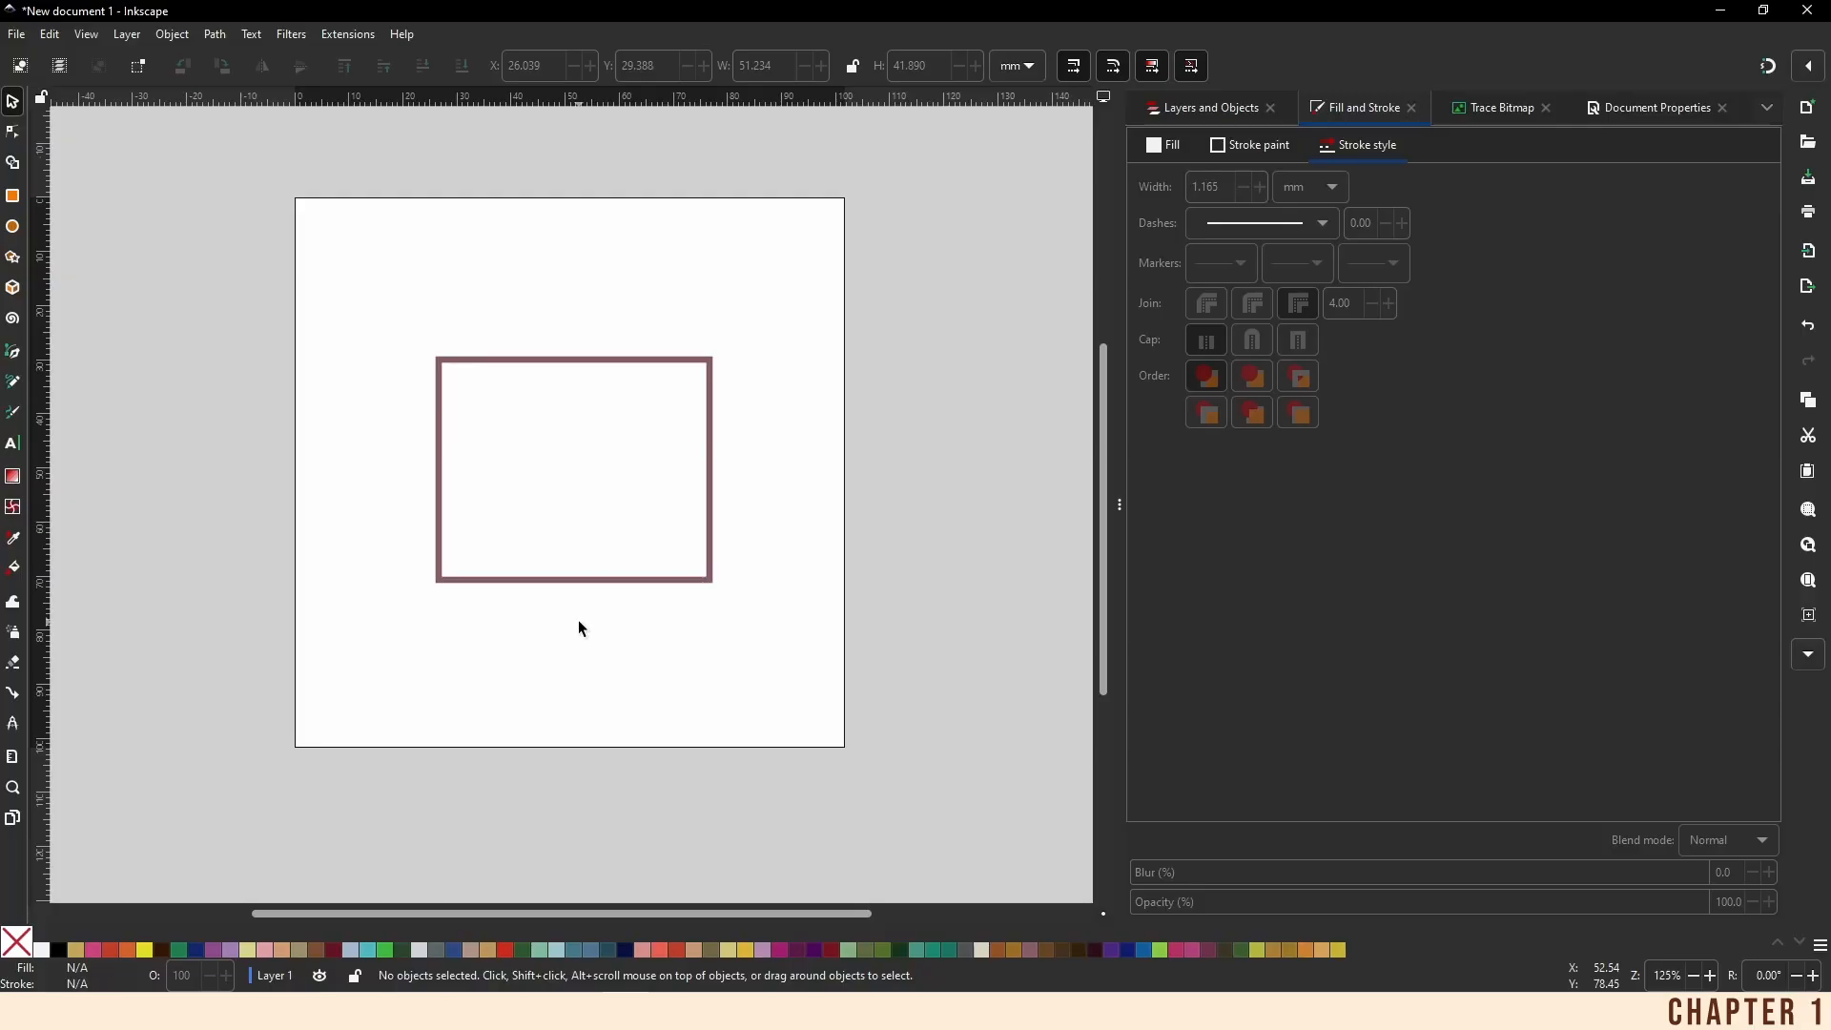
Fill the rectangle with Ocean Blue and remove its stroke
key("ctrl+a")
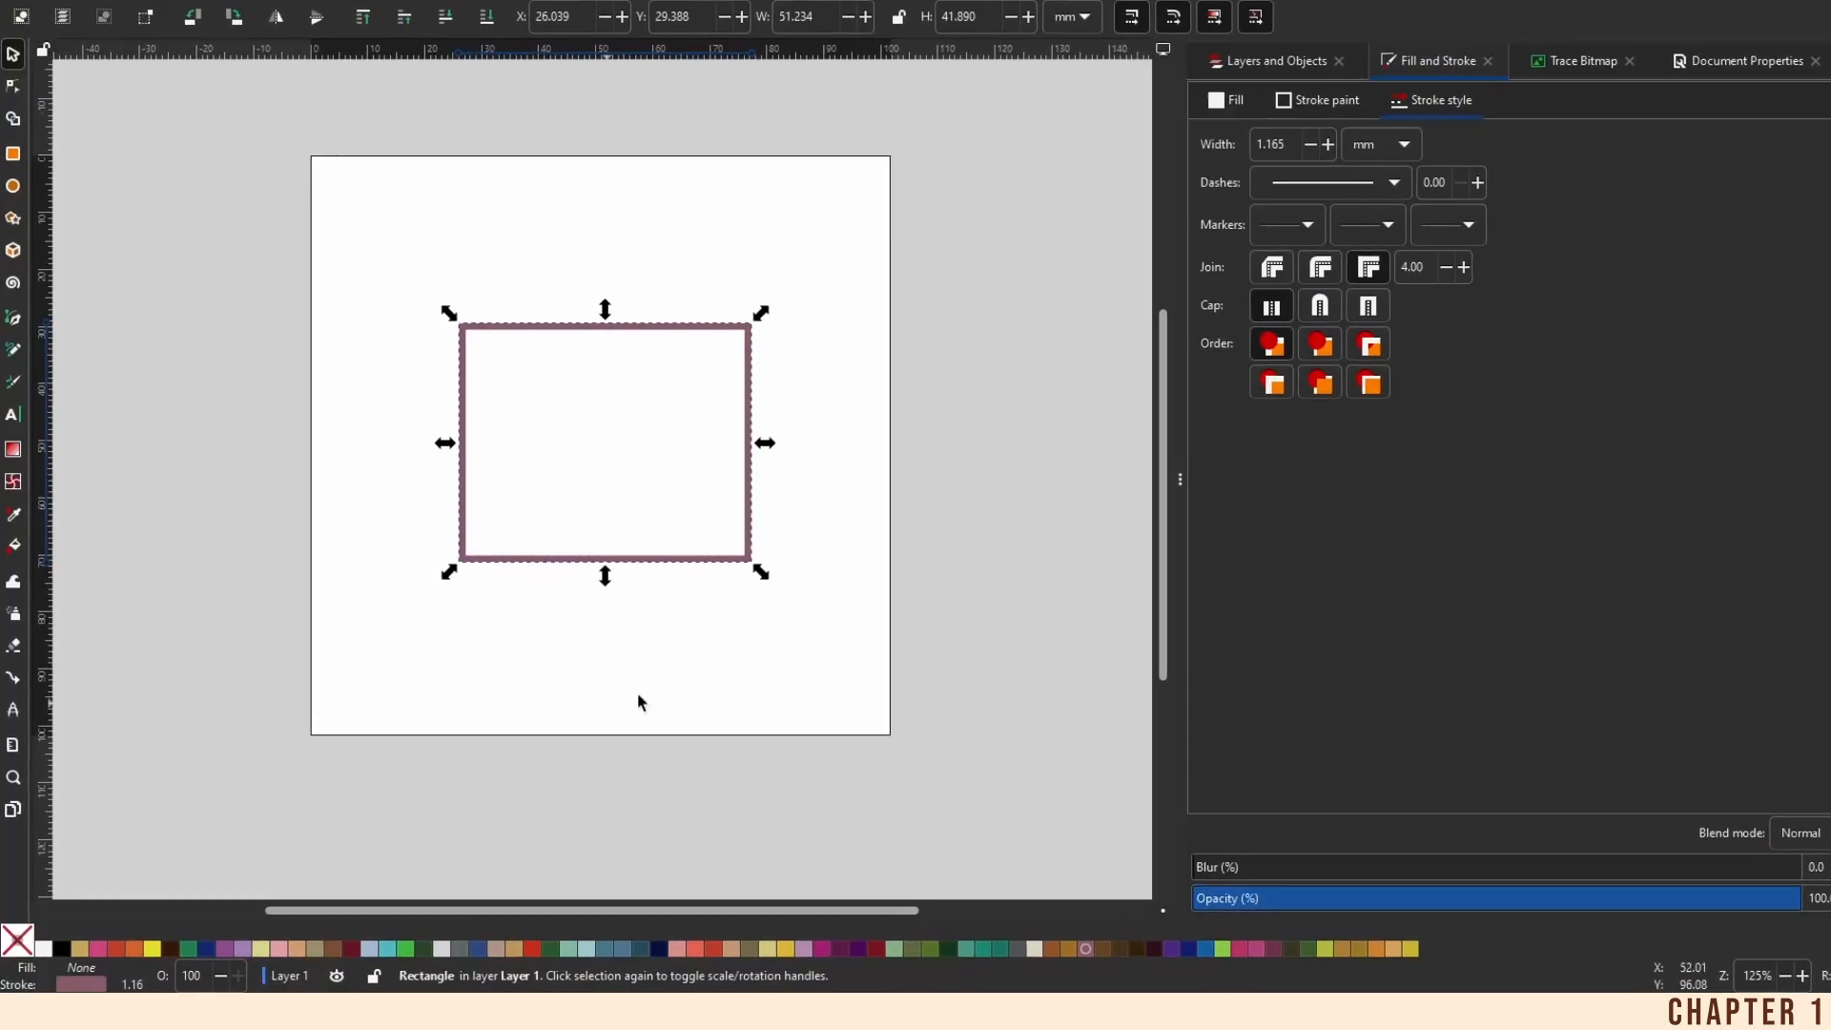
left_click(857, 931)
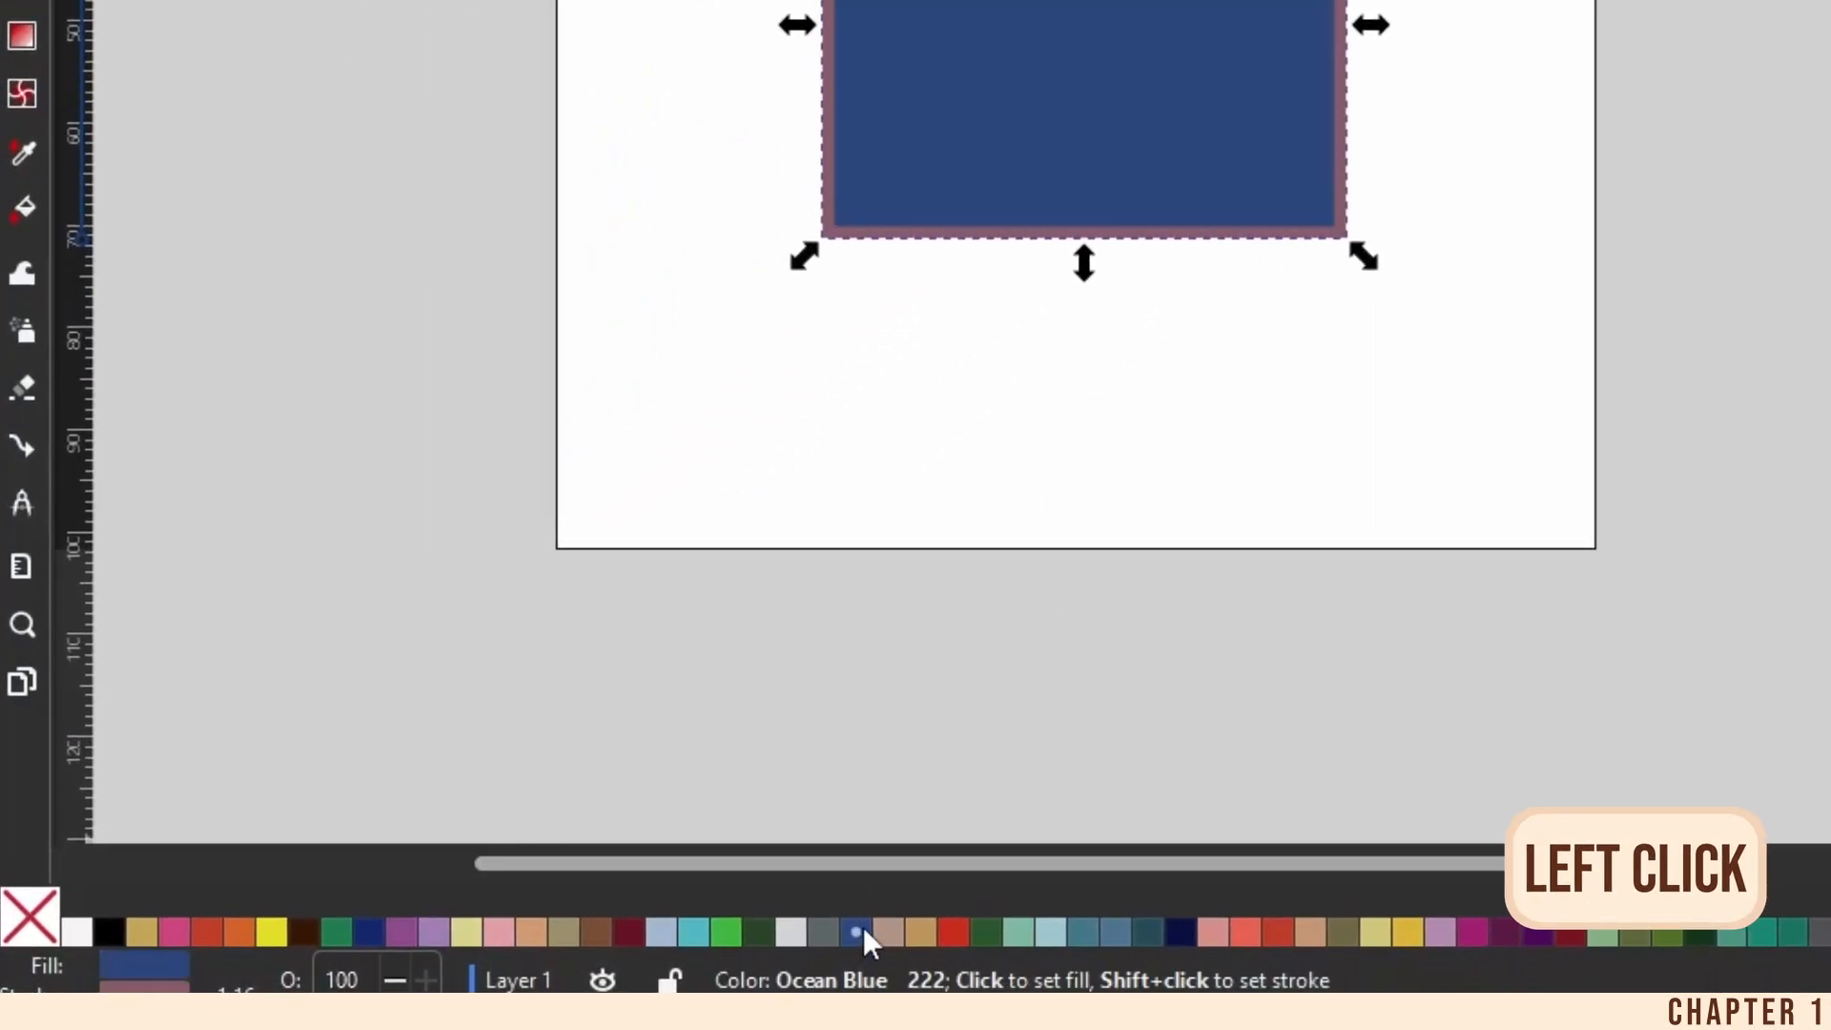
left_click(30, 916, "shift")
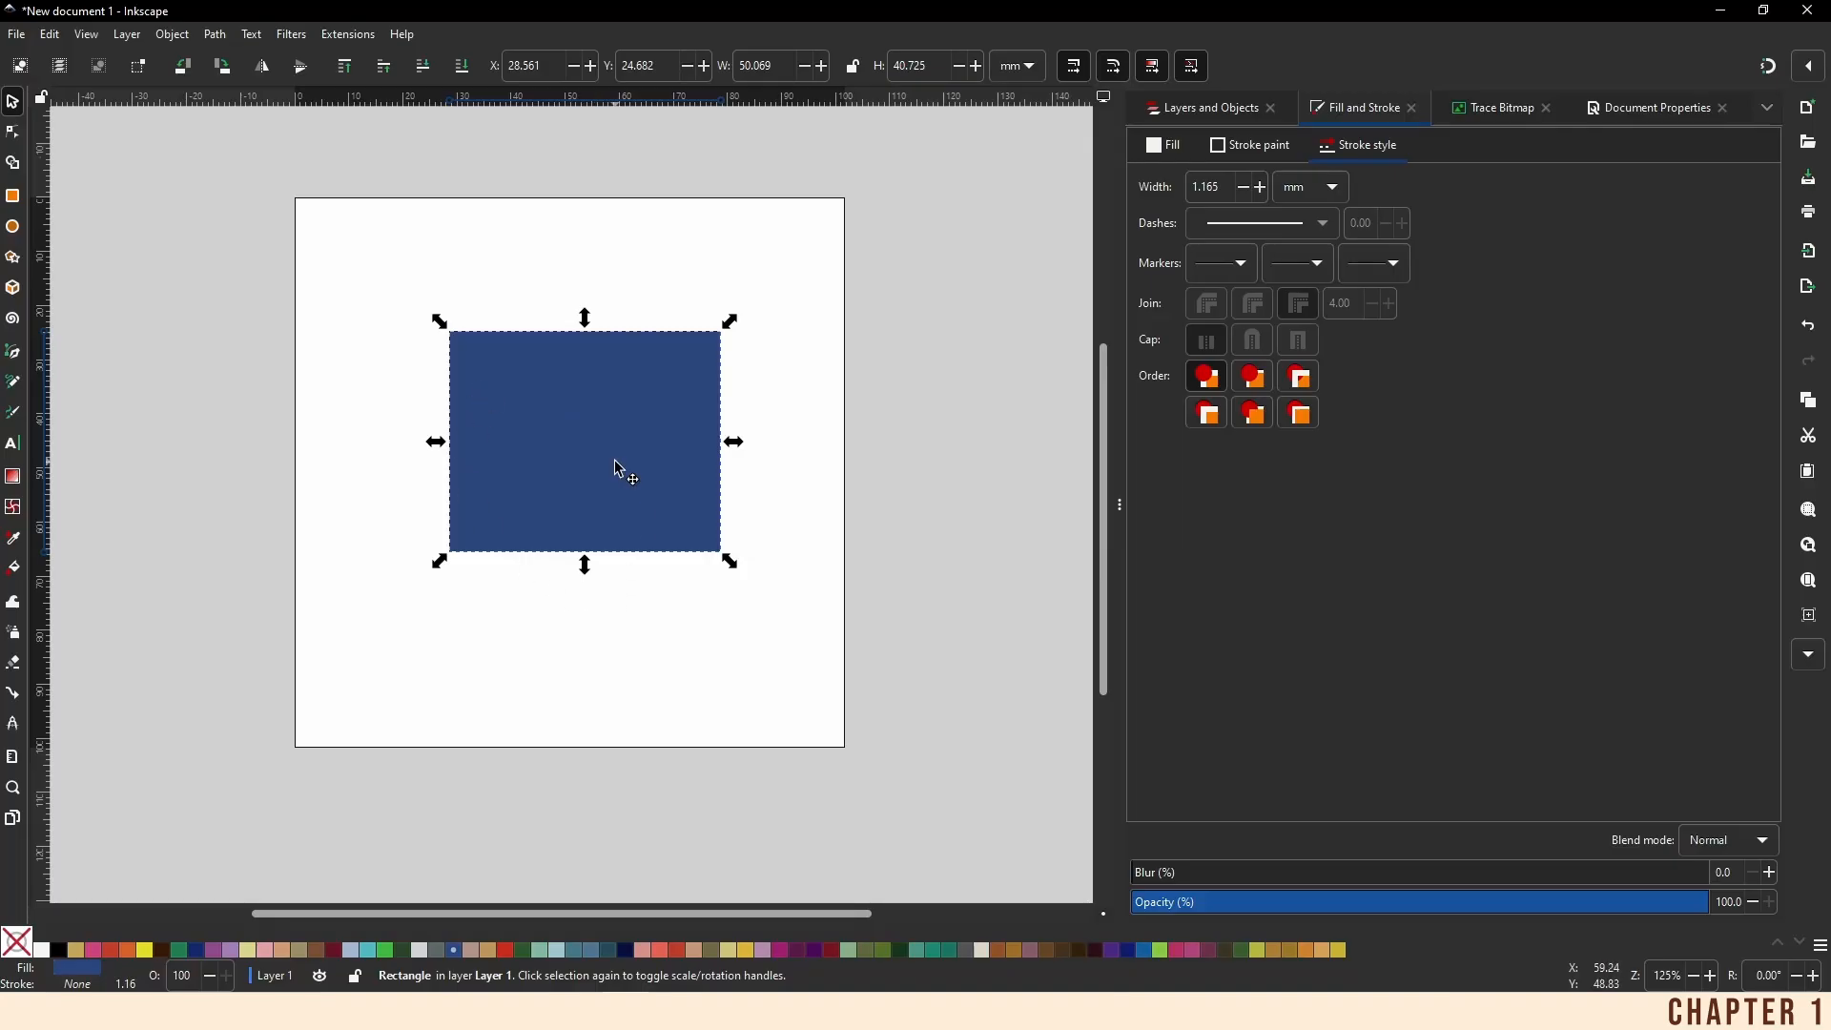
Scale the blue rectangle down to about 29 by 19 mm and move it near the page's upper-left corner
left_click_drag(621, 470, 625, 478)
left_click_drag(587, 417, 549, 345)
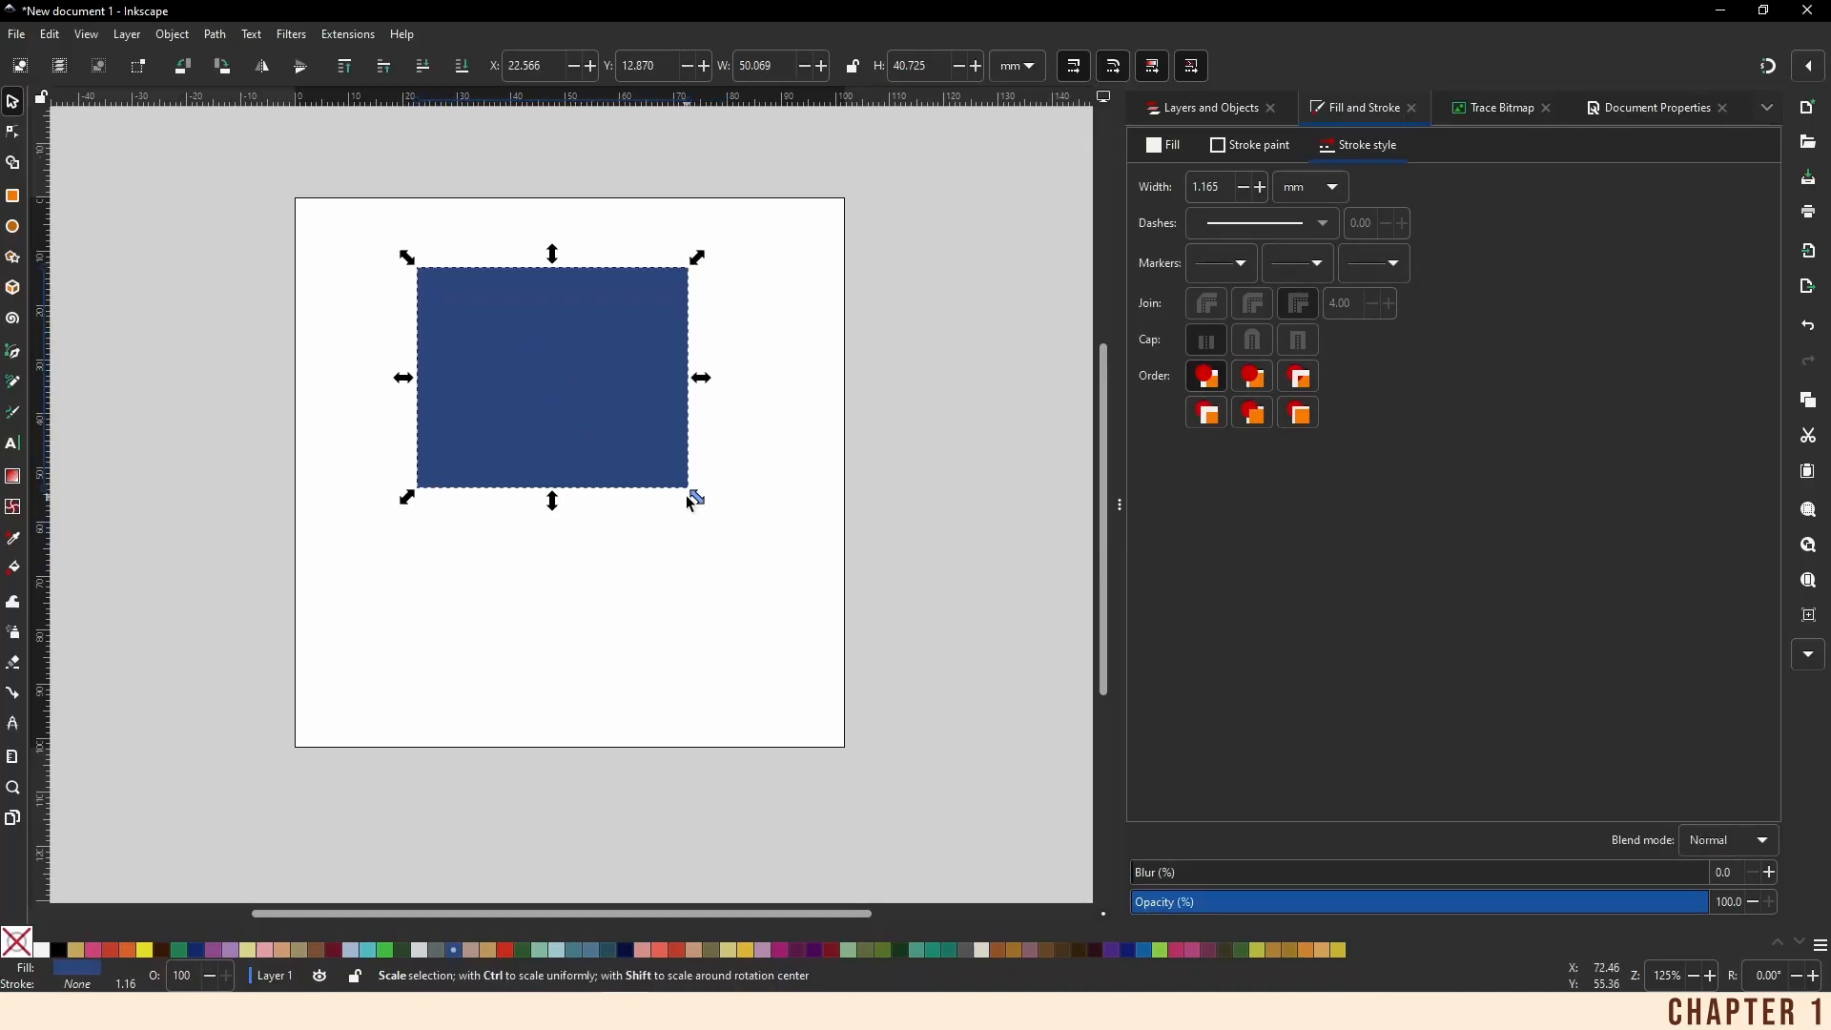
left_click_drag(695, 497, 580, 377)
left_click_drag(491, 317, 435, 312)
left_click(597, 351)
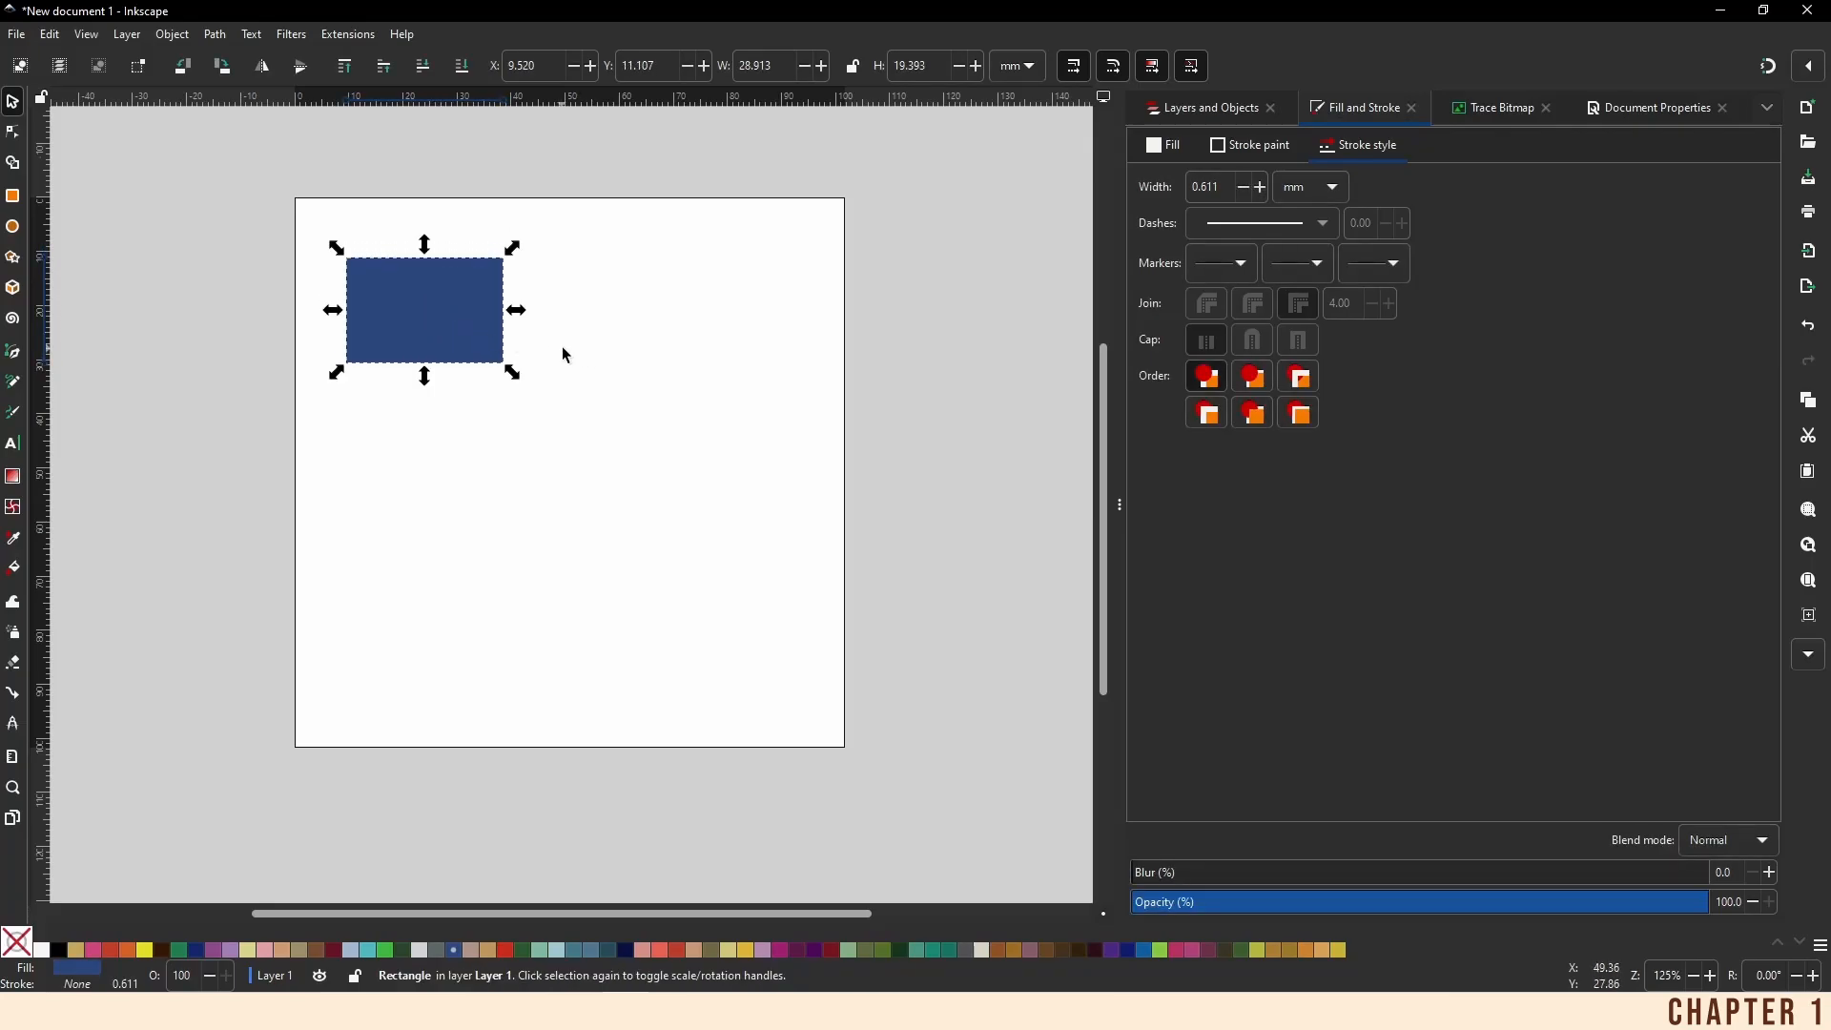
Open the Ink/Stitch Params for the rectangle, preview Circular Fill, and set the fill method back to Auto Fill
left_click(348, 35)
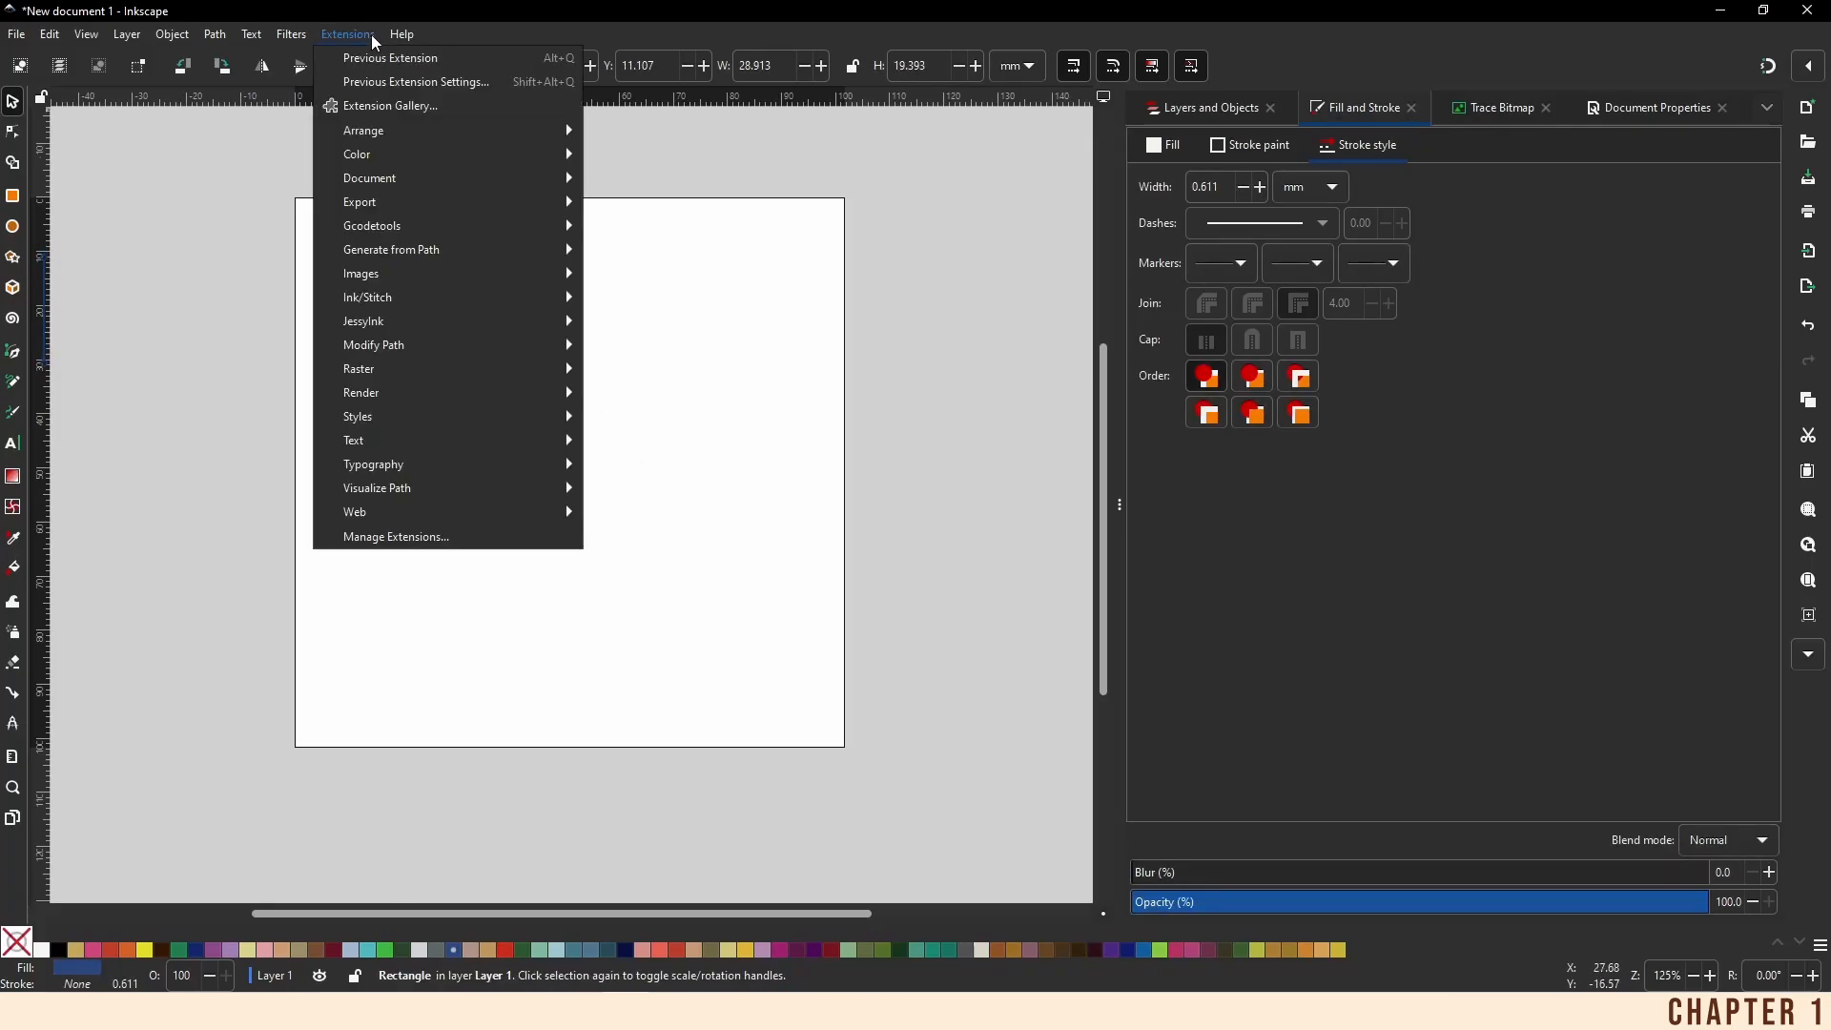
mouse_move(420, 305)
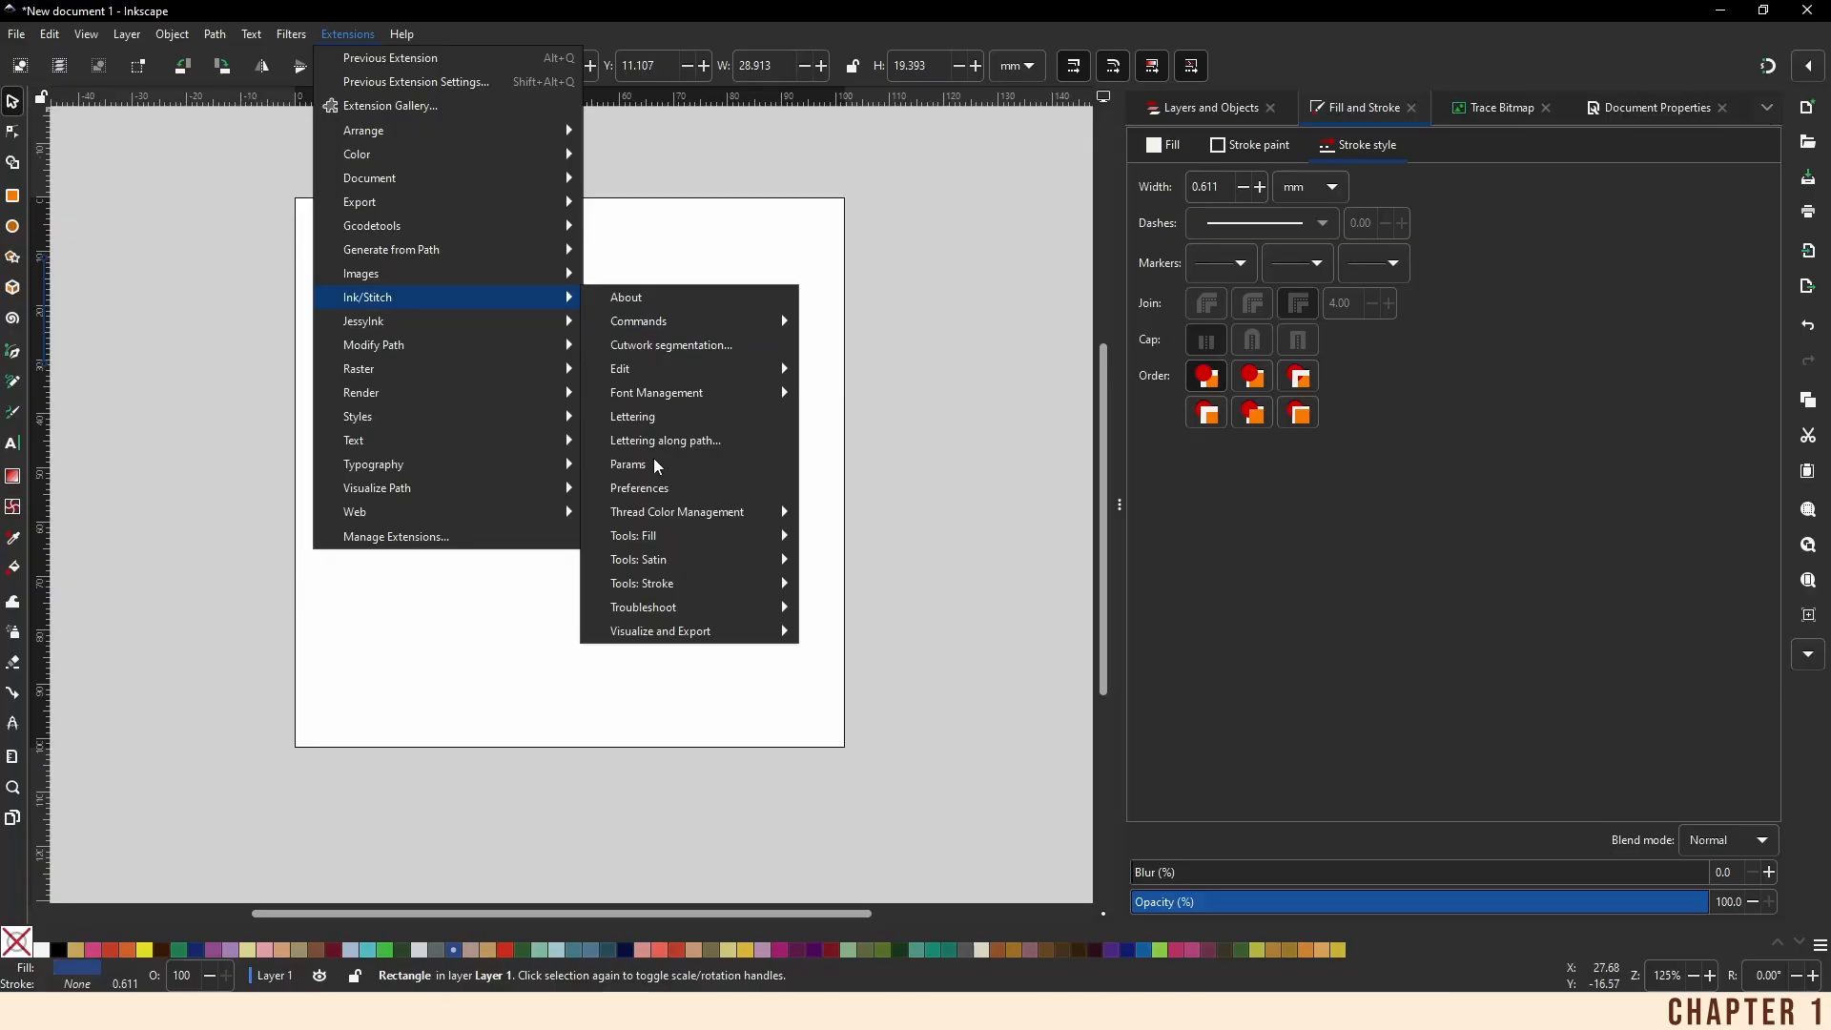
left_click(629, 465)
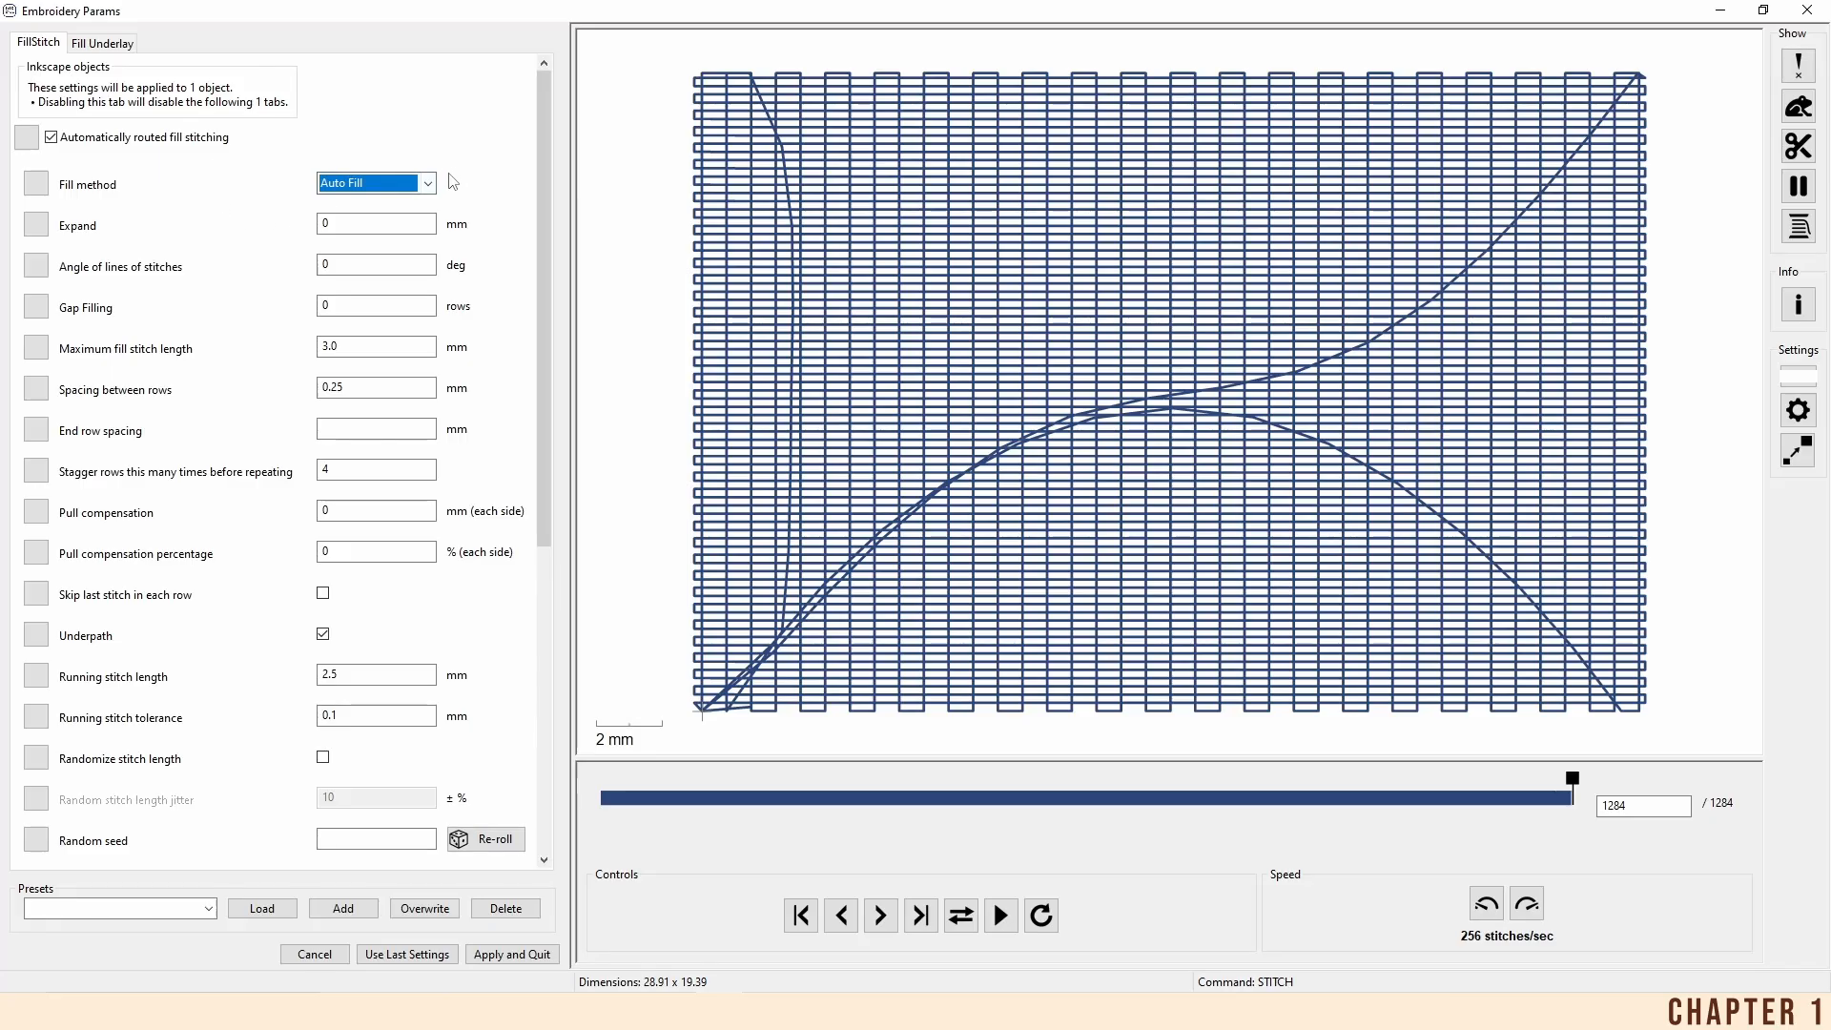
scroll(437, 191, "down", 1)
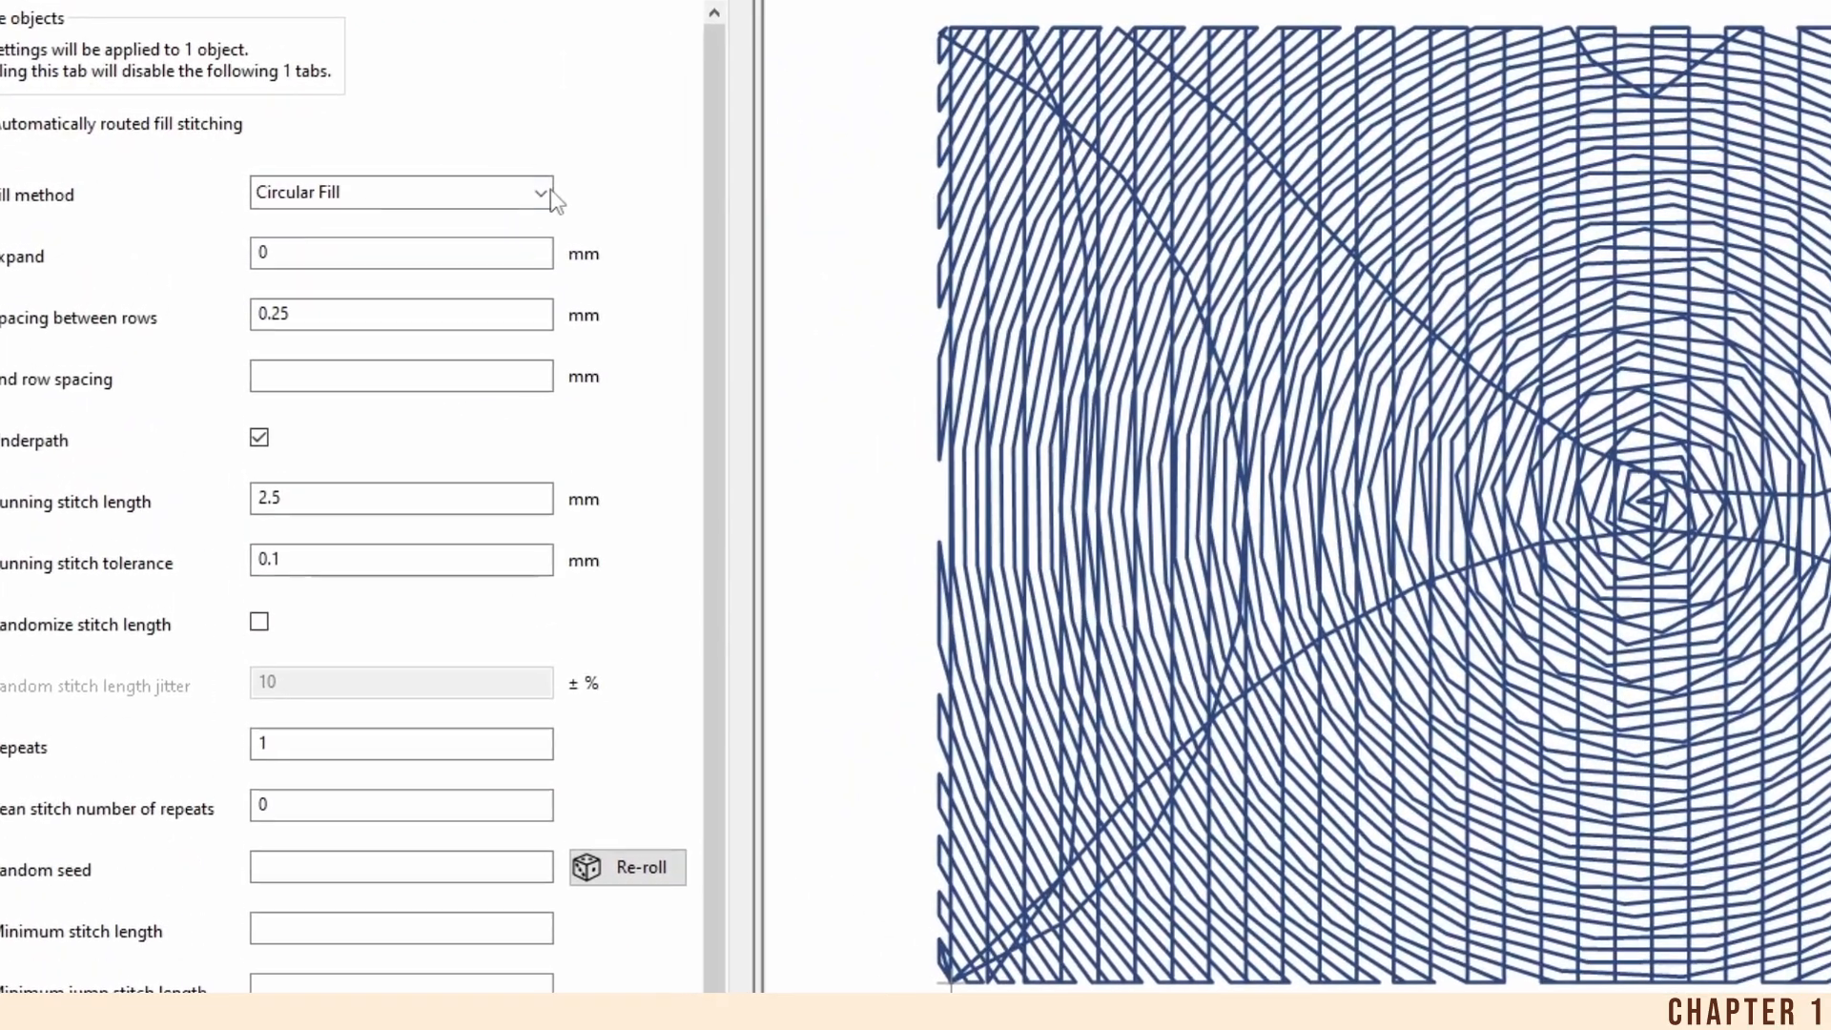
left_click(432, 182)
left_click(388, 236)
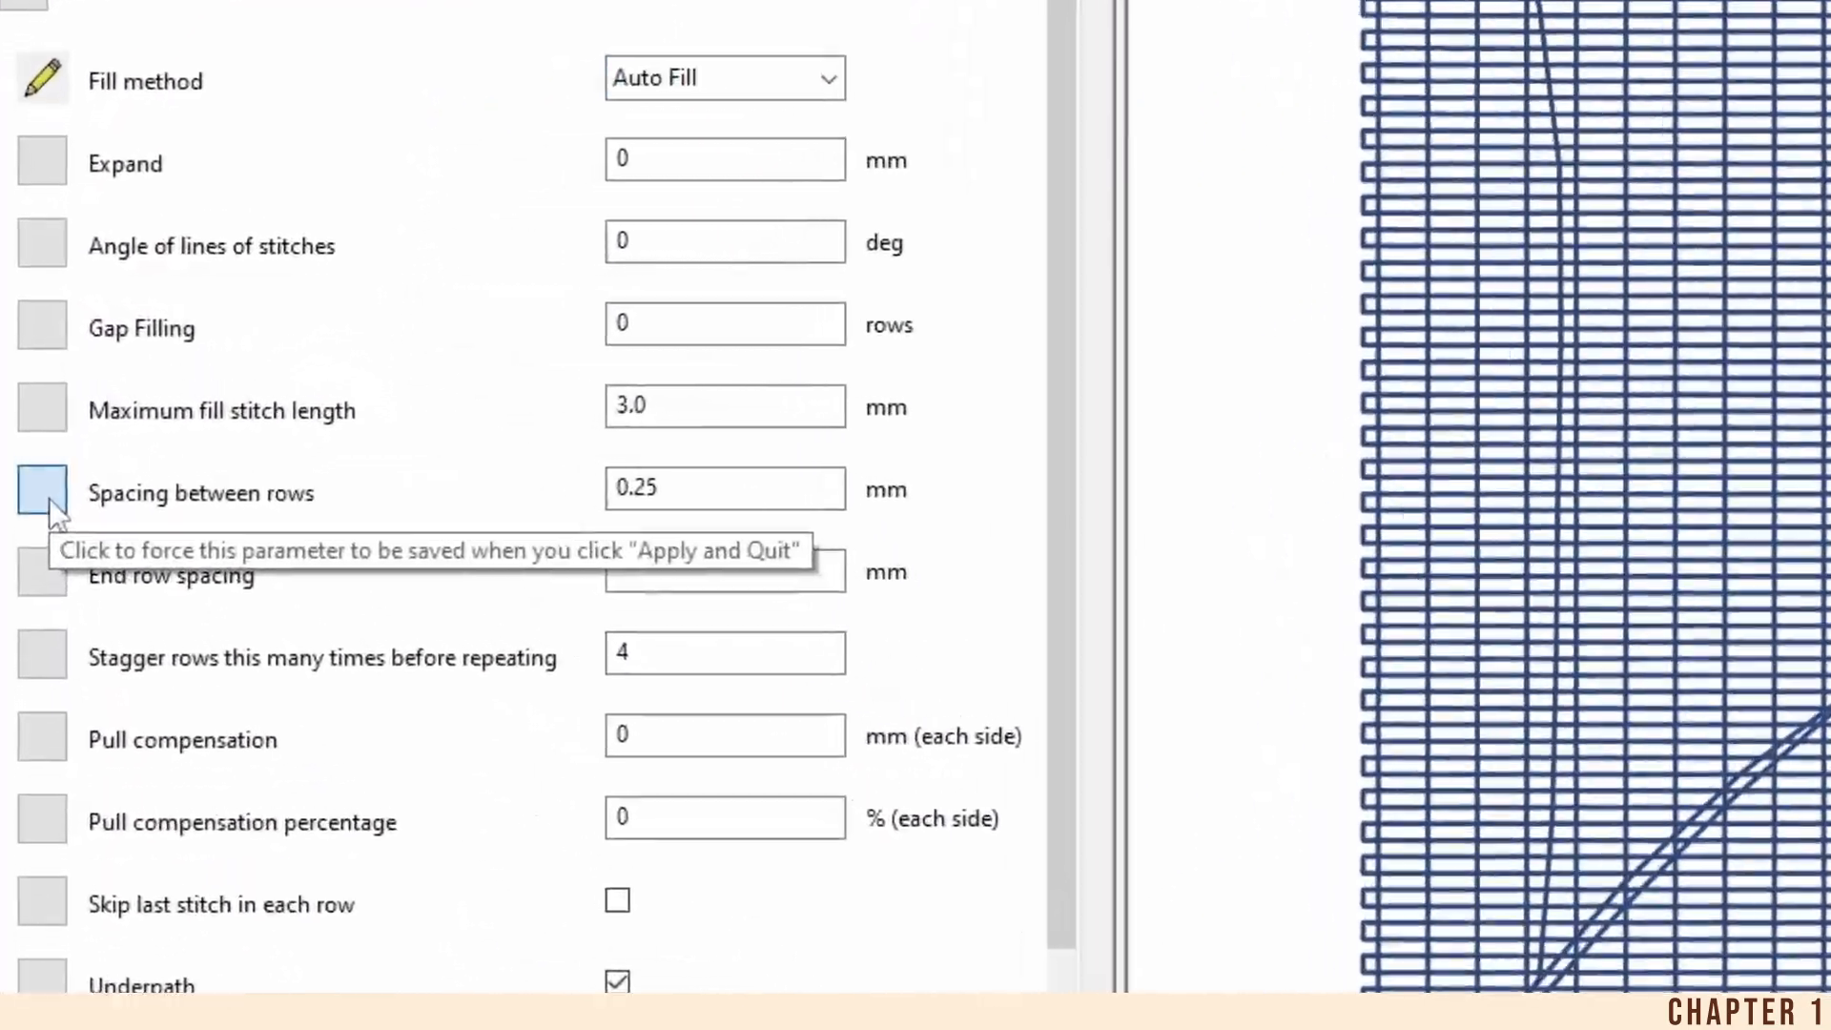
Force the spacing between rows to be saved, try 0.5 and 0.75 mm, and settle on 0.5 mm
left_click(38, 395)
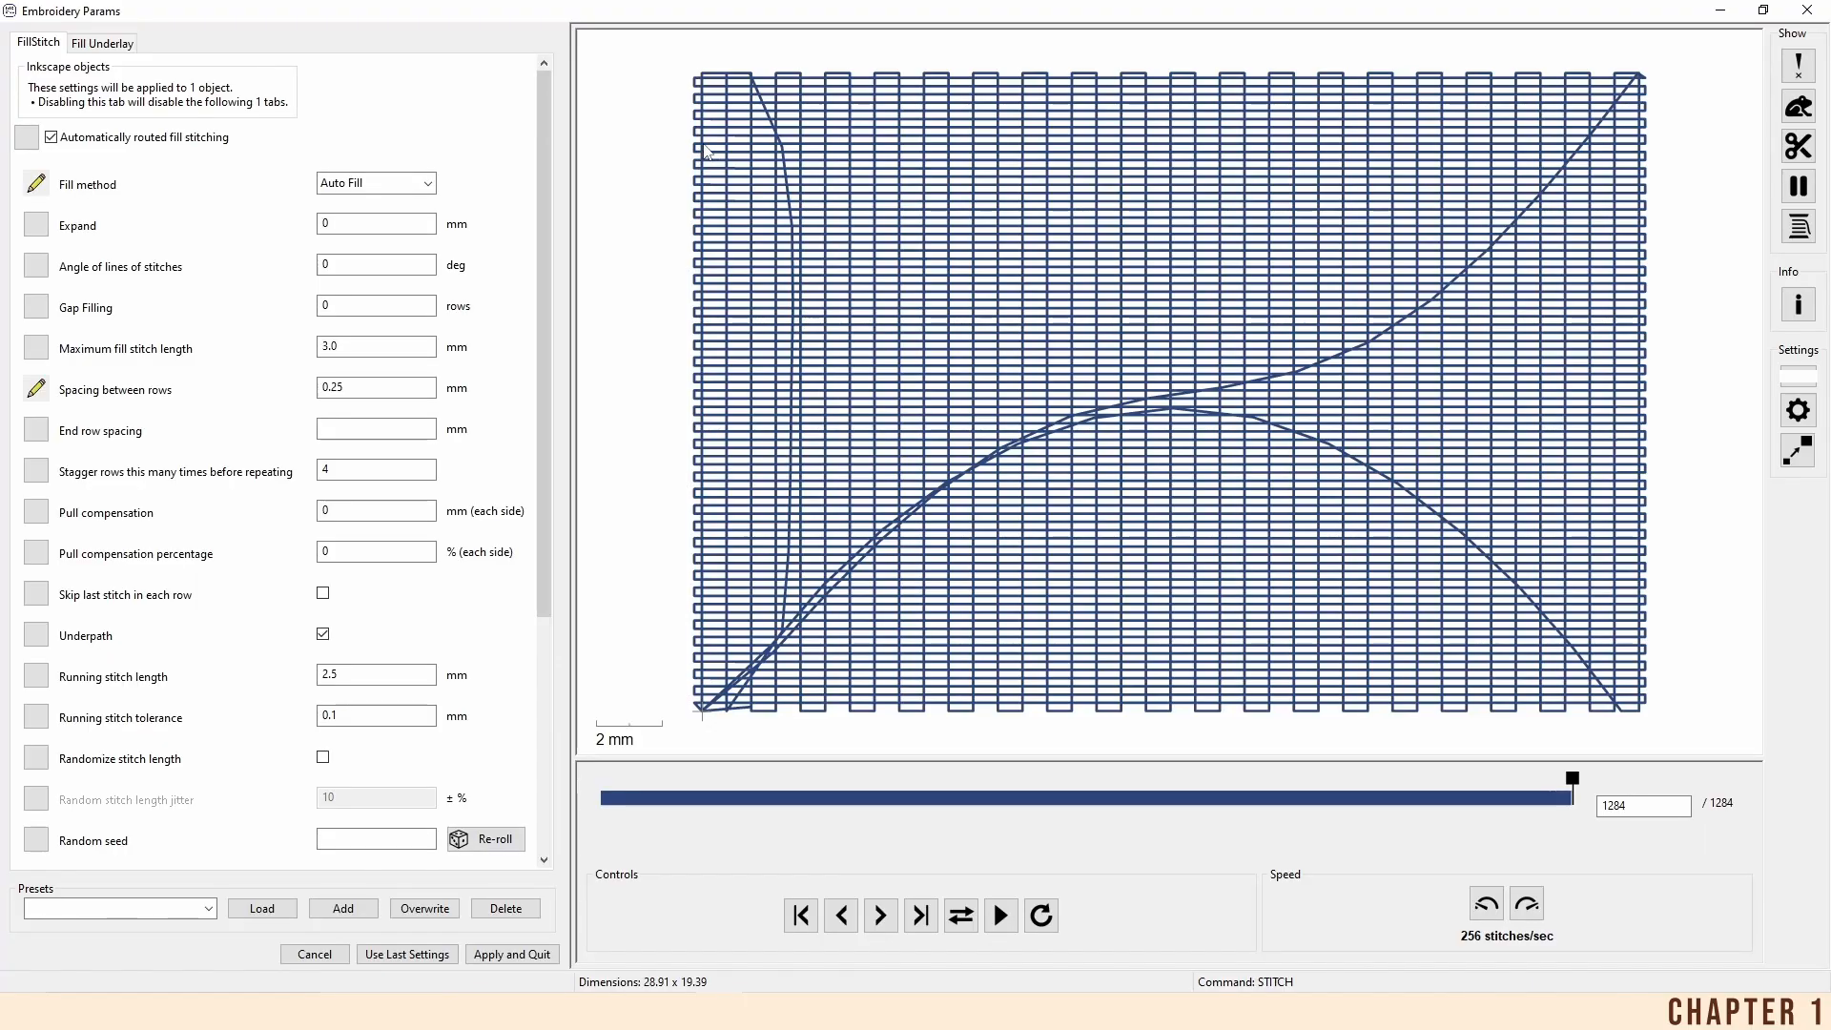
double_click(332, 389)
type("5")
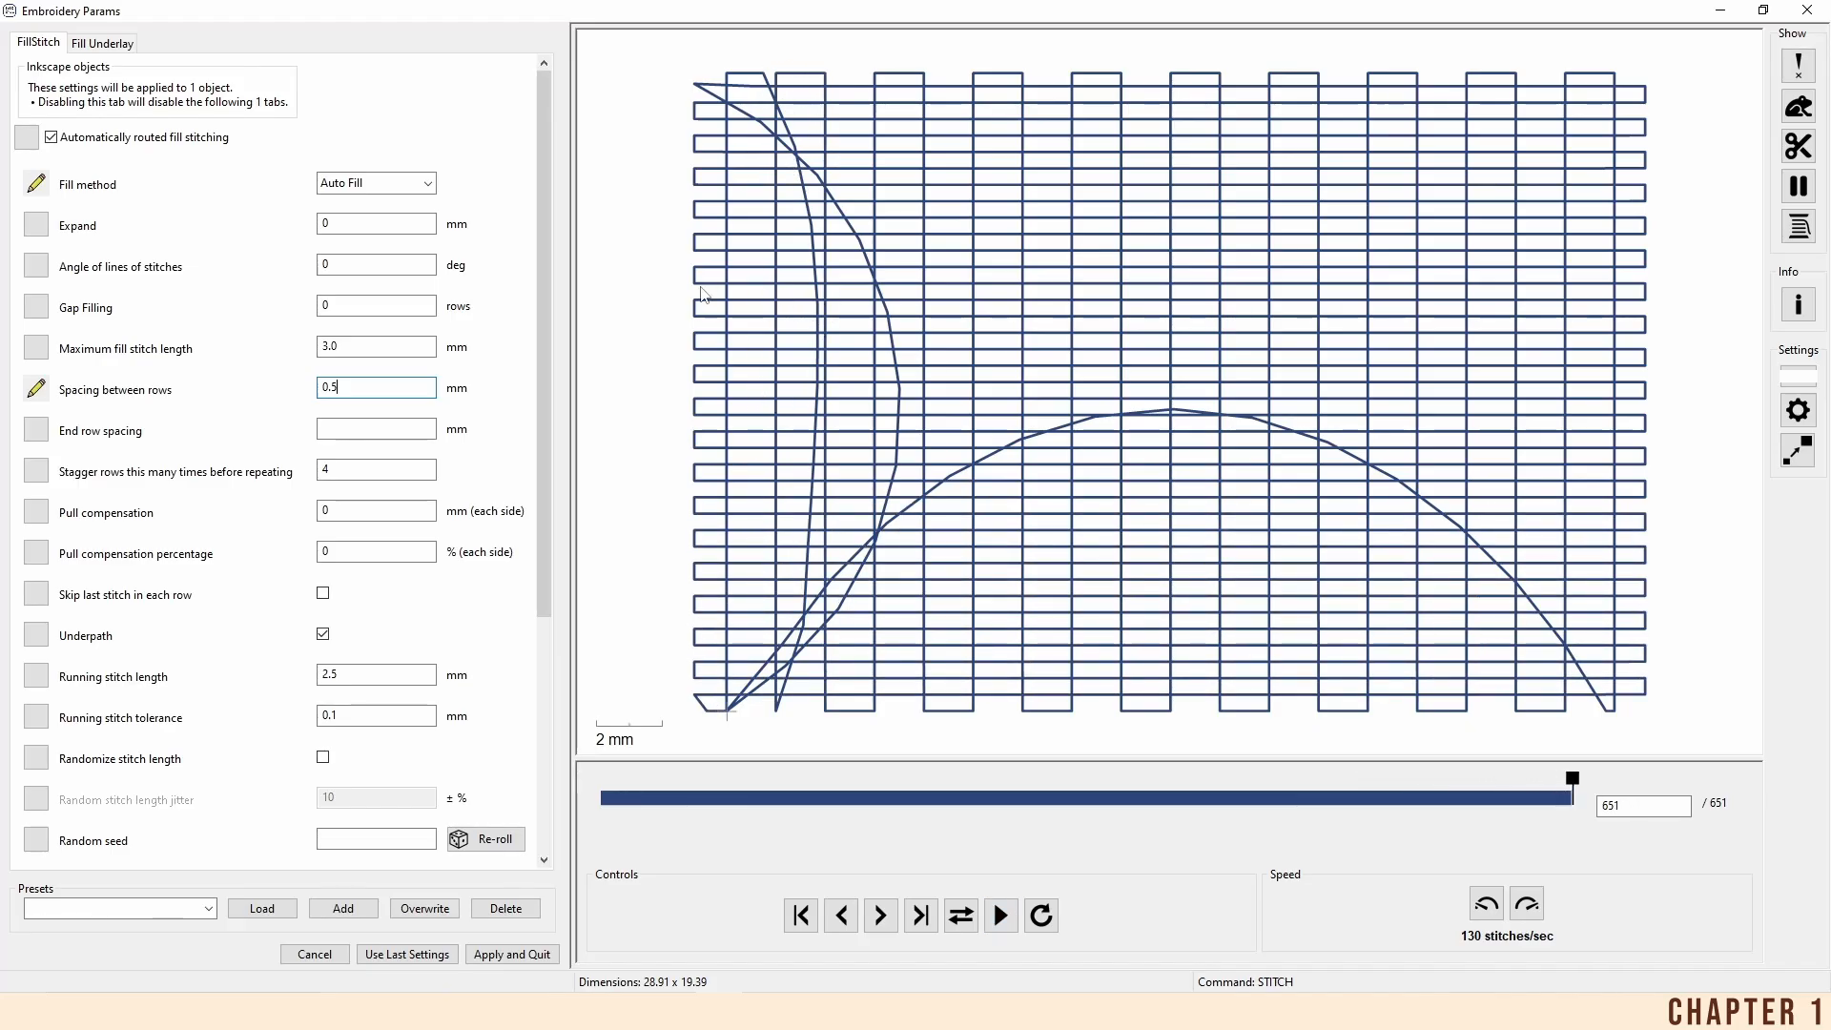
double_click(347, 386)
type("7")
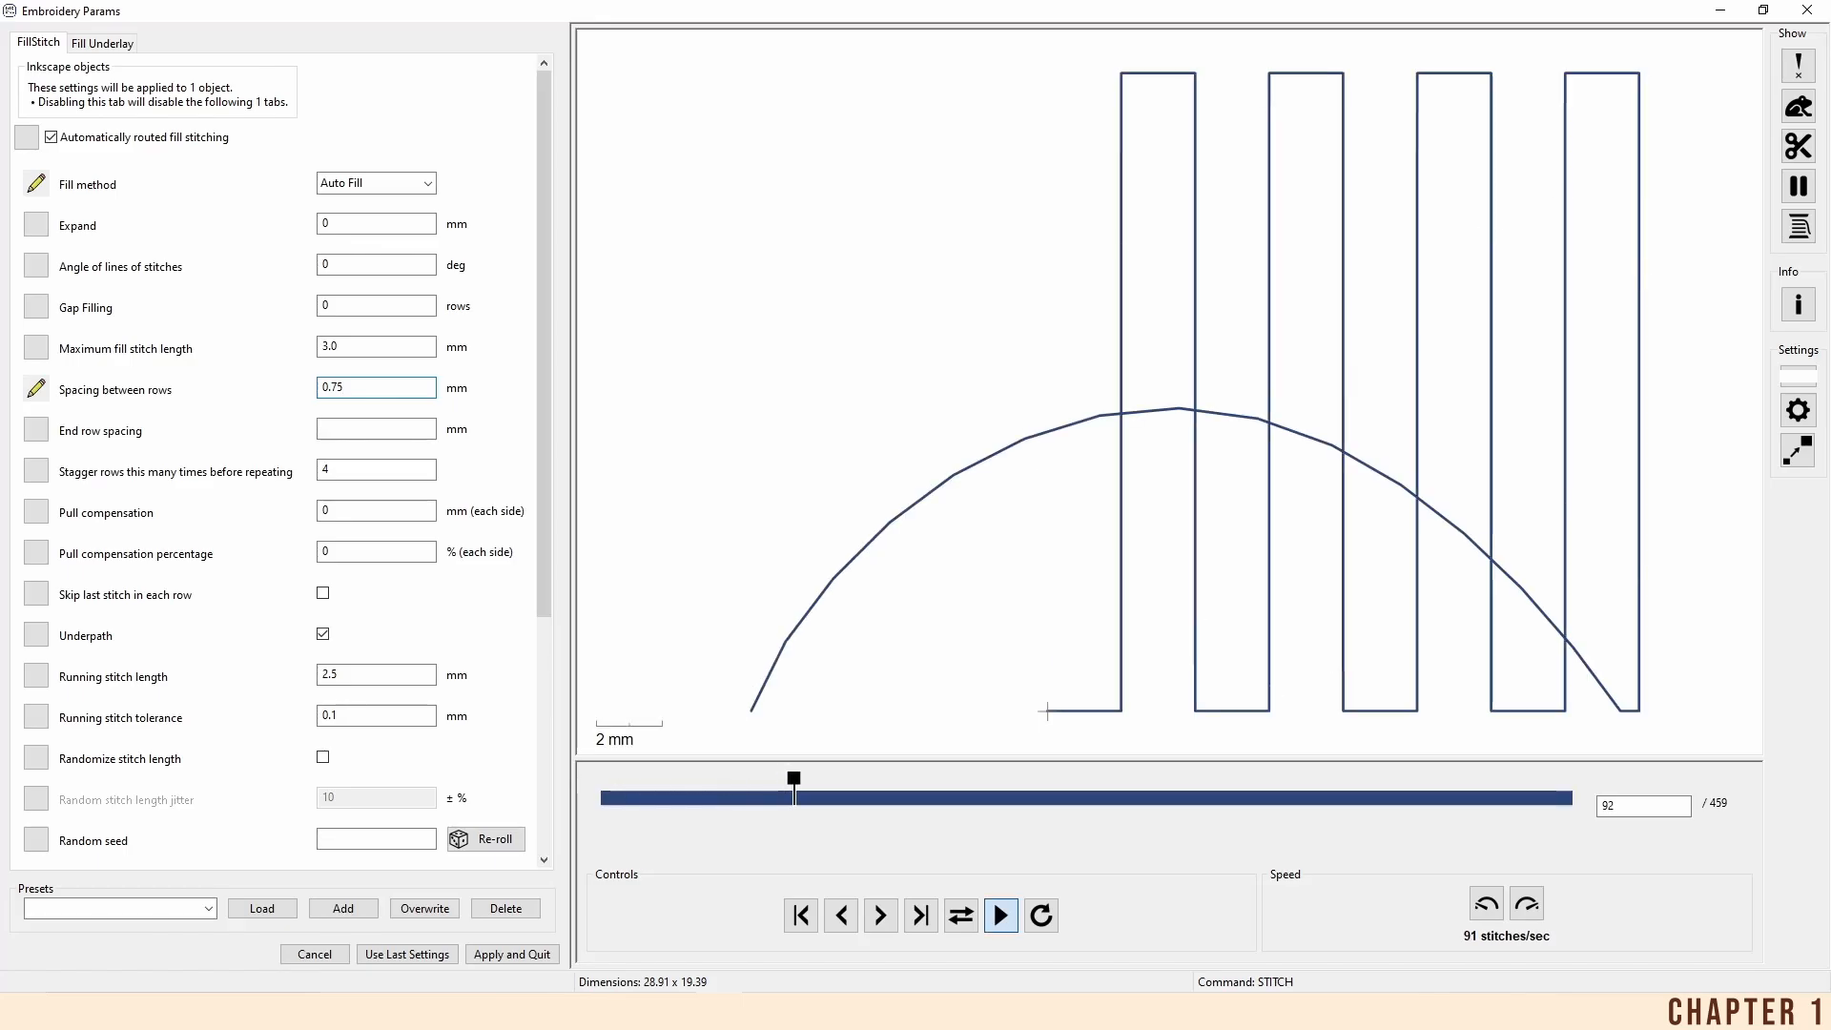
key("BackSpace")
key("BackSpace")
type("5")
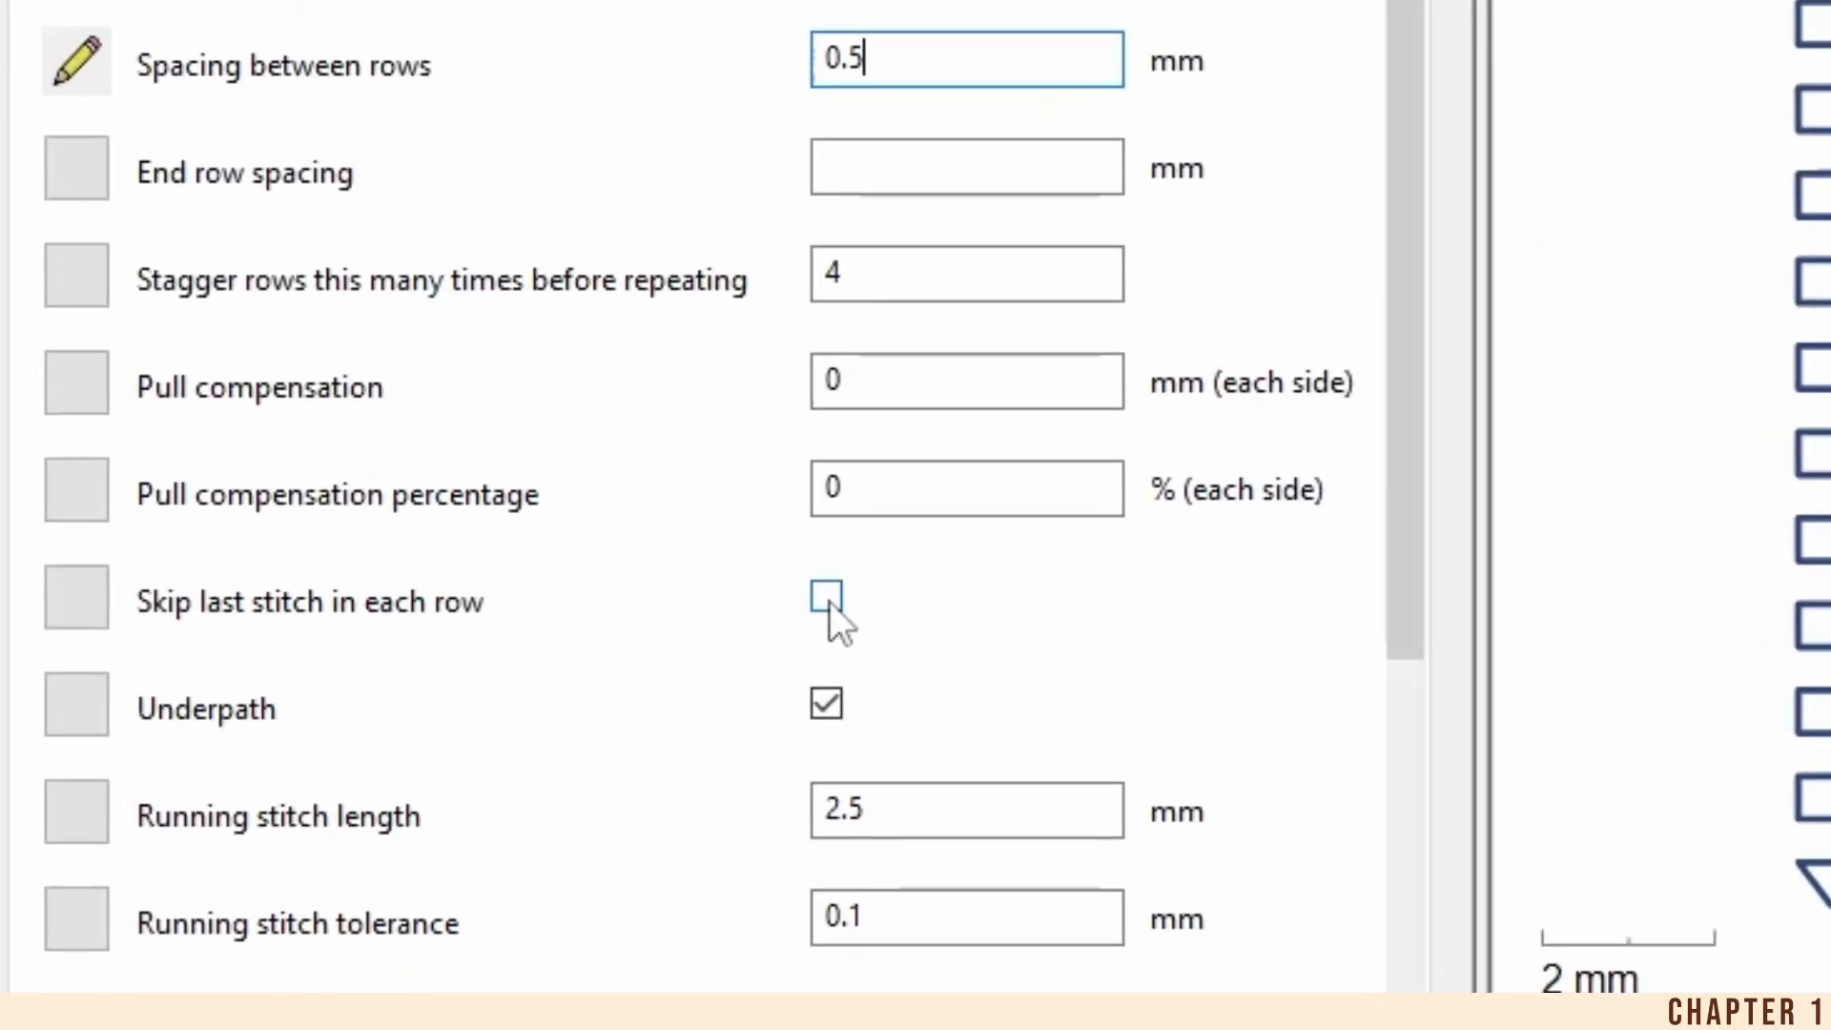
Try skipping the last stitch in each row, turn that option off again, and apply the embroidery params
left_click(827, 599)
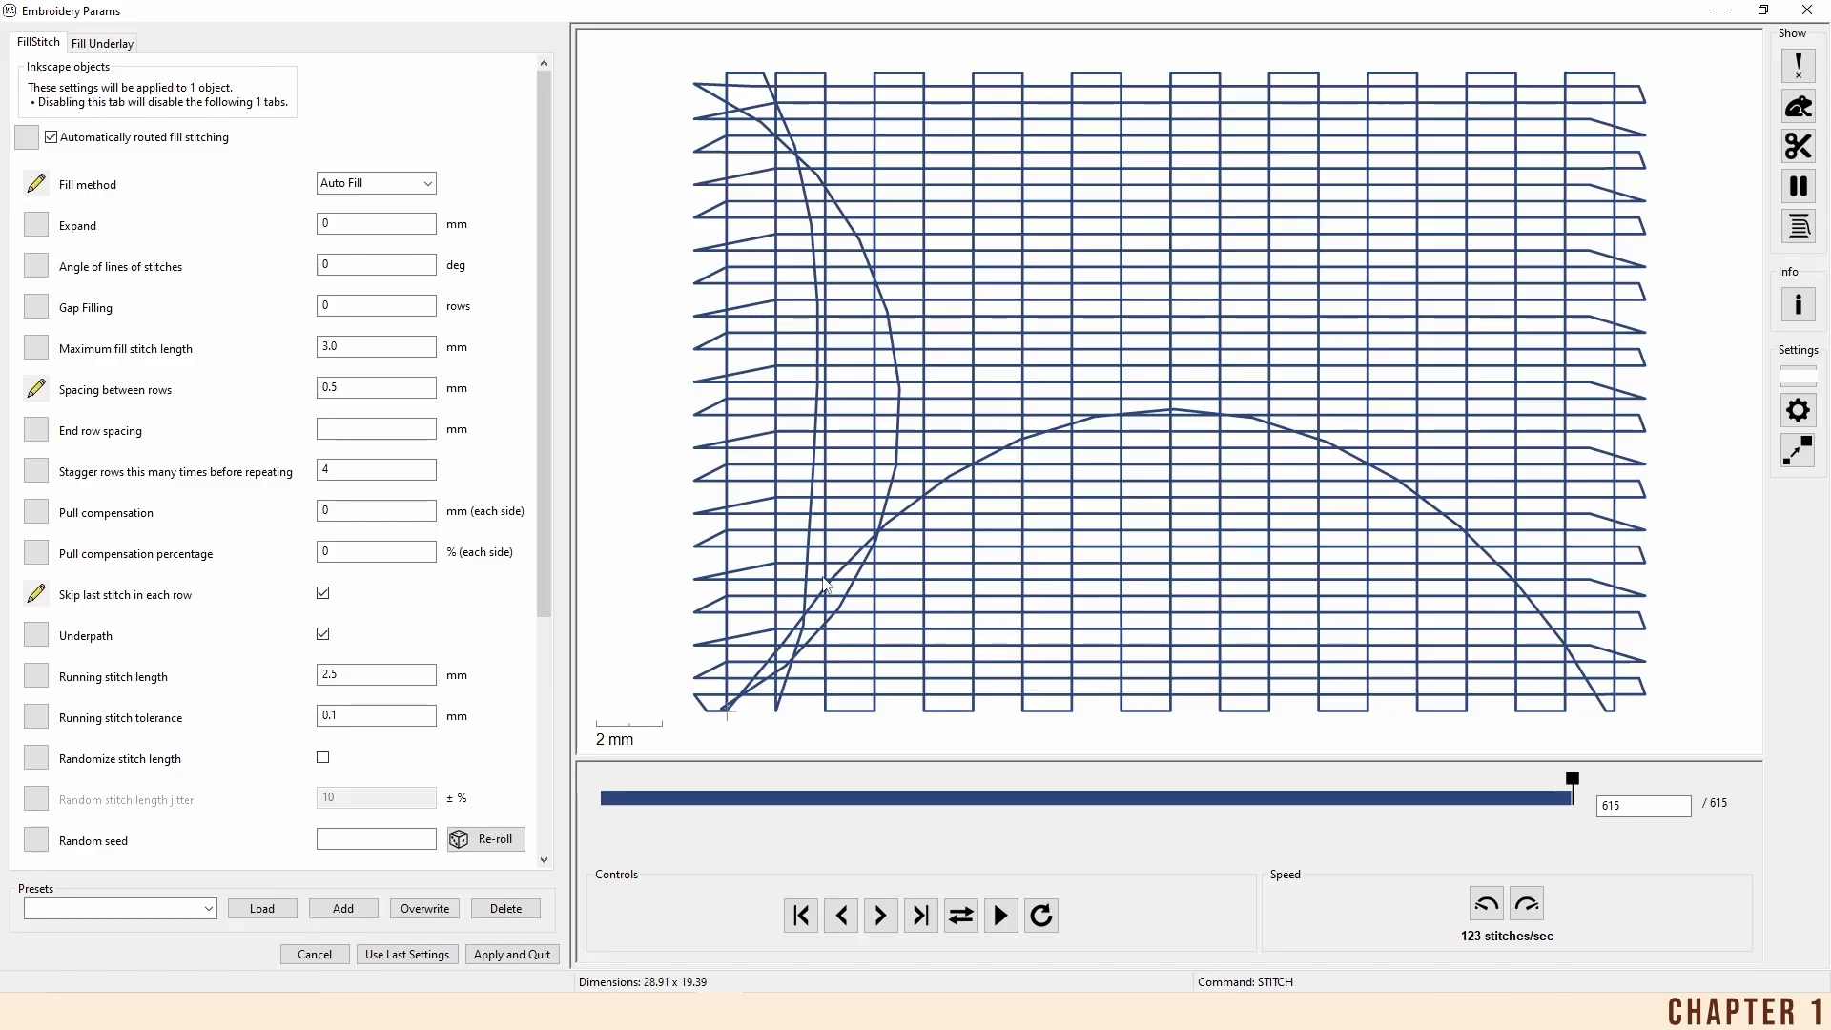
left_click(322, 592)
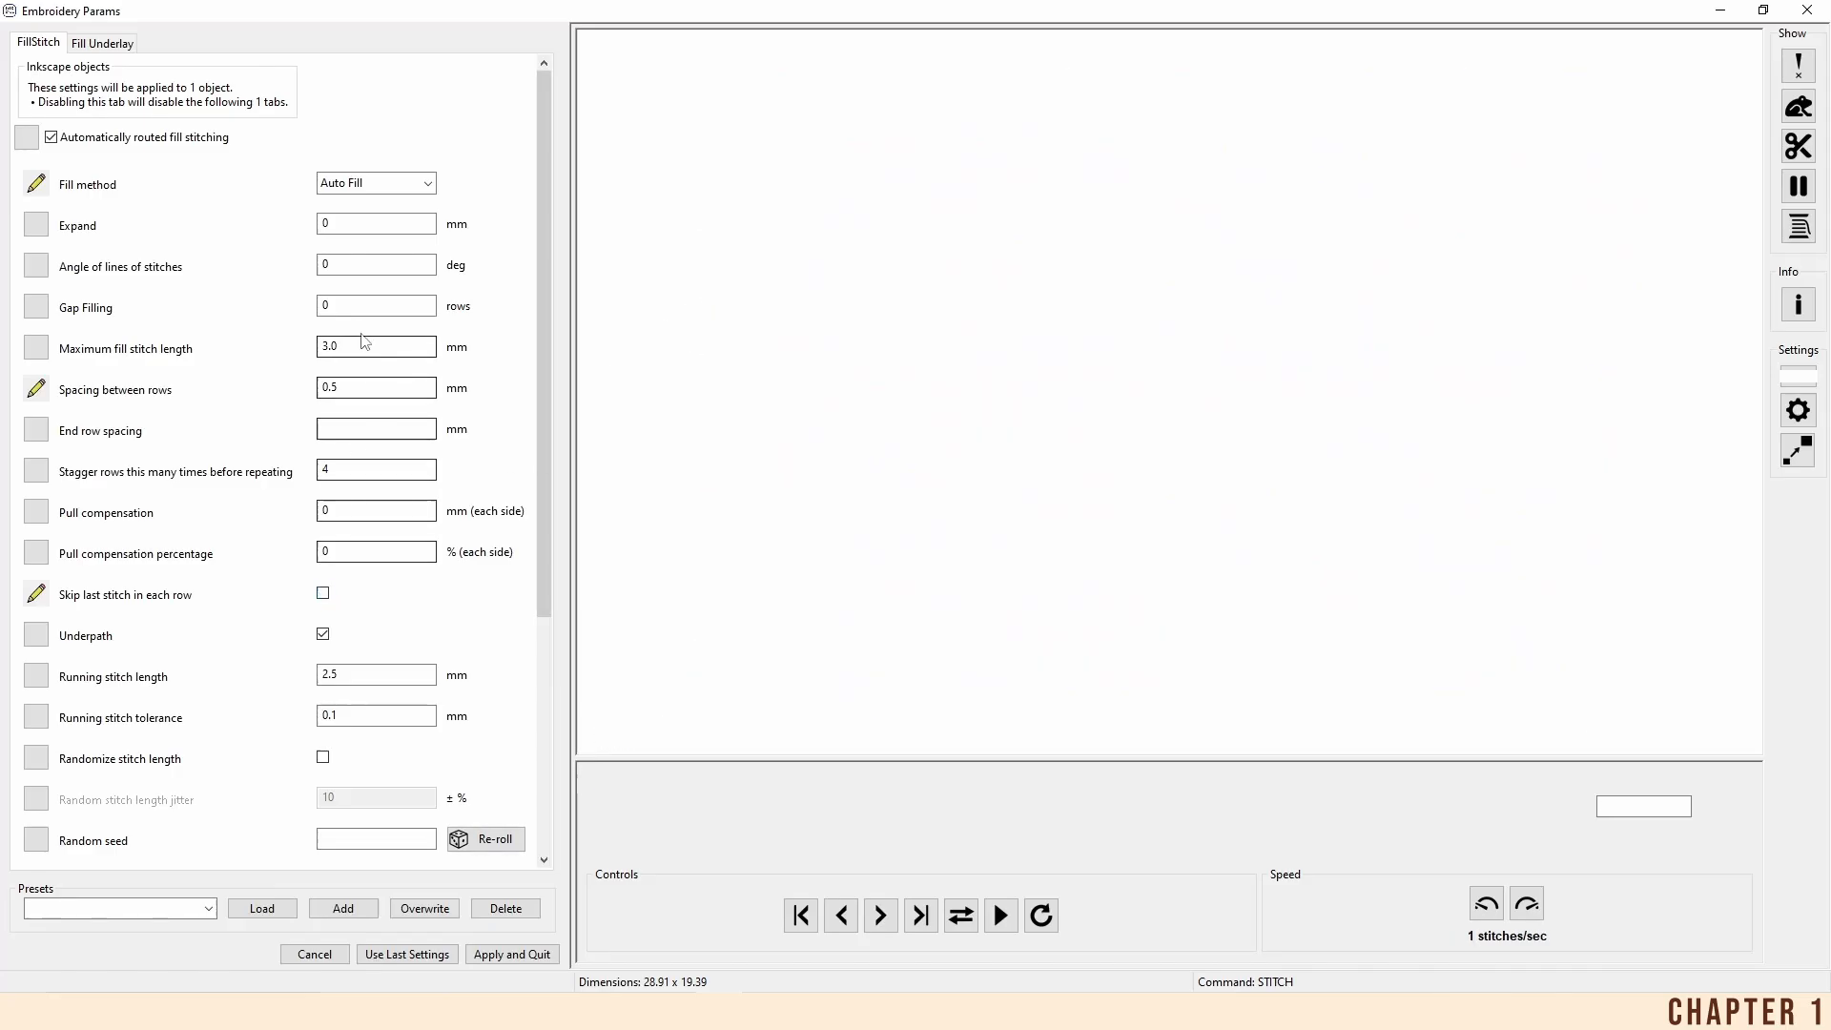
left_click(512, 954)
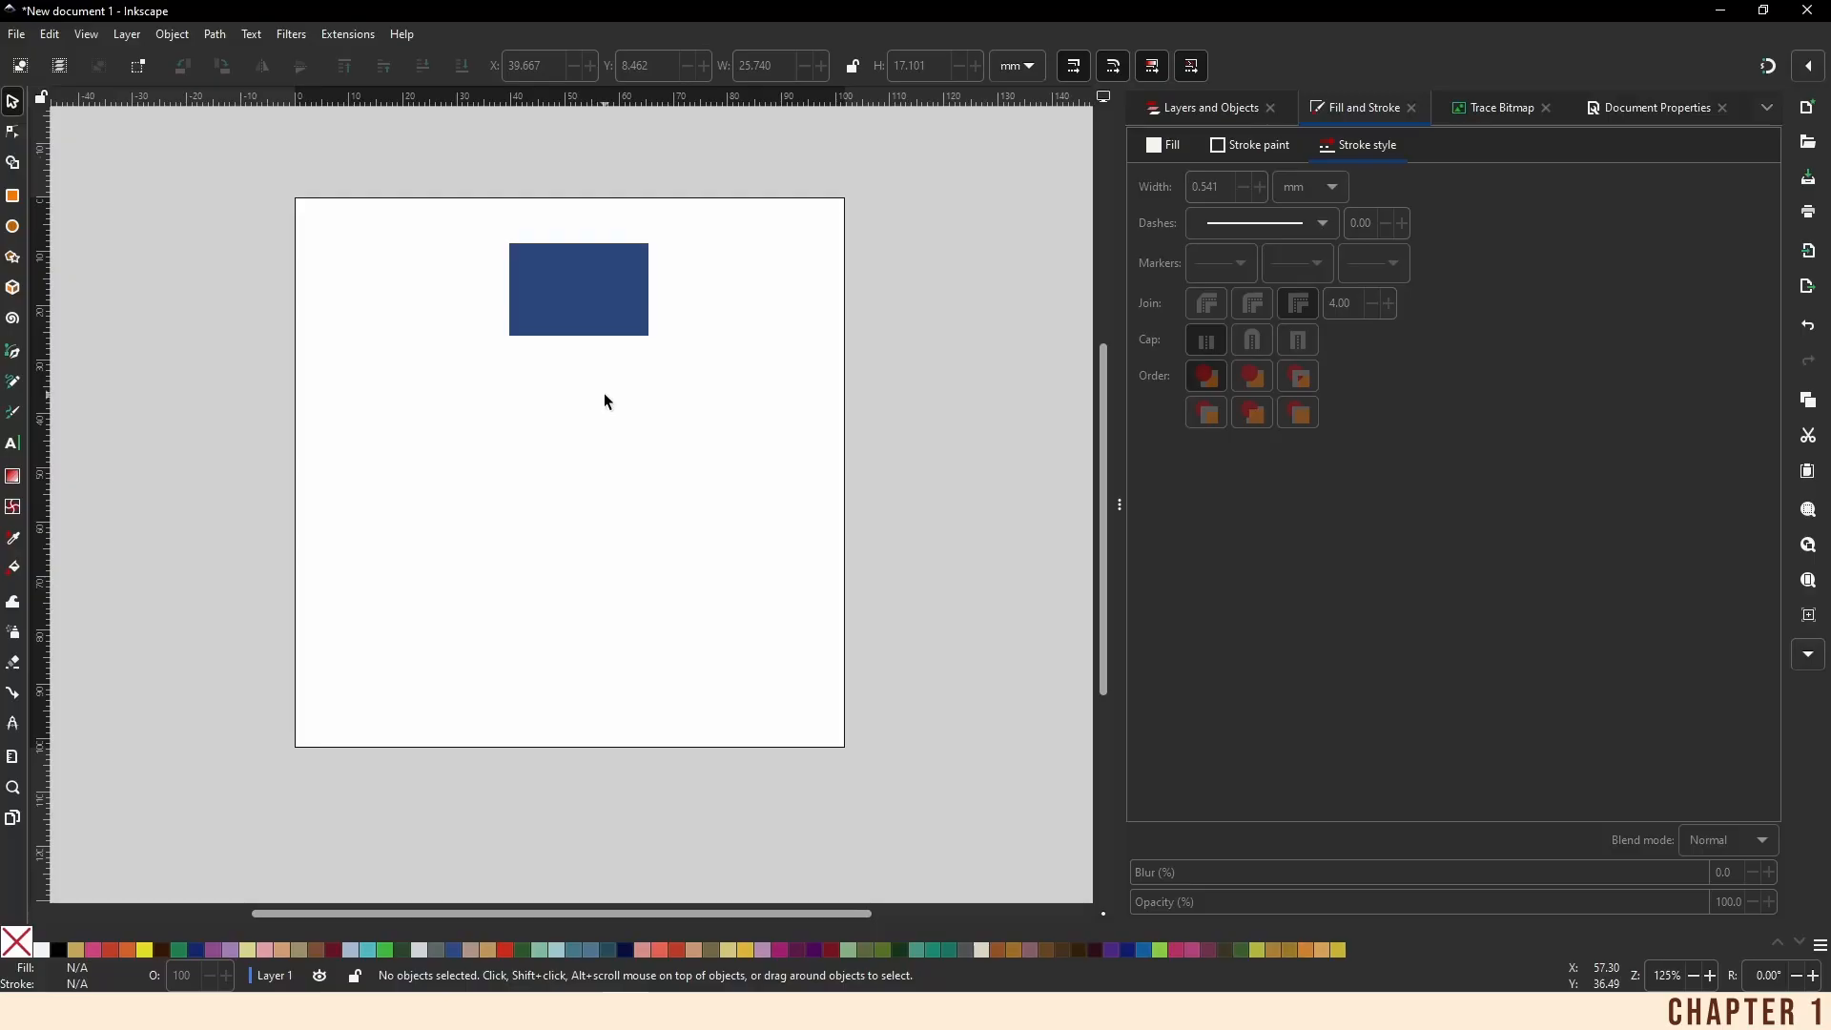
Make two copies of the rectangle and place one on each side of it to form a row of three
left_click(595, 301)
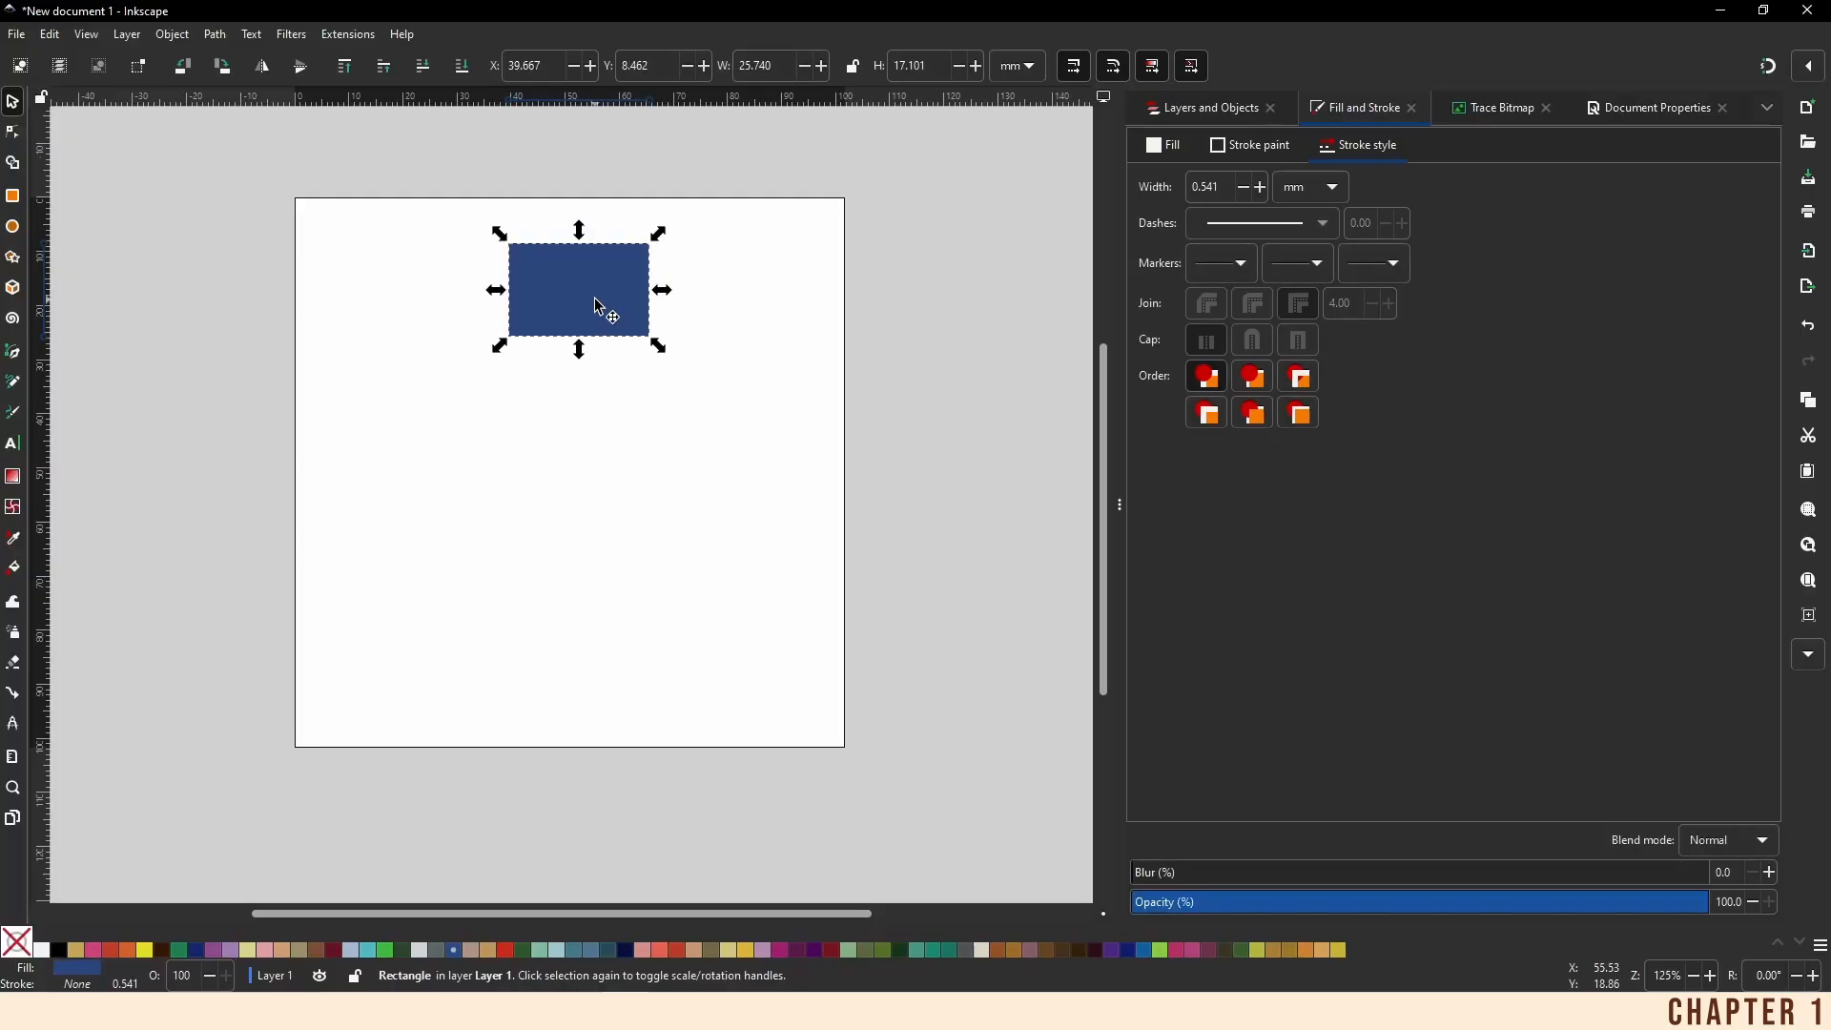
key("ctrl+c")
left_click(391, 296)
key("ctrl+v")
left_click_drag(404, 296, 430, 295)
key("ctrl+v")
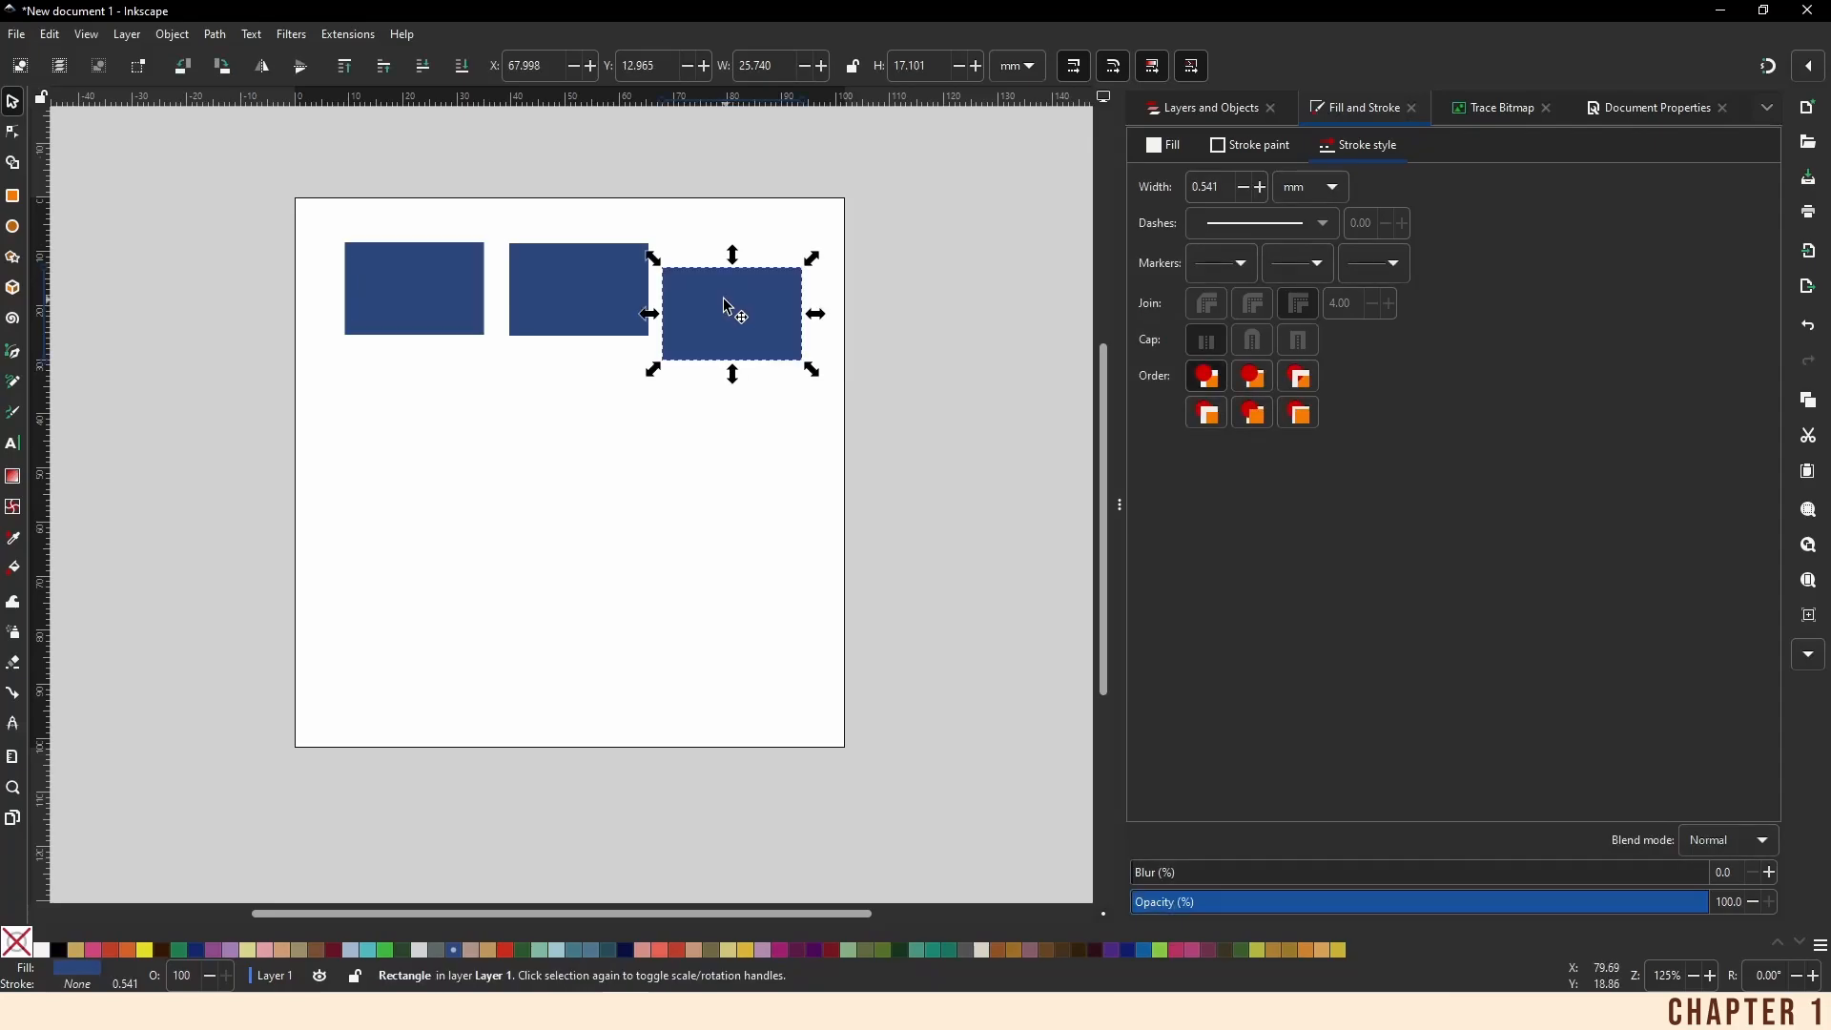
left_click_drag(723, 297, 736, 277)
left_click(455, 362)
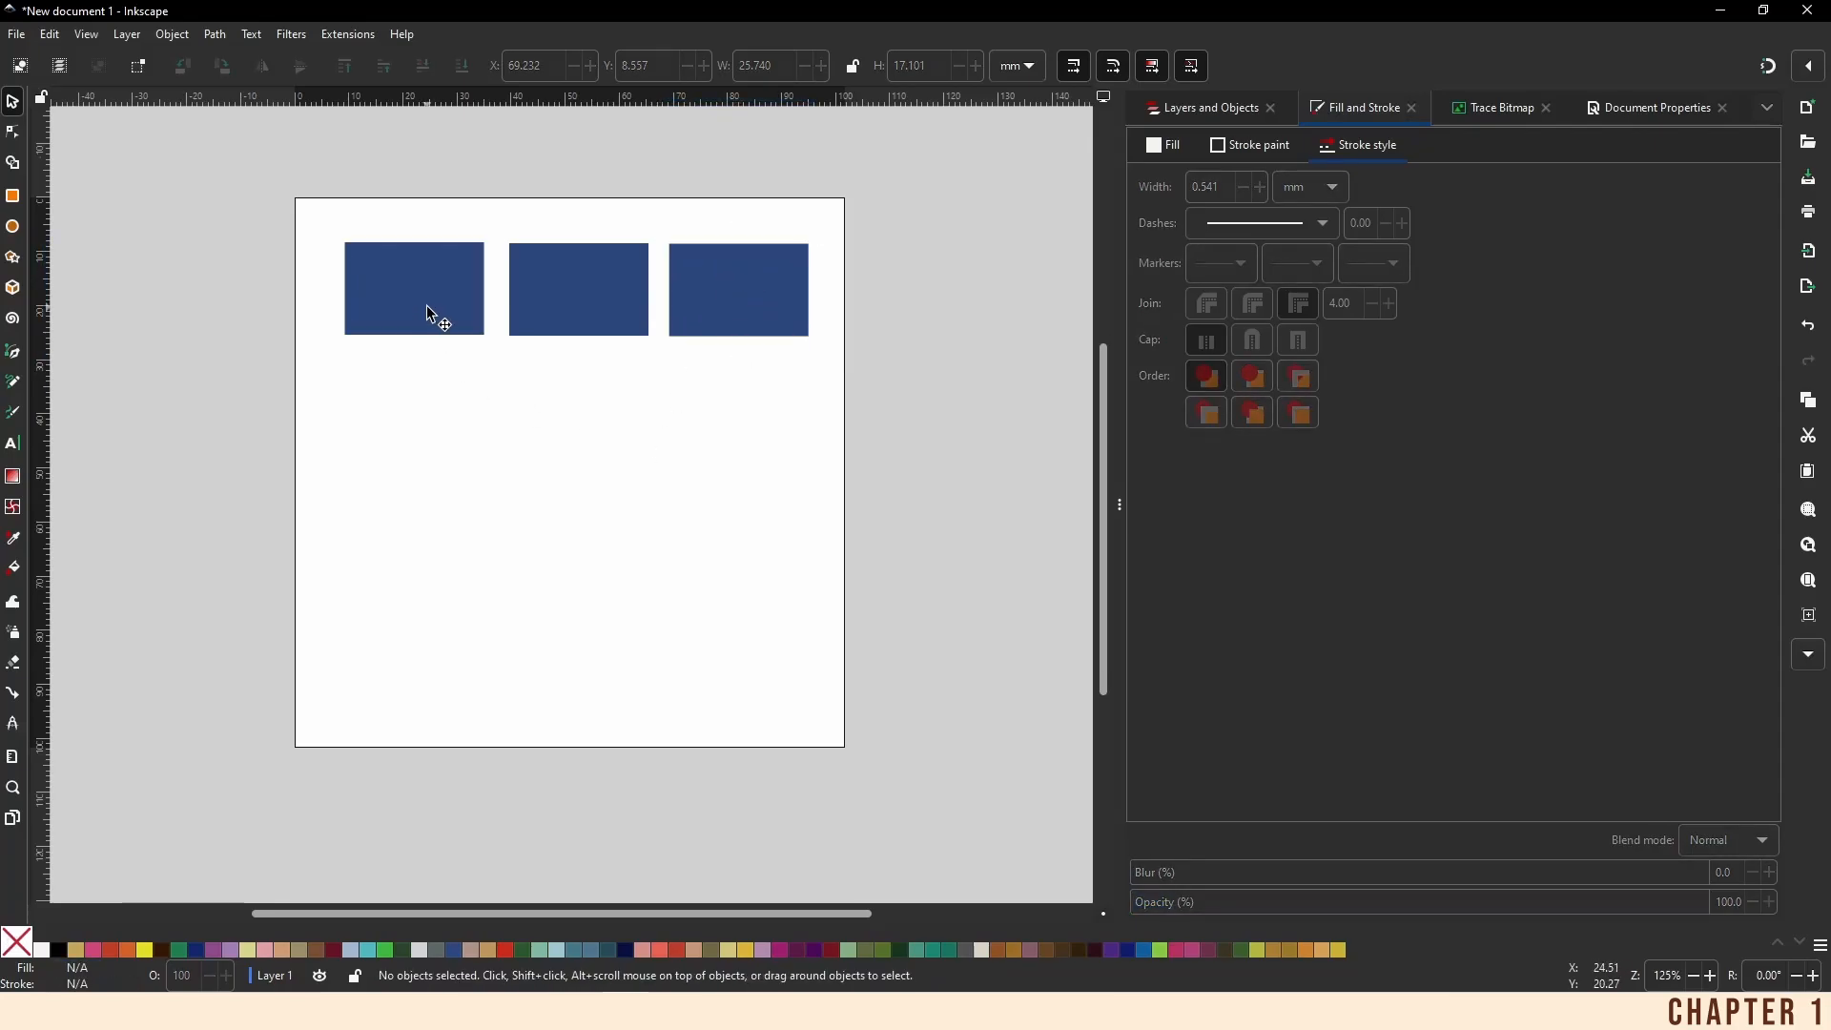
Set the first rectangle's spacing between rows to 0.25 mm in the embroidery params and apply it
left_click(427, 305)
key("ctrl+alt+n")
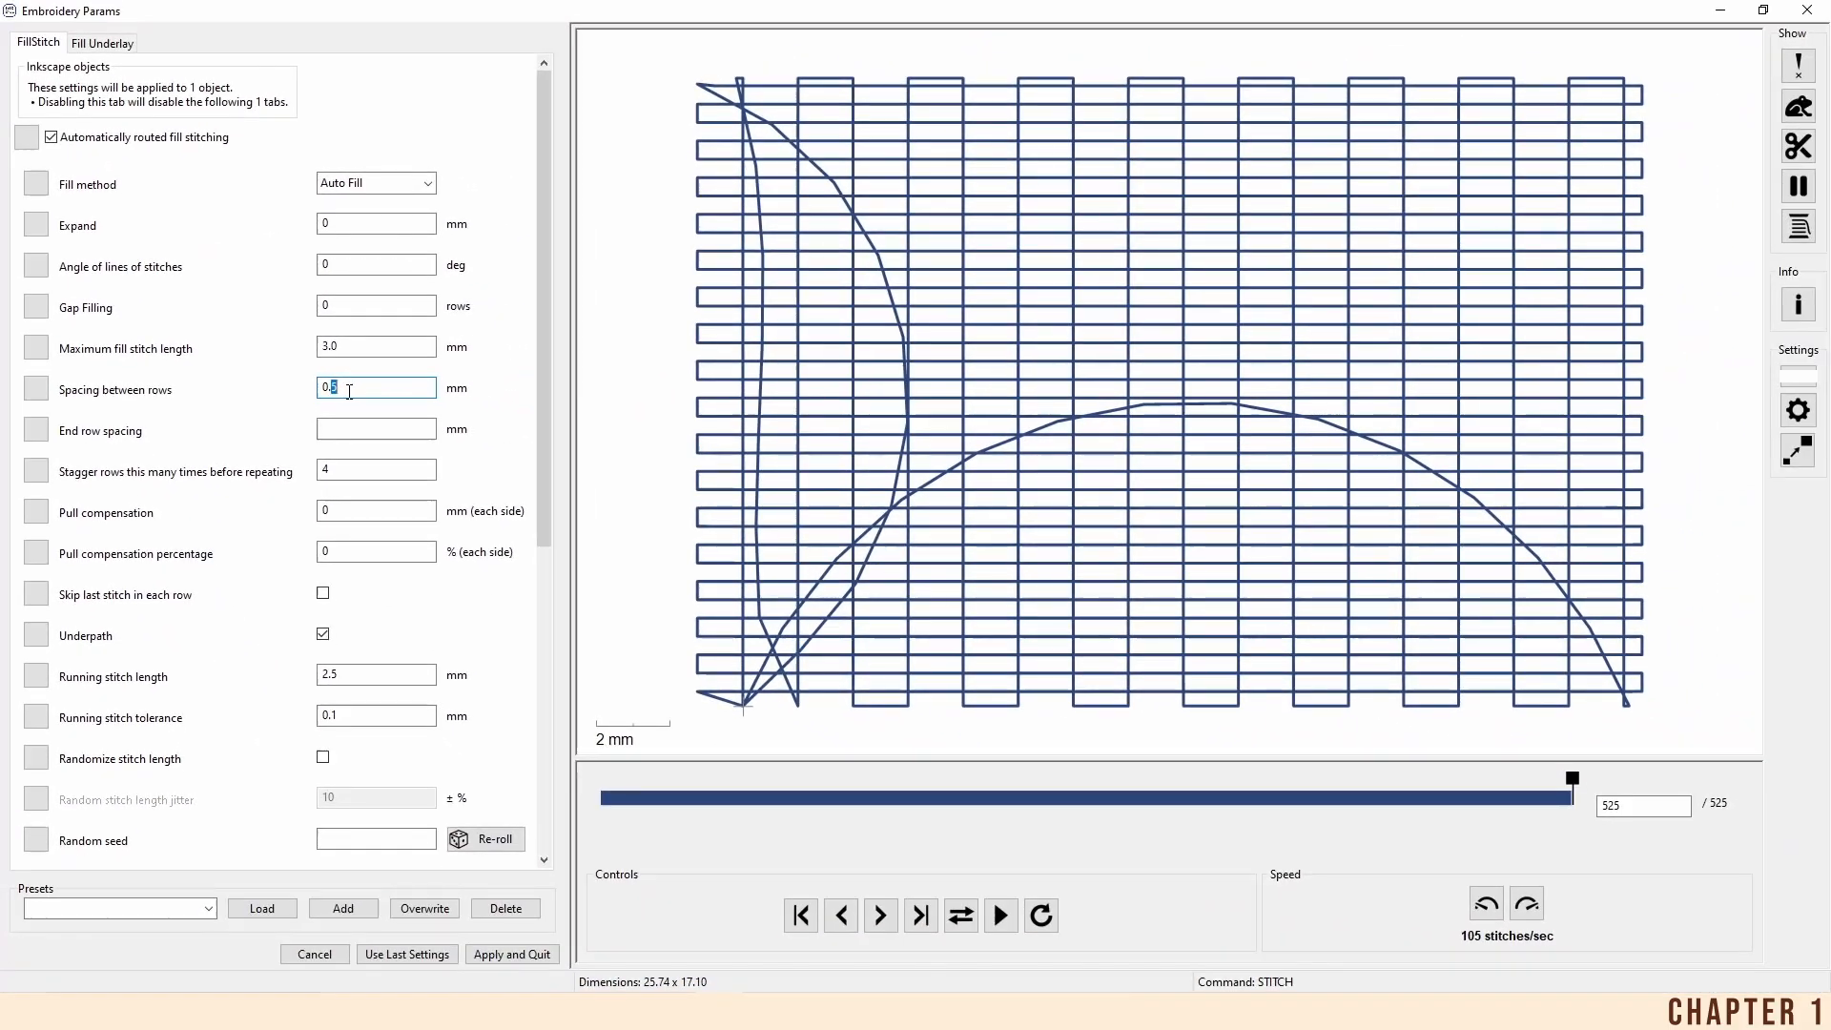
type("25")
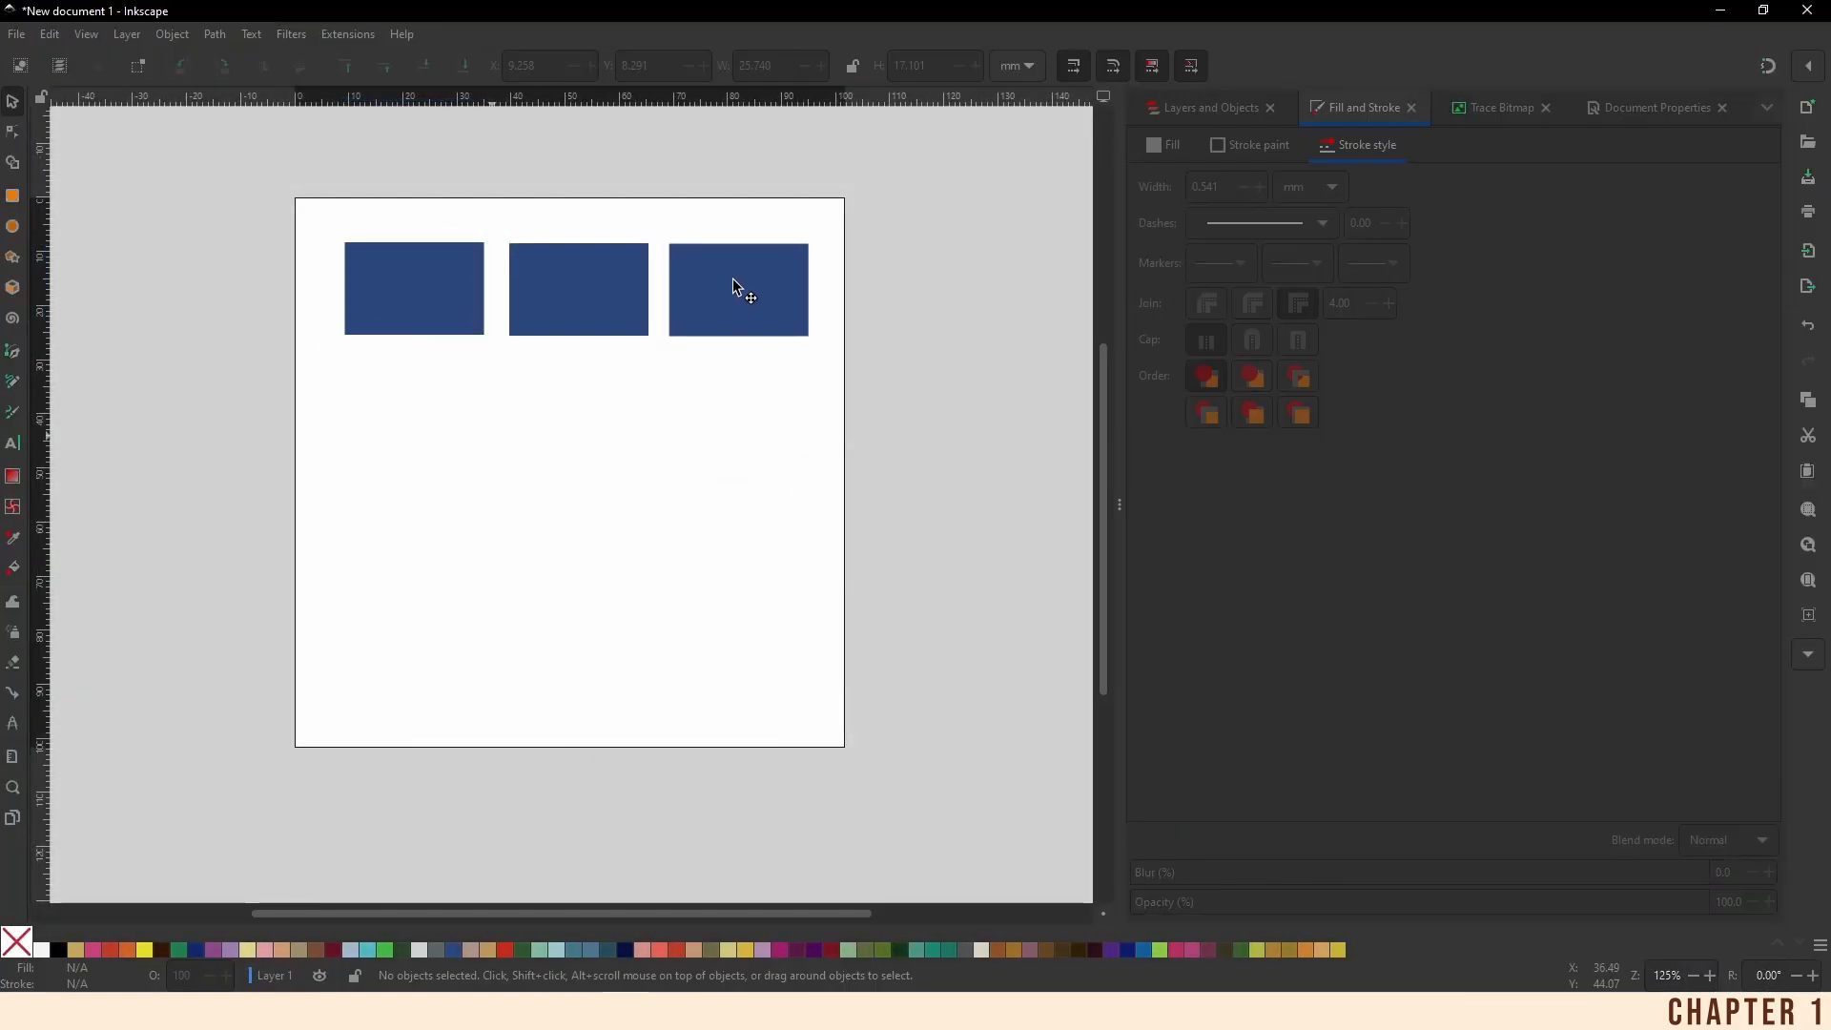
Set the third rectangle's spacing between rows to 0.75 mm in the embroidery params and apply it
left_click(732, 279)
key("ctrl+alt+p")
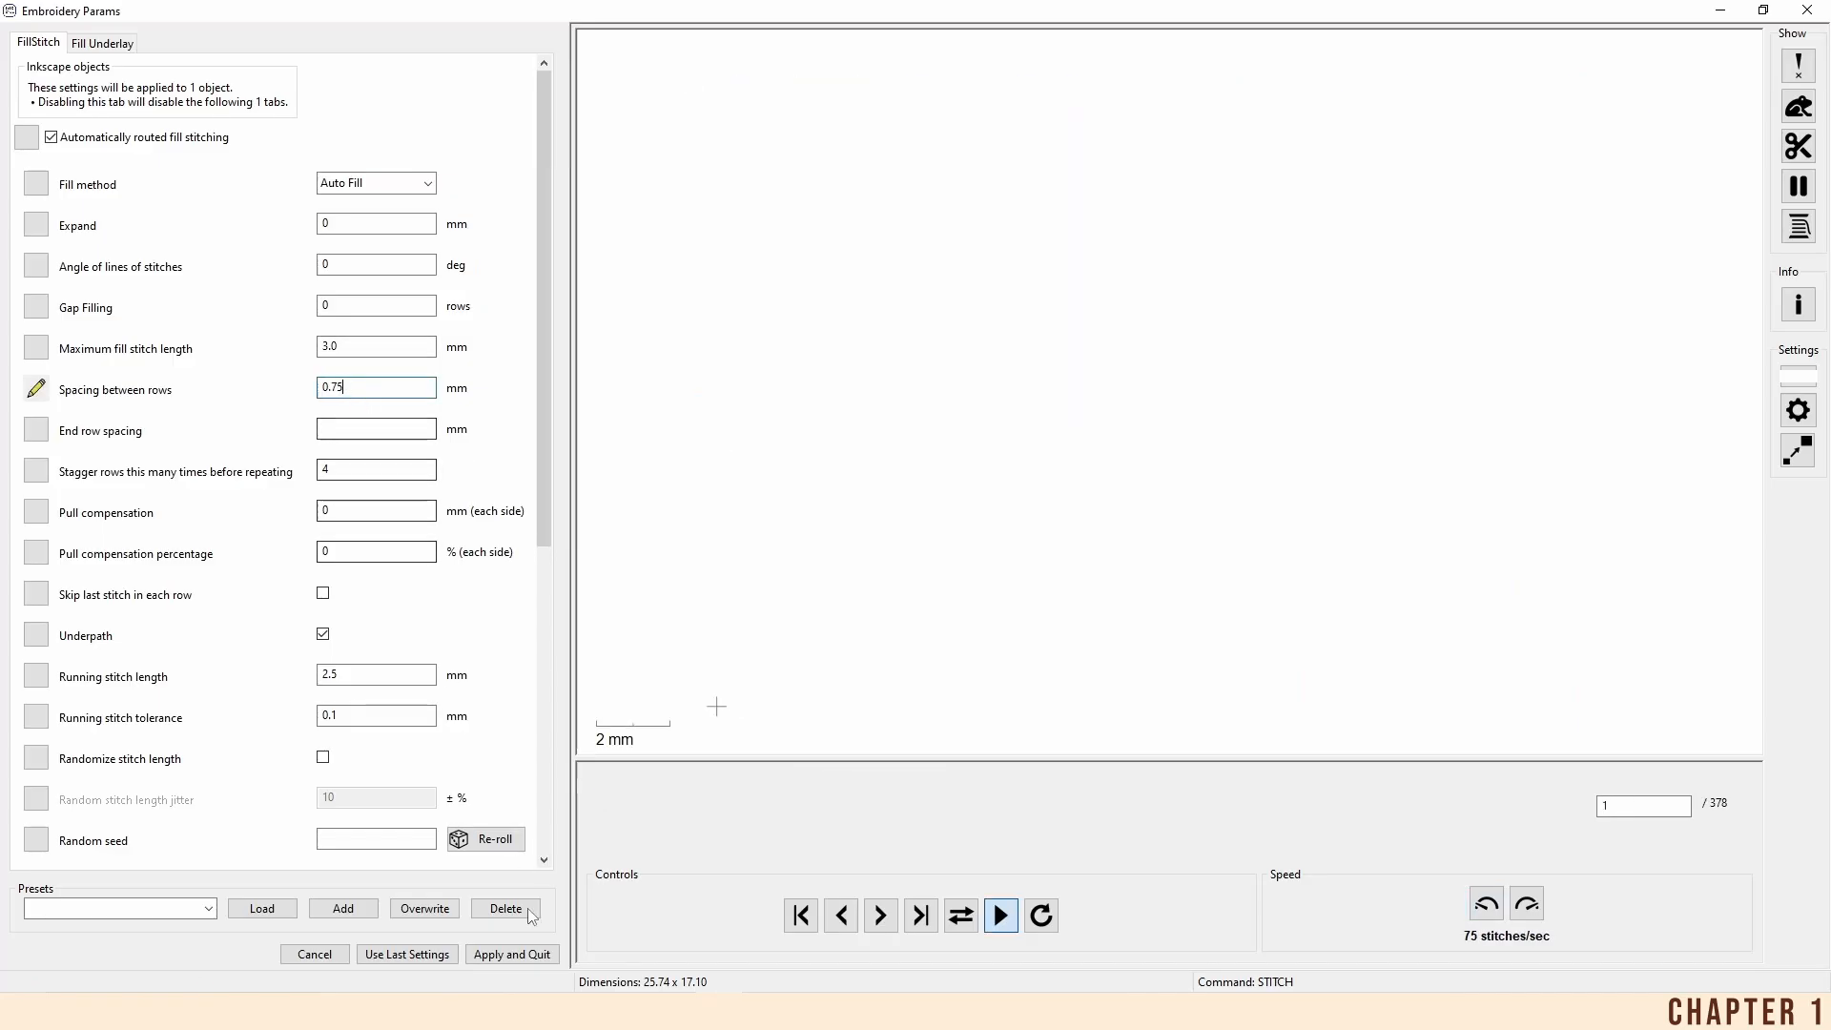
left_click(512, 954)
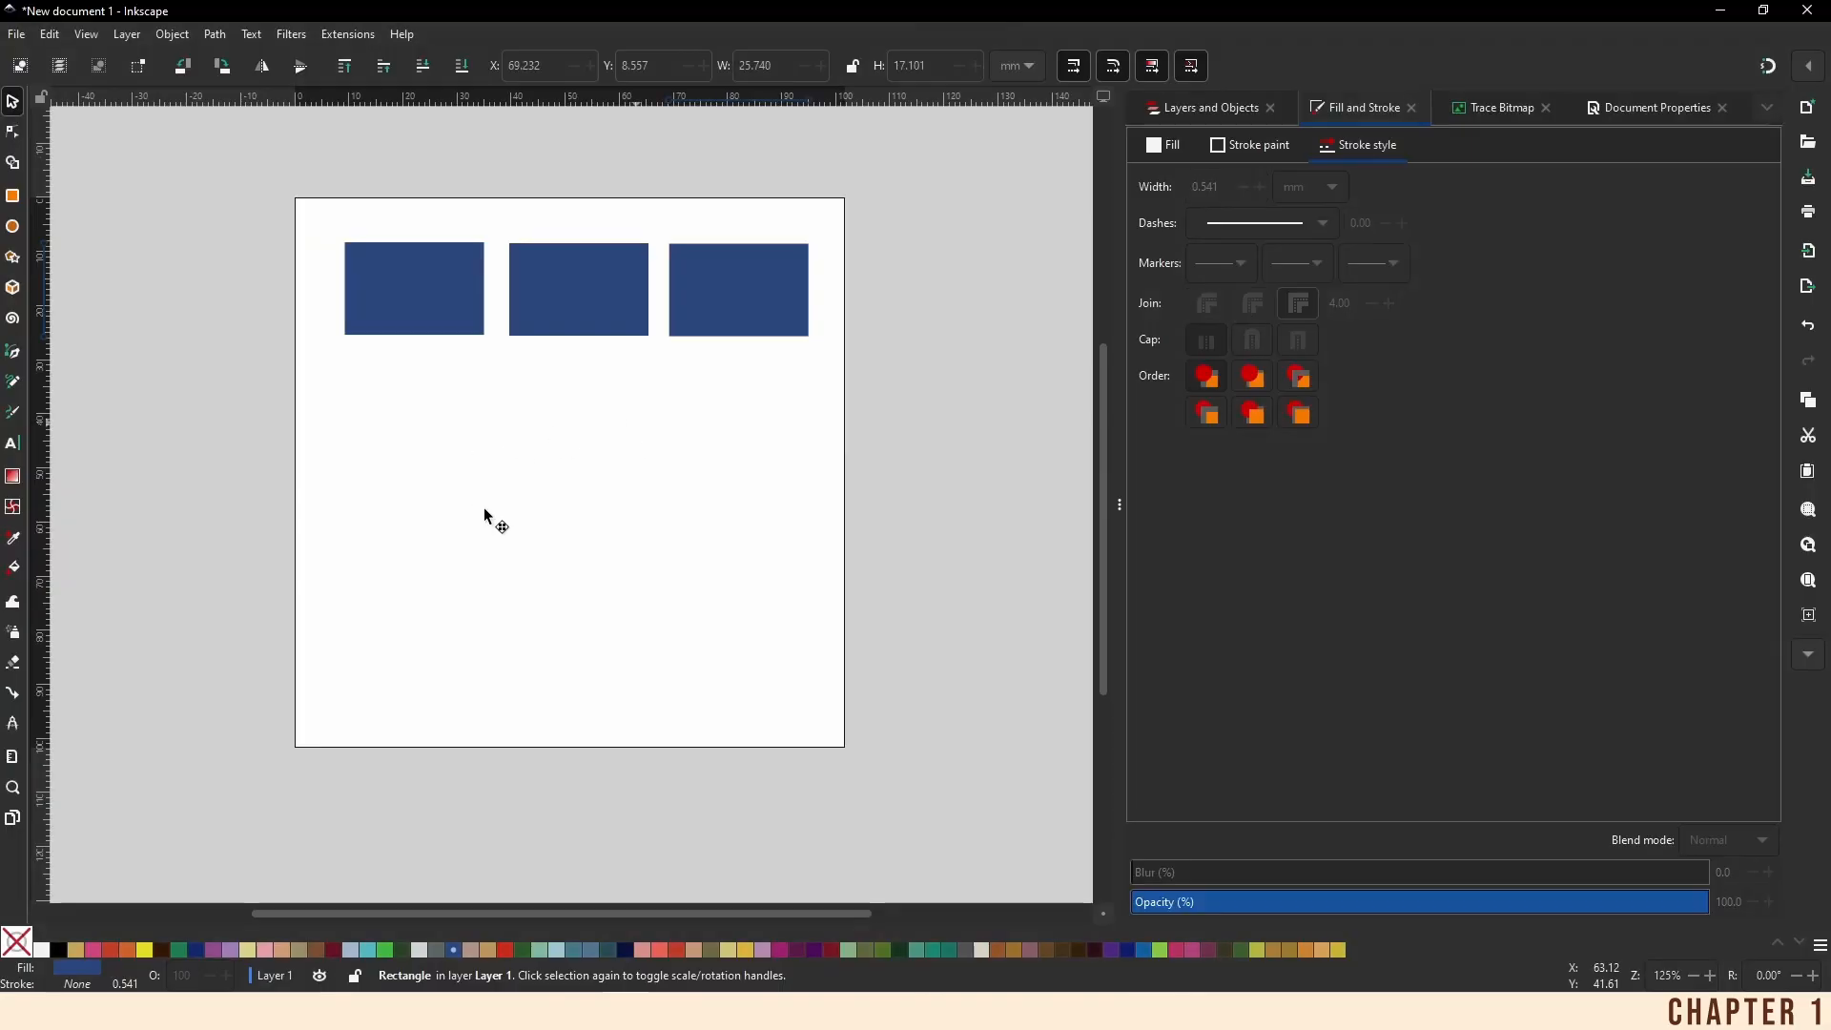
key("alt+q")
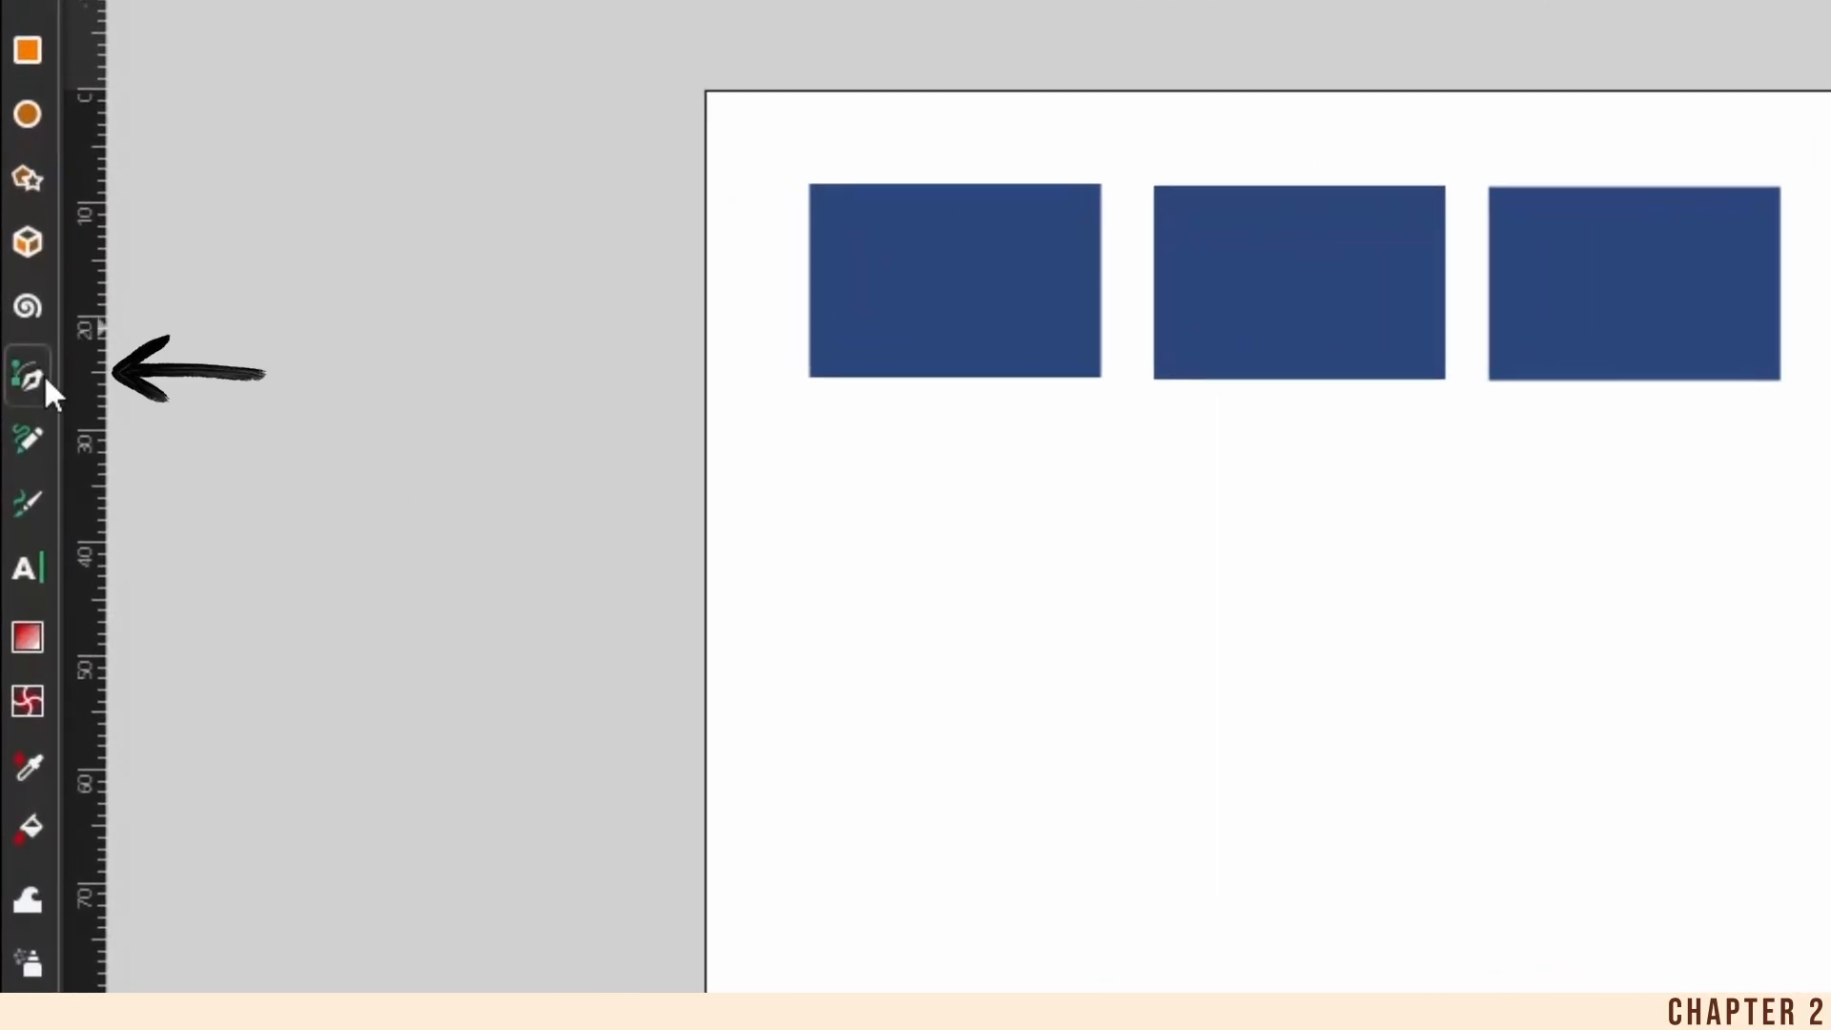
Draw a straight diagonal line with the Pen tool below the first rectangle, about 22.7 mm wide and 18.9 mm tall
left_click(45, 379)
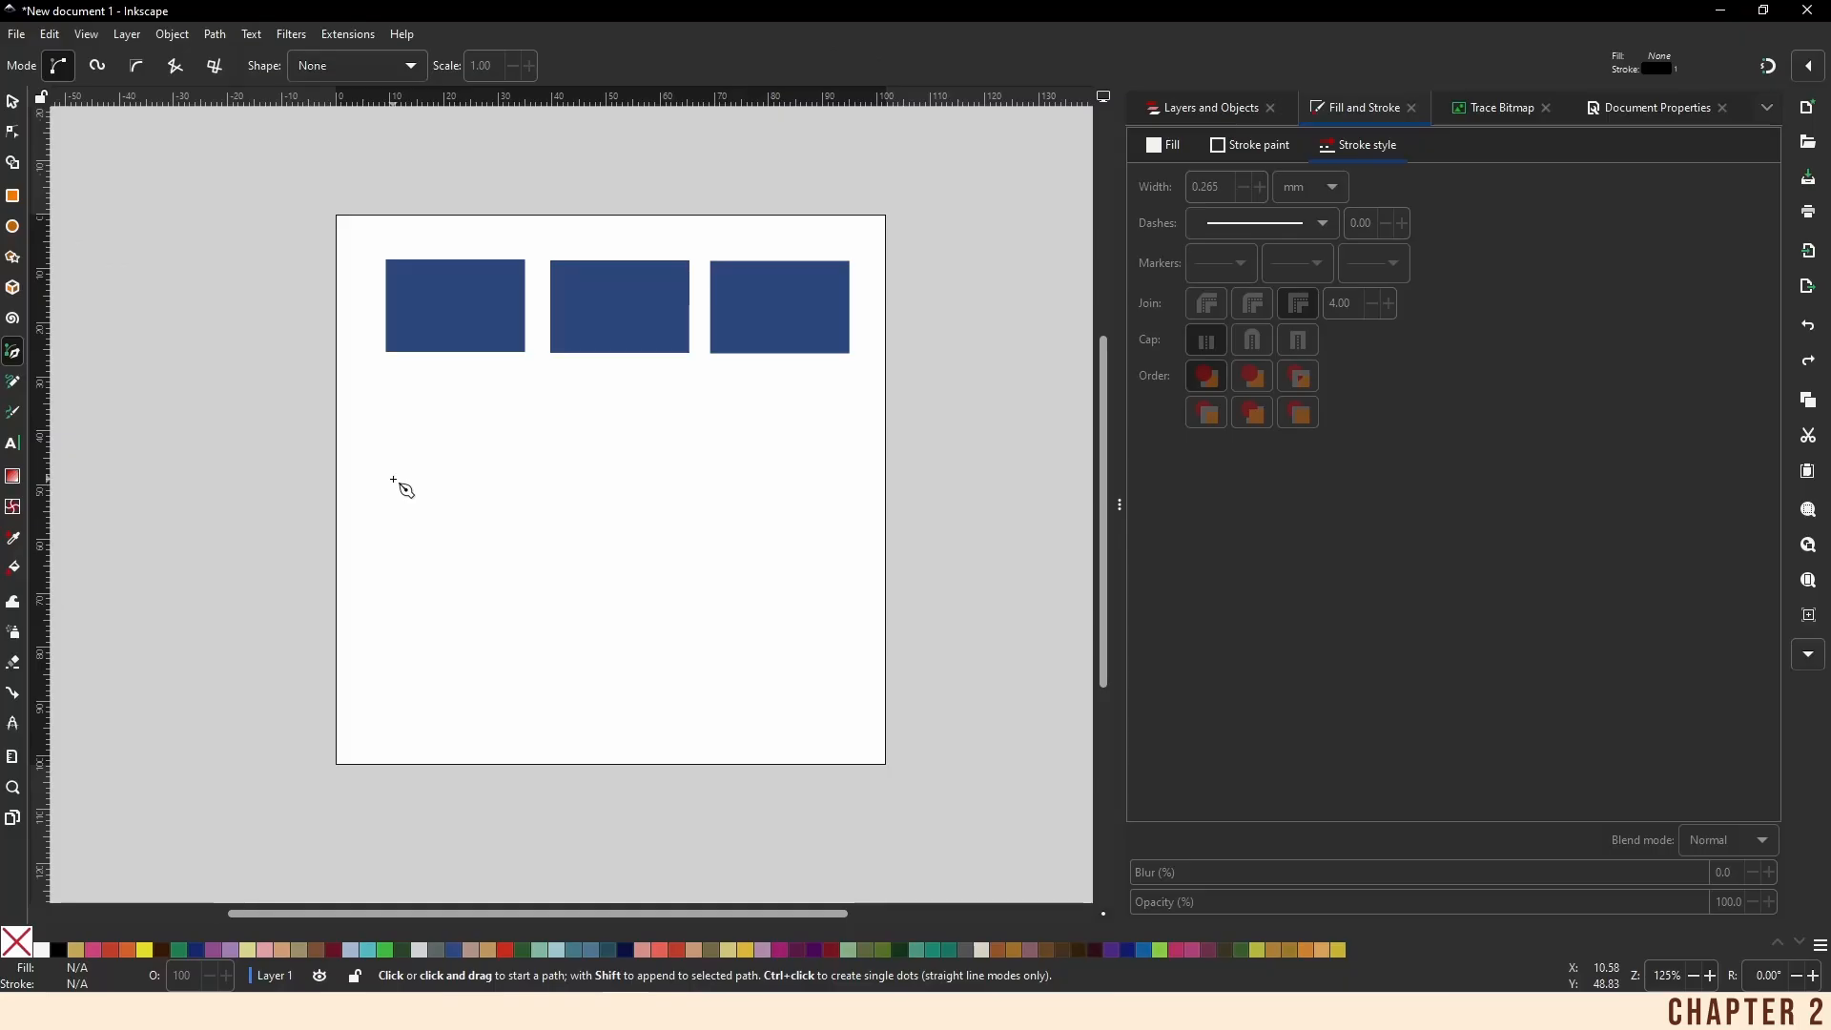
left_click(393, 479)
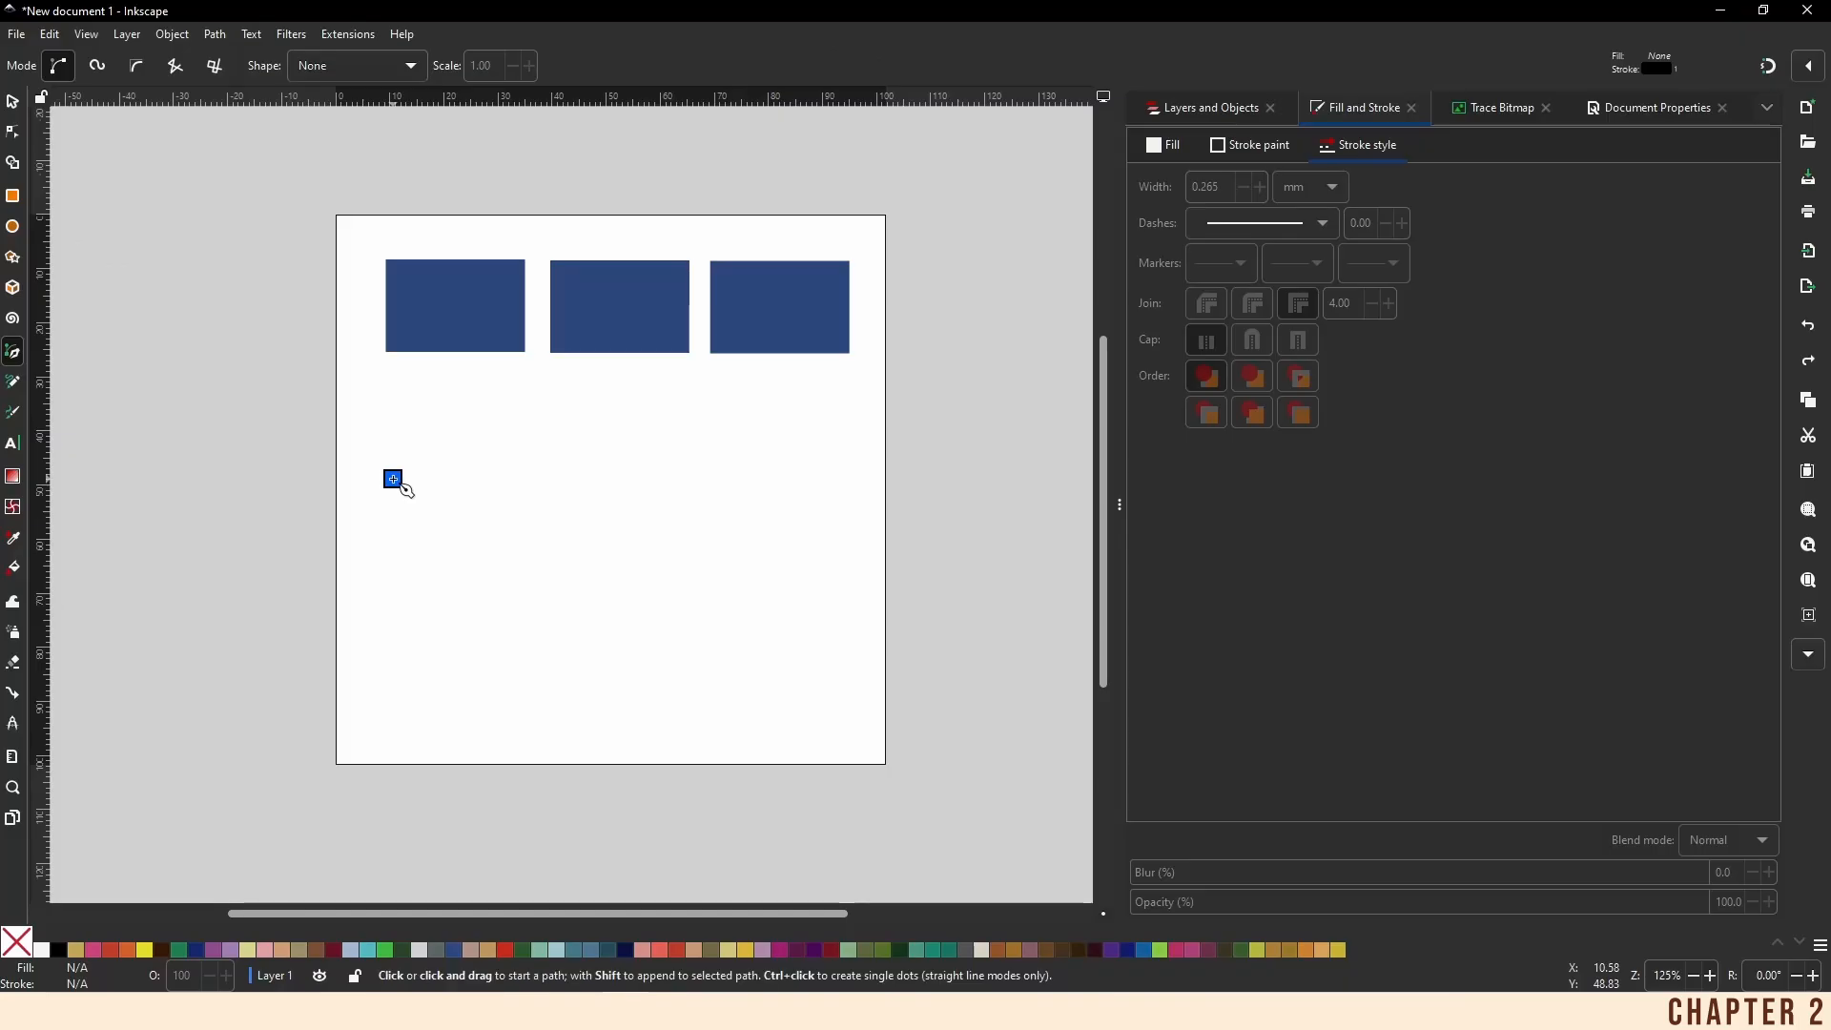
left_click(515, 379)
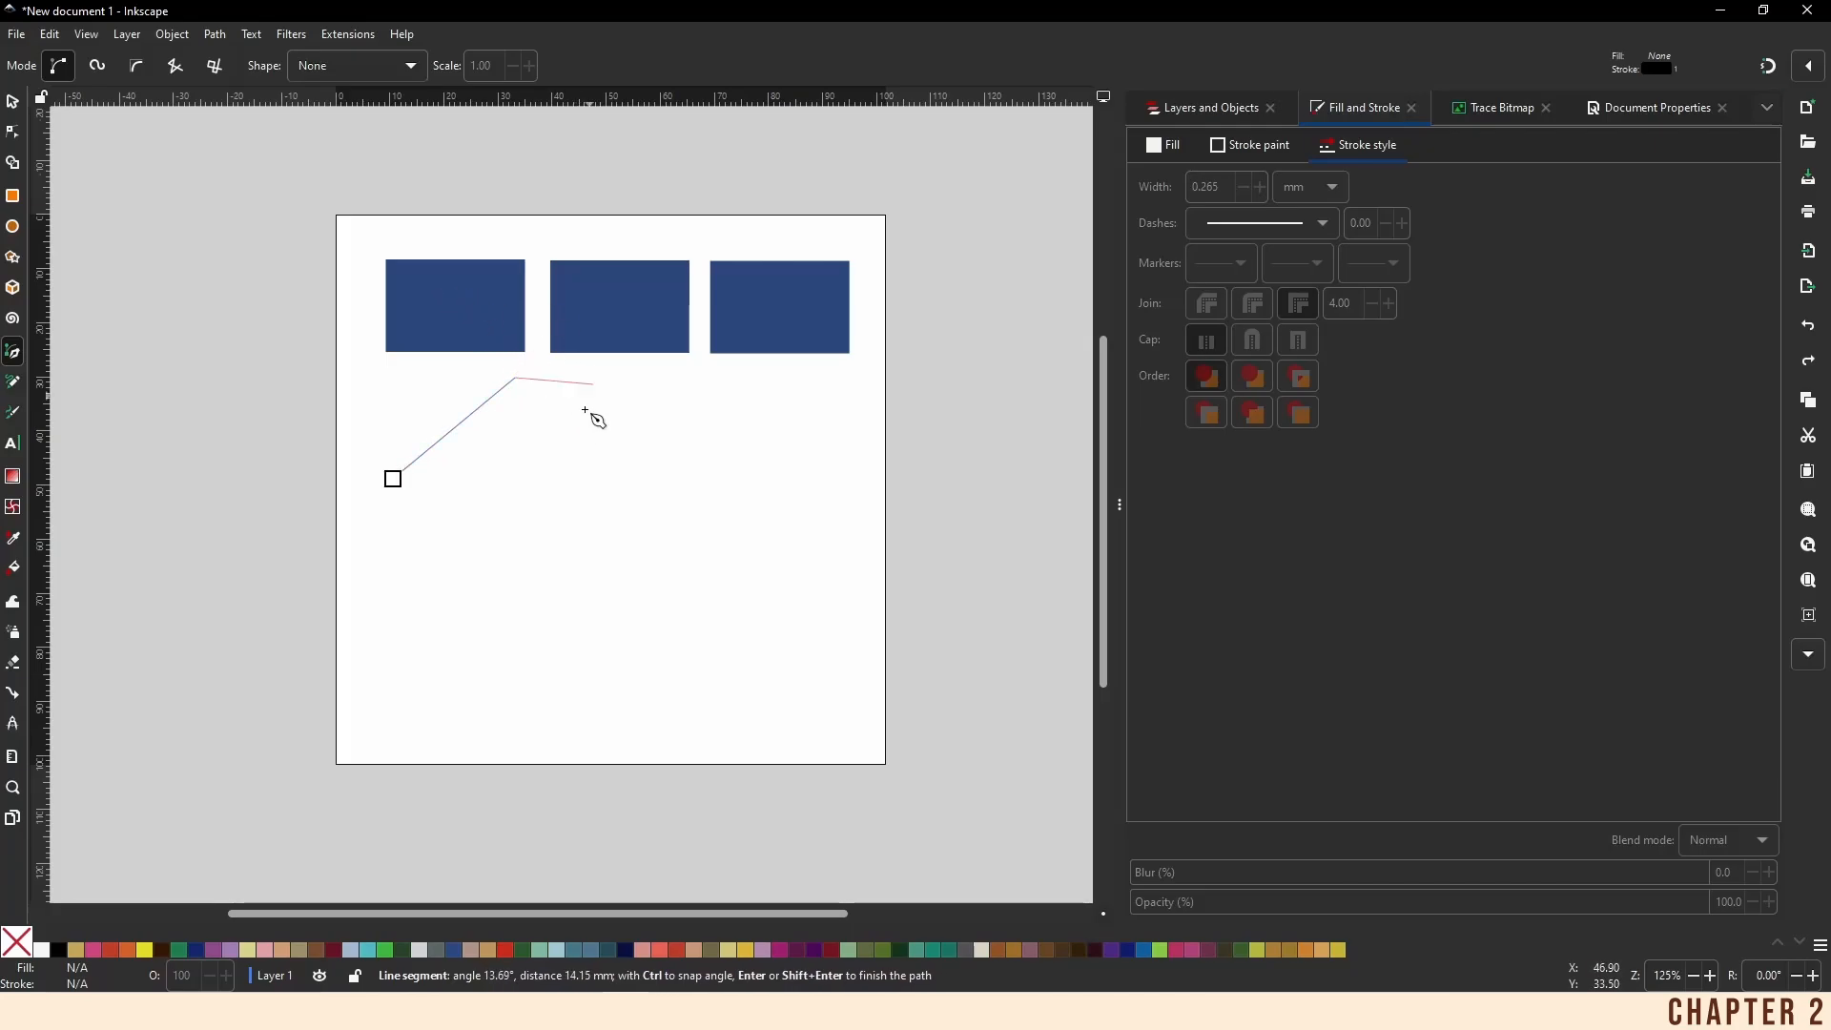
key("Return")
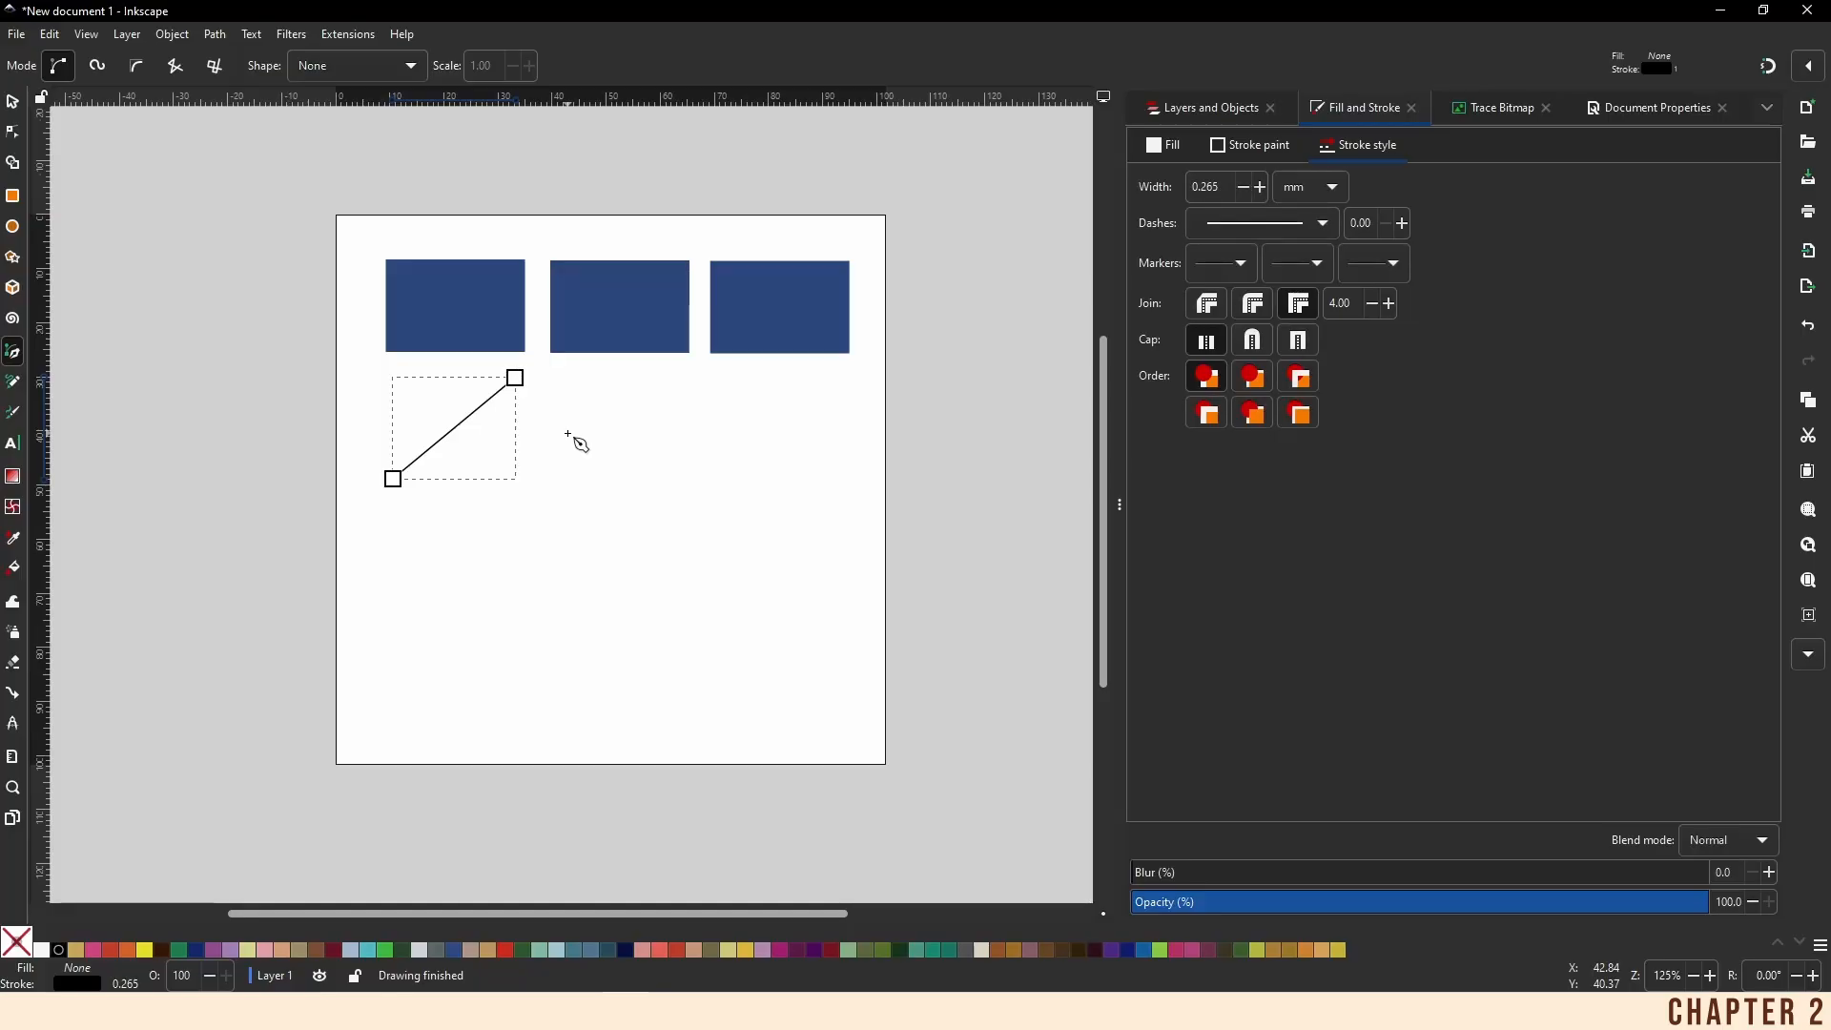
Select the diagonal line and nudge it down to about Y 31.8 mm
left_click(12, 102)
left_click(448, 441)
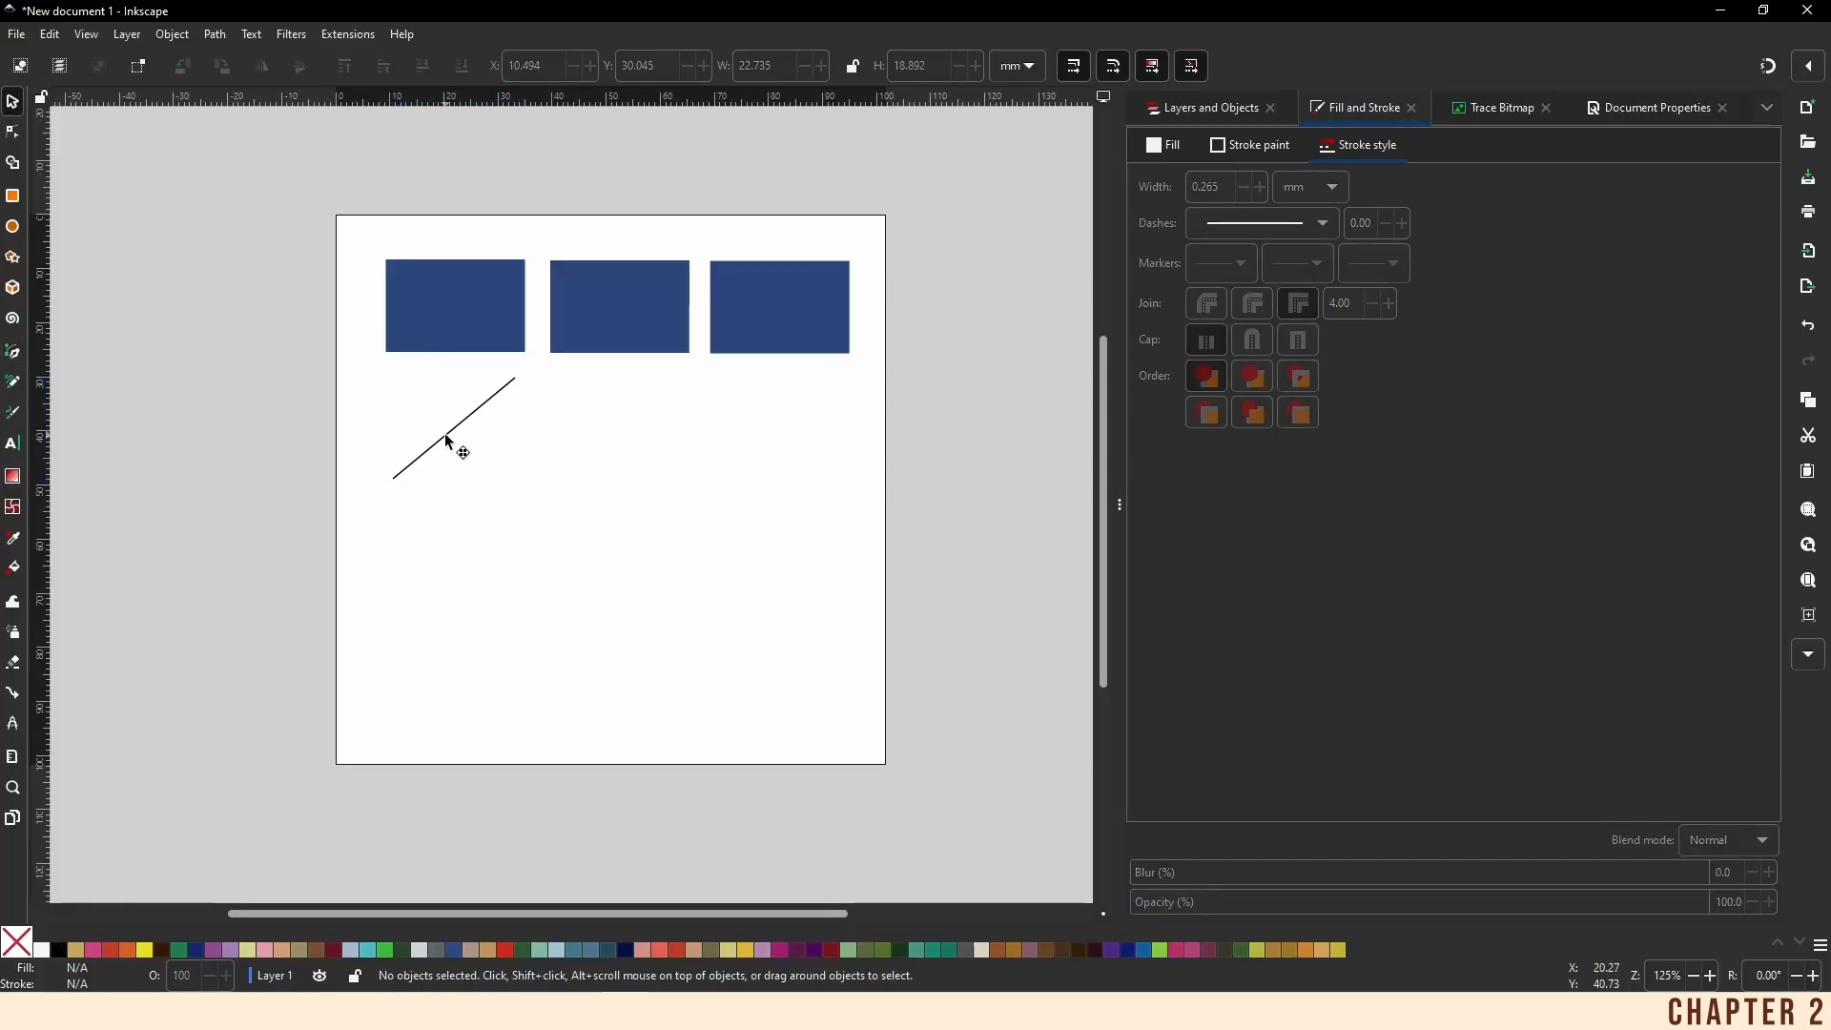
left_click_drag(446, 441, 444, 446)
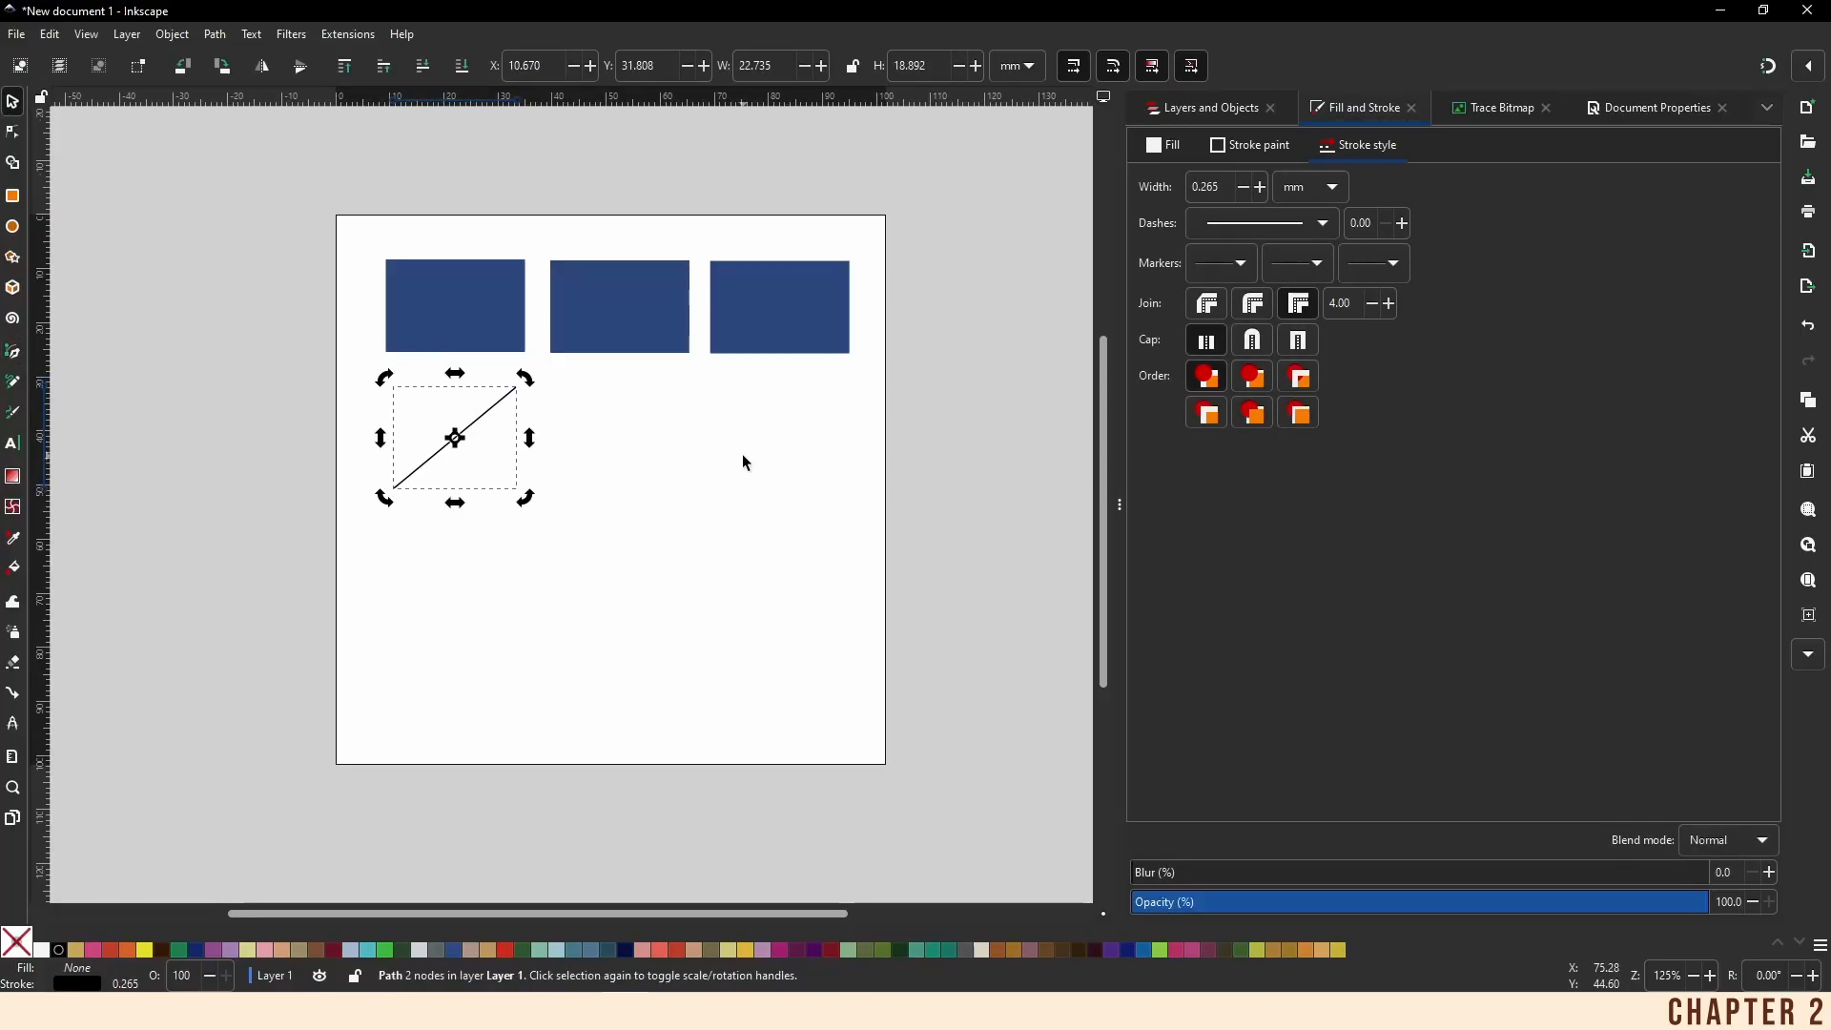
Set the diagonal line's stroke width to 0.765 mm and nudge the line slightly lower
left_click(1258, 187)
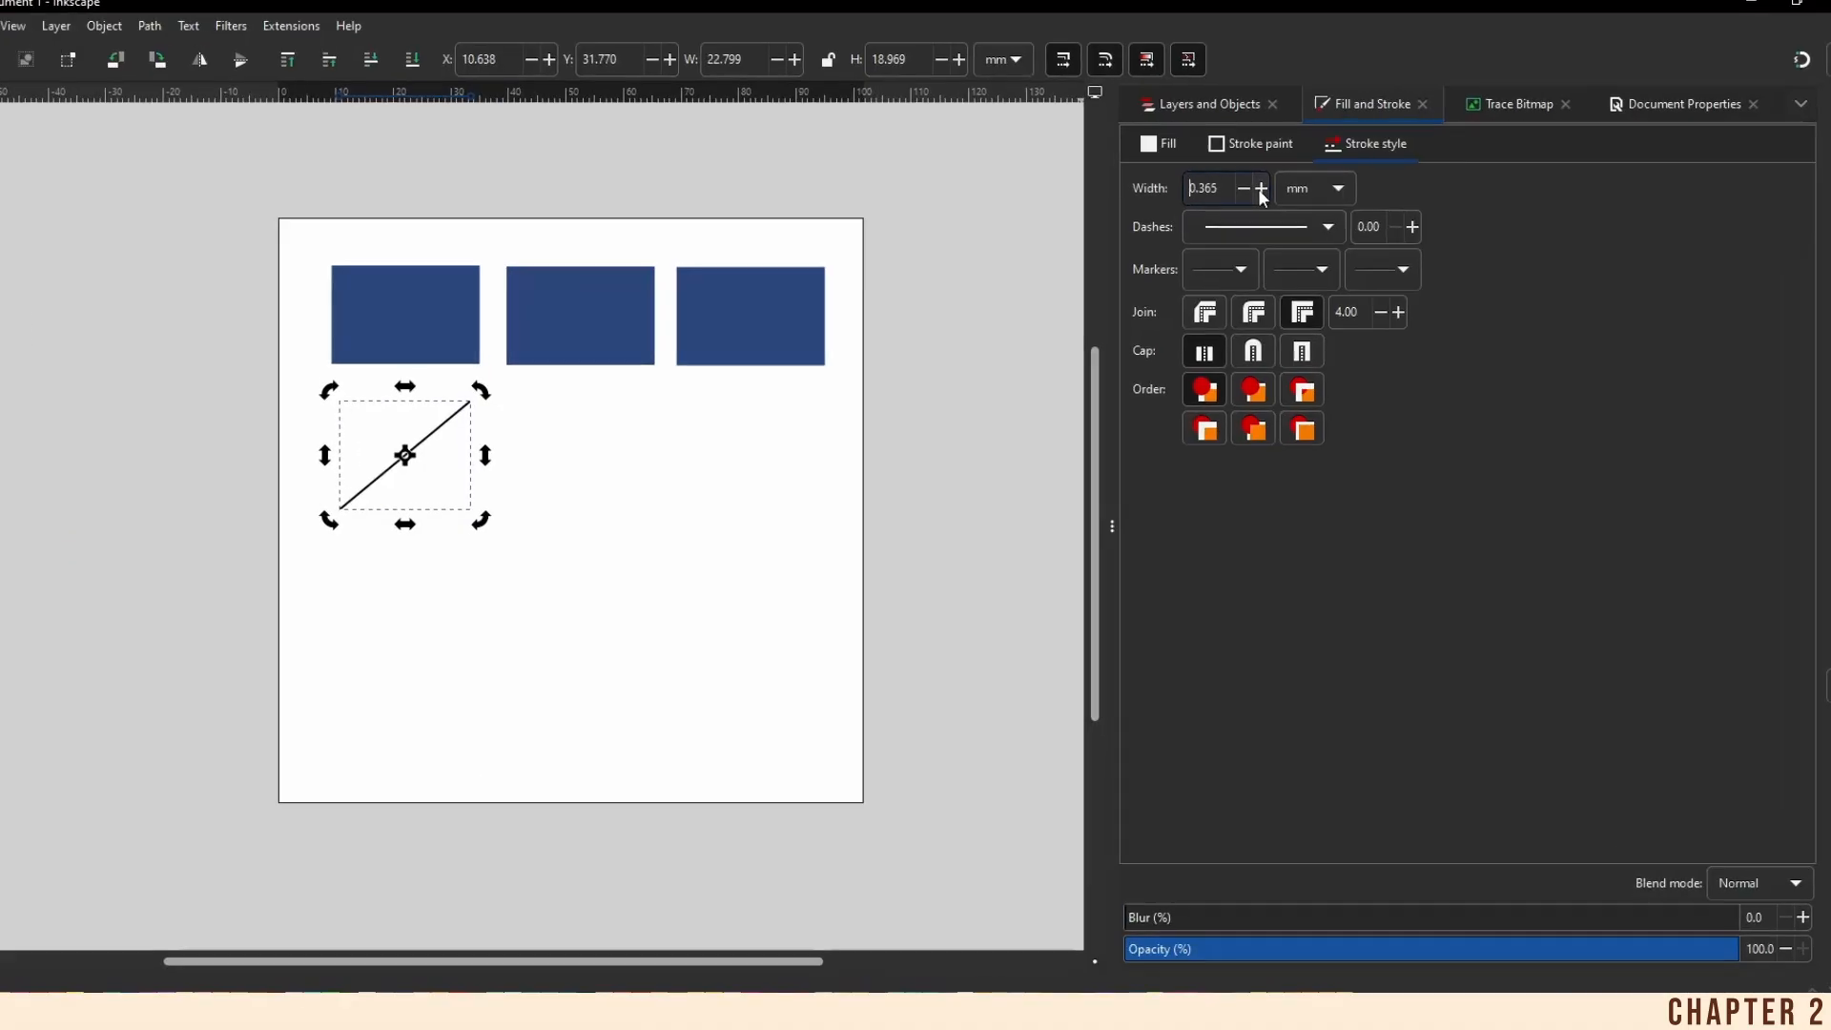
left_click(1259, 187)
left_click(1259, 187)
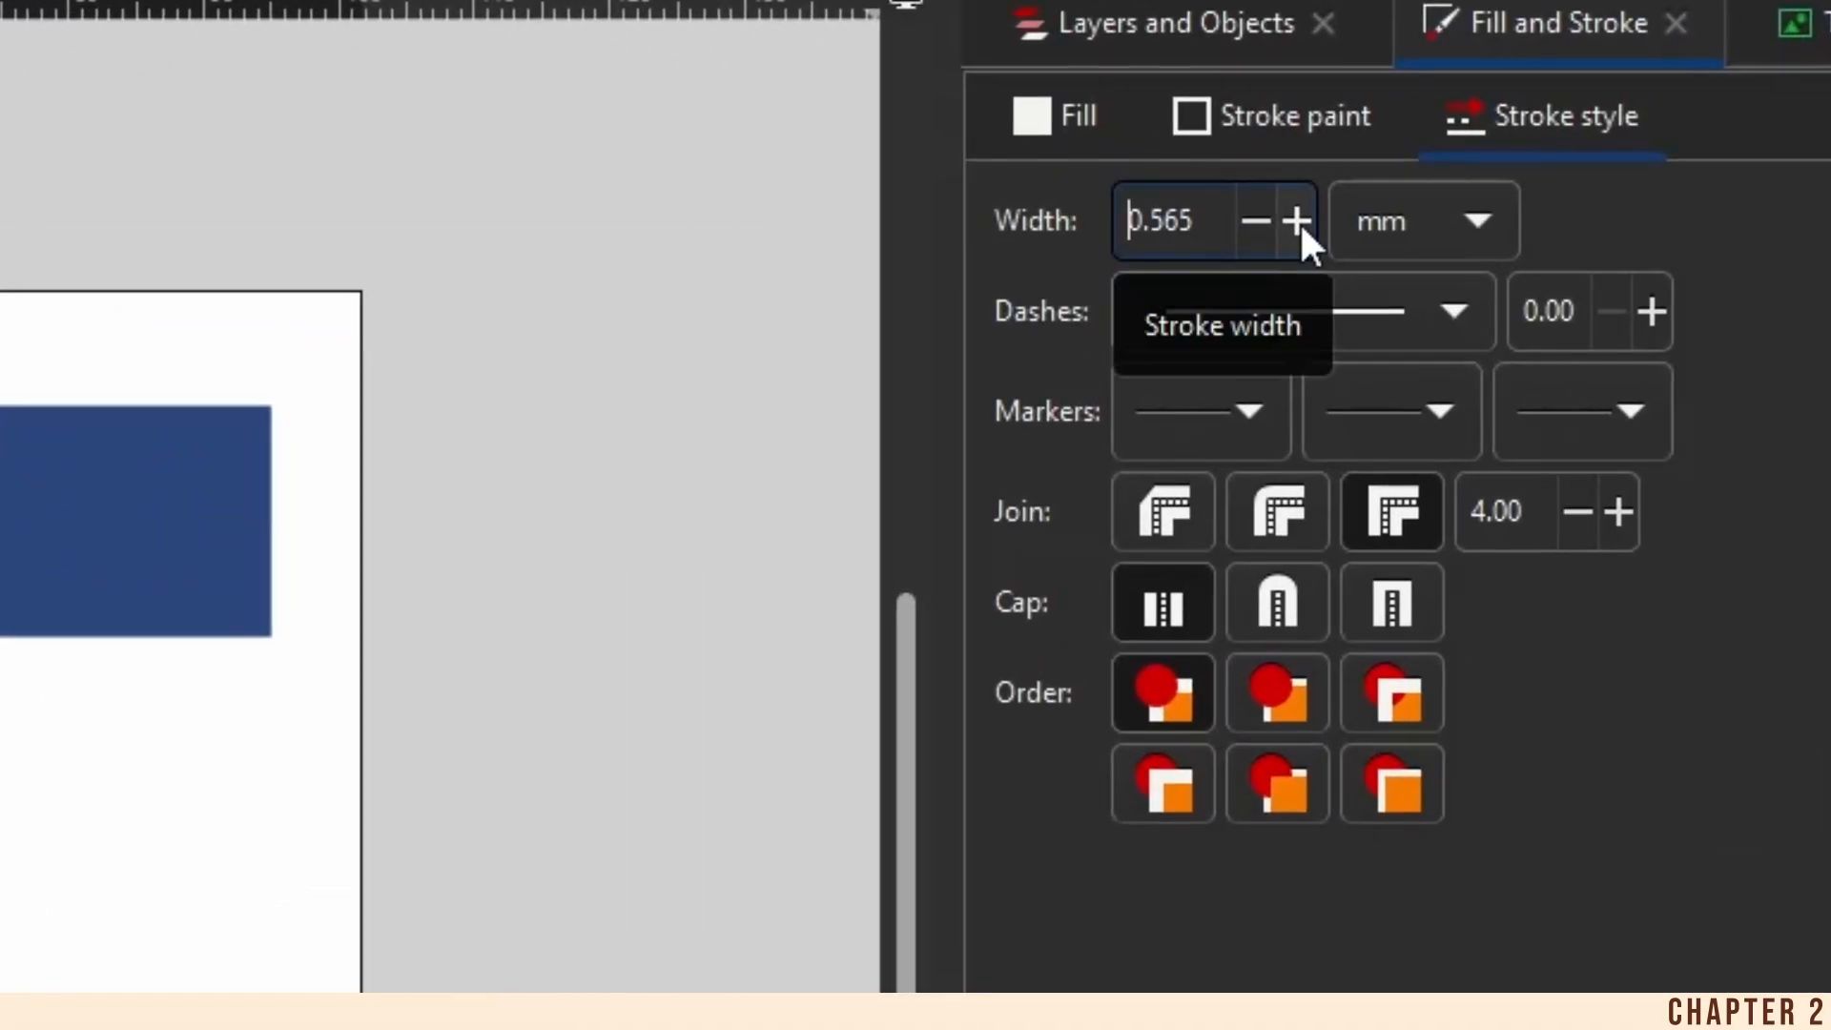
left_click(1299, 222)
left_click(1299, 221)
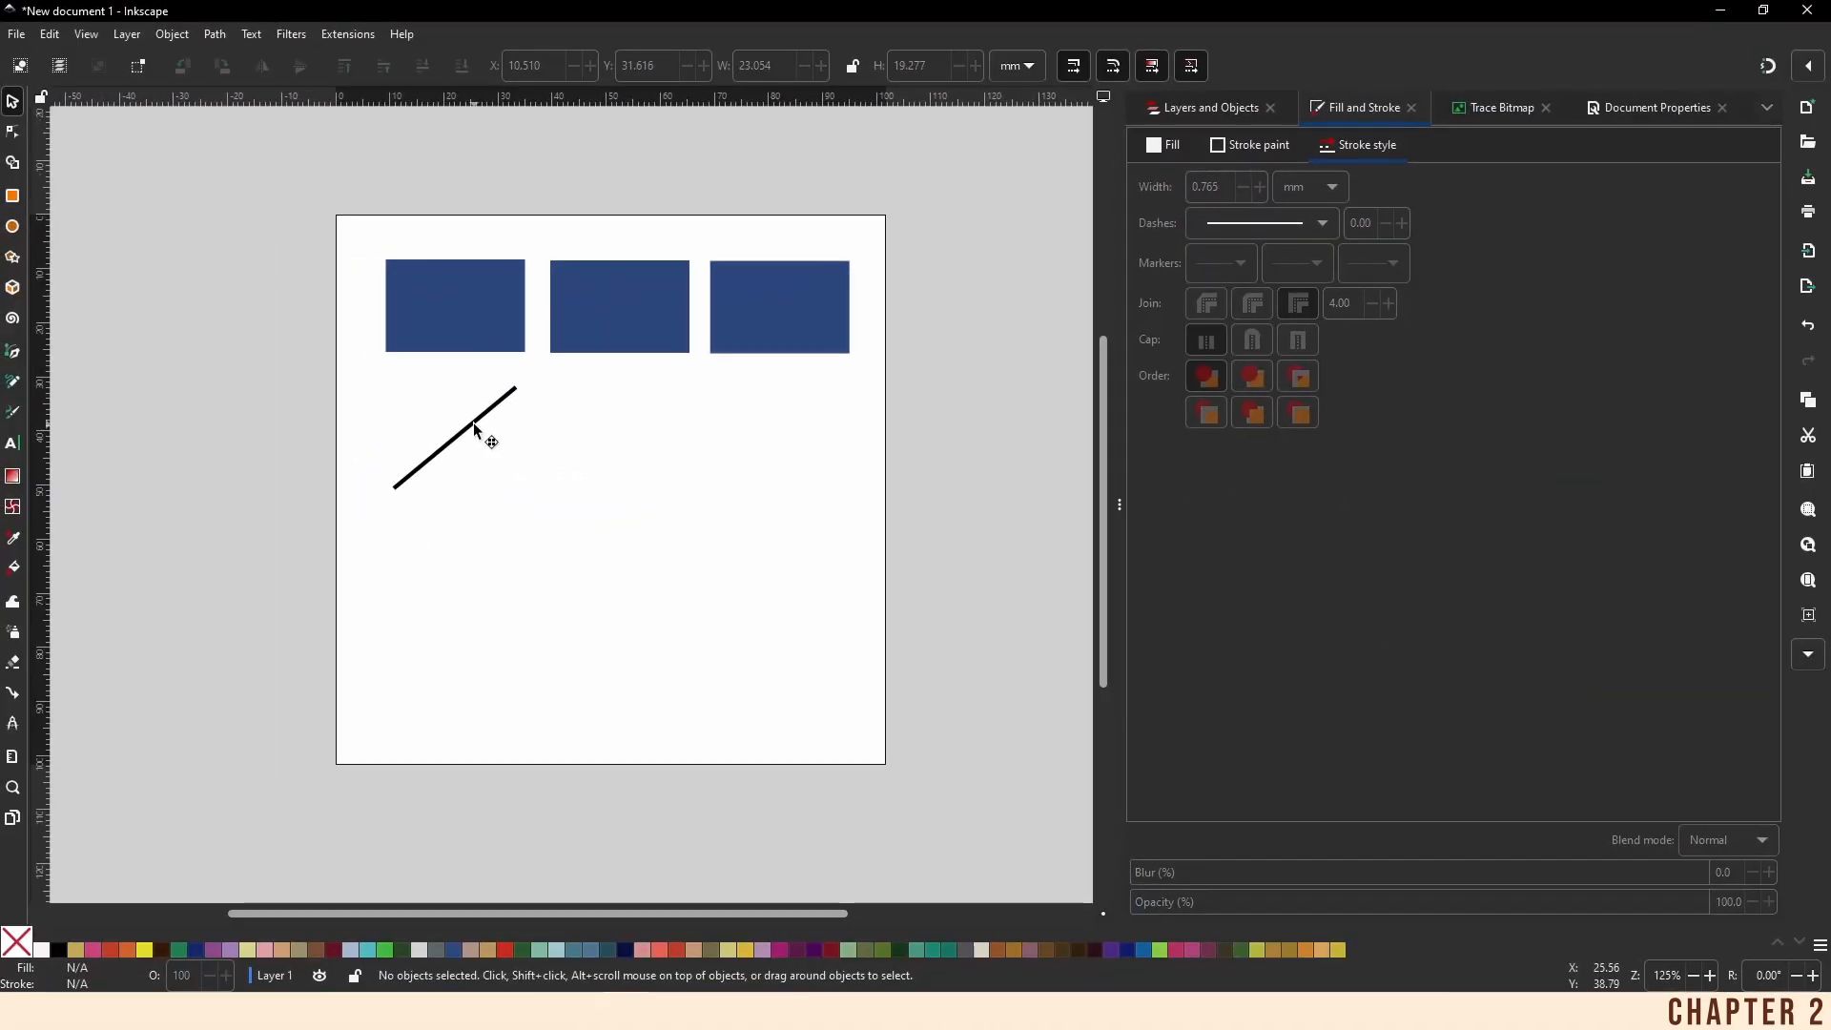
left_click(472, 431)
left_click(471, 431)
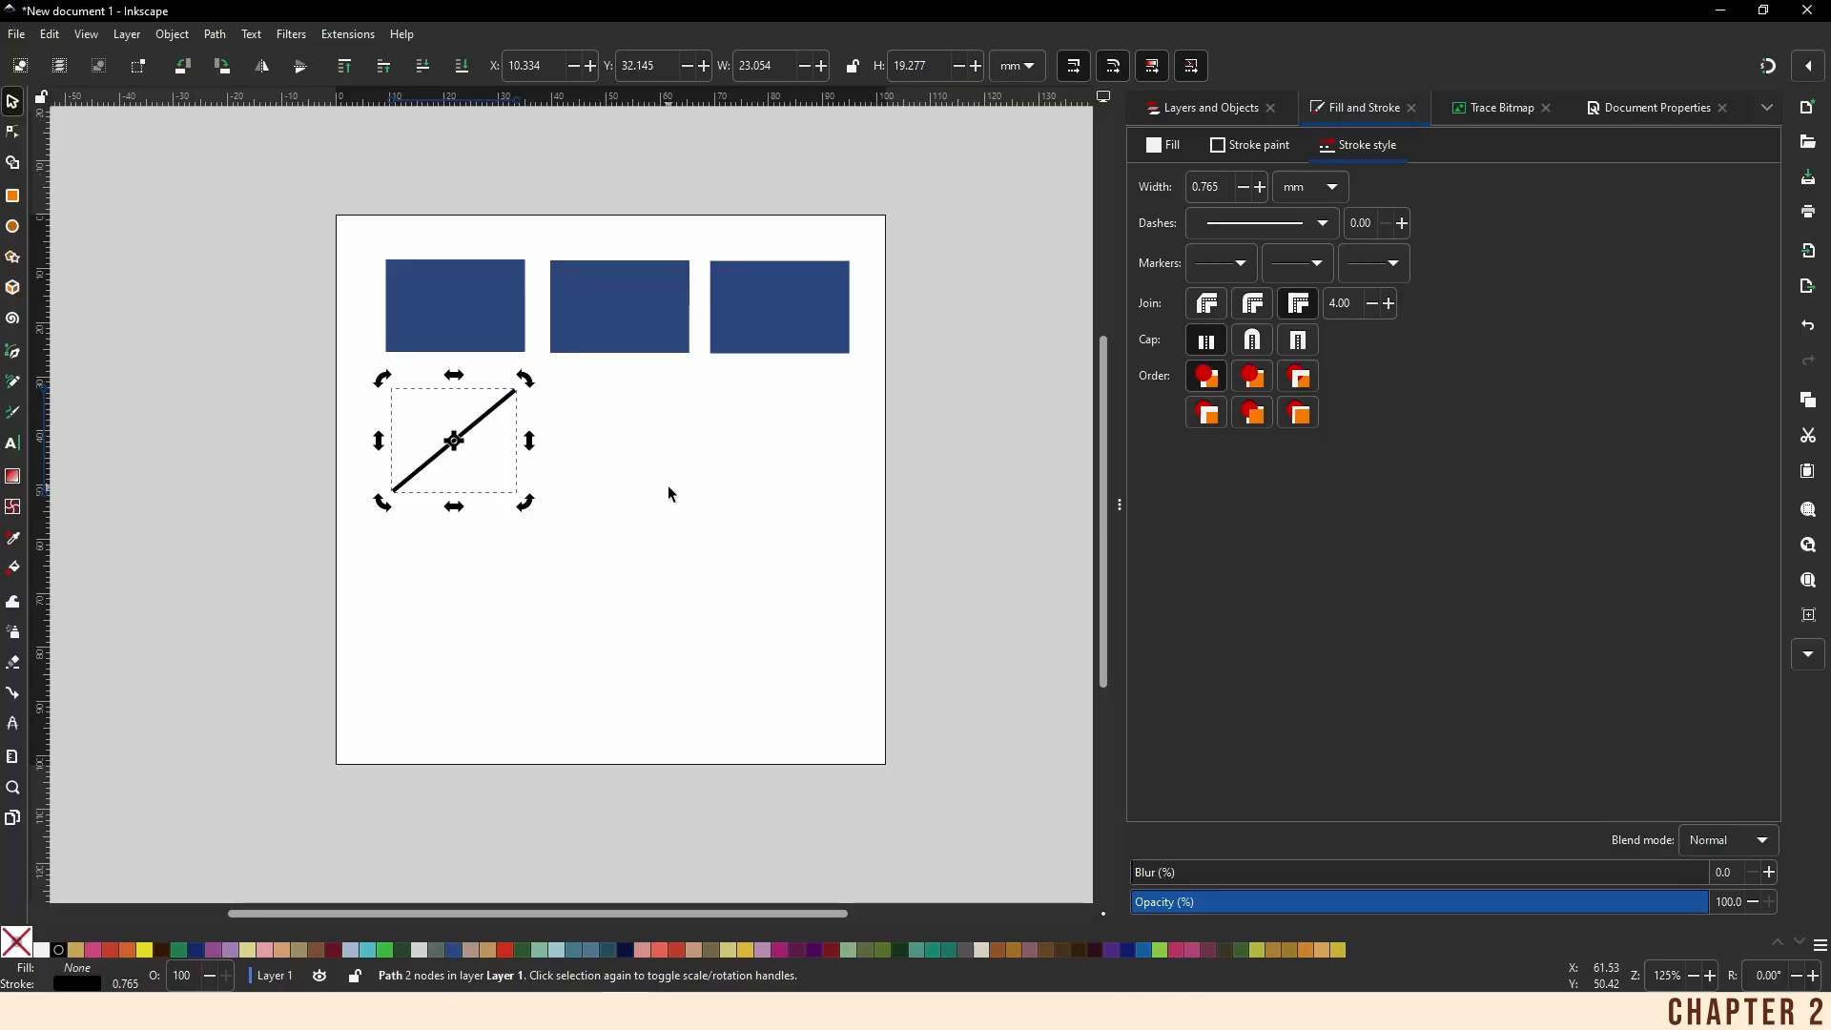
Apply the dotted 1 1 dash pattern to the diagonal line's stroke
left_click(670, 494)
left_click(486, 431)
left_click(1322, 223)
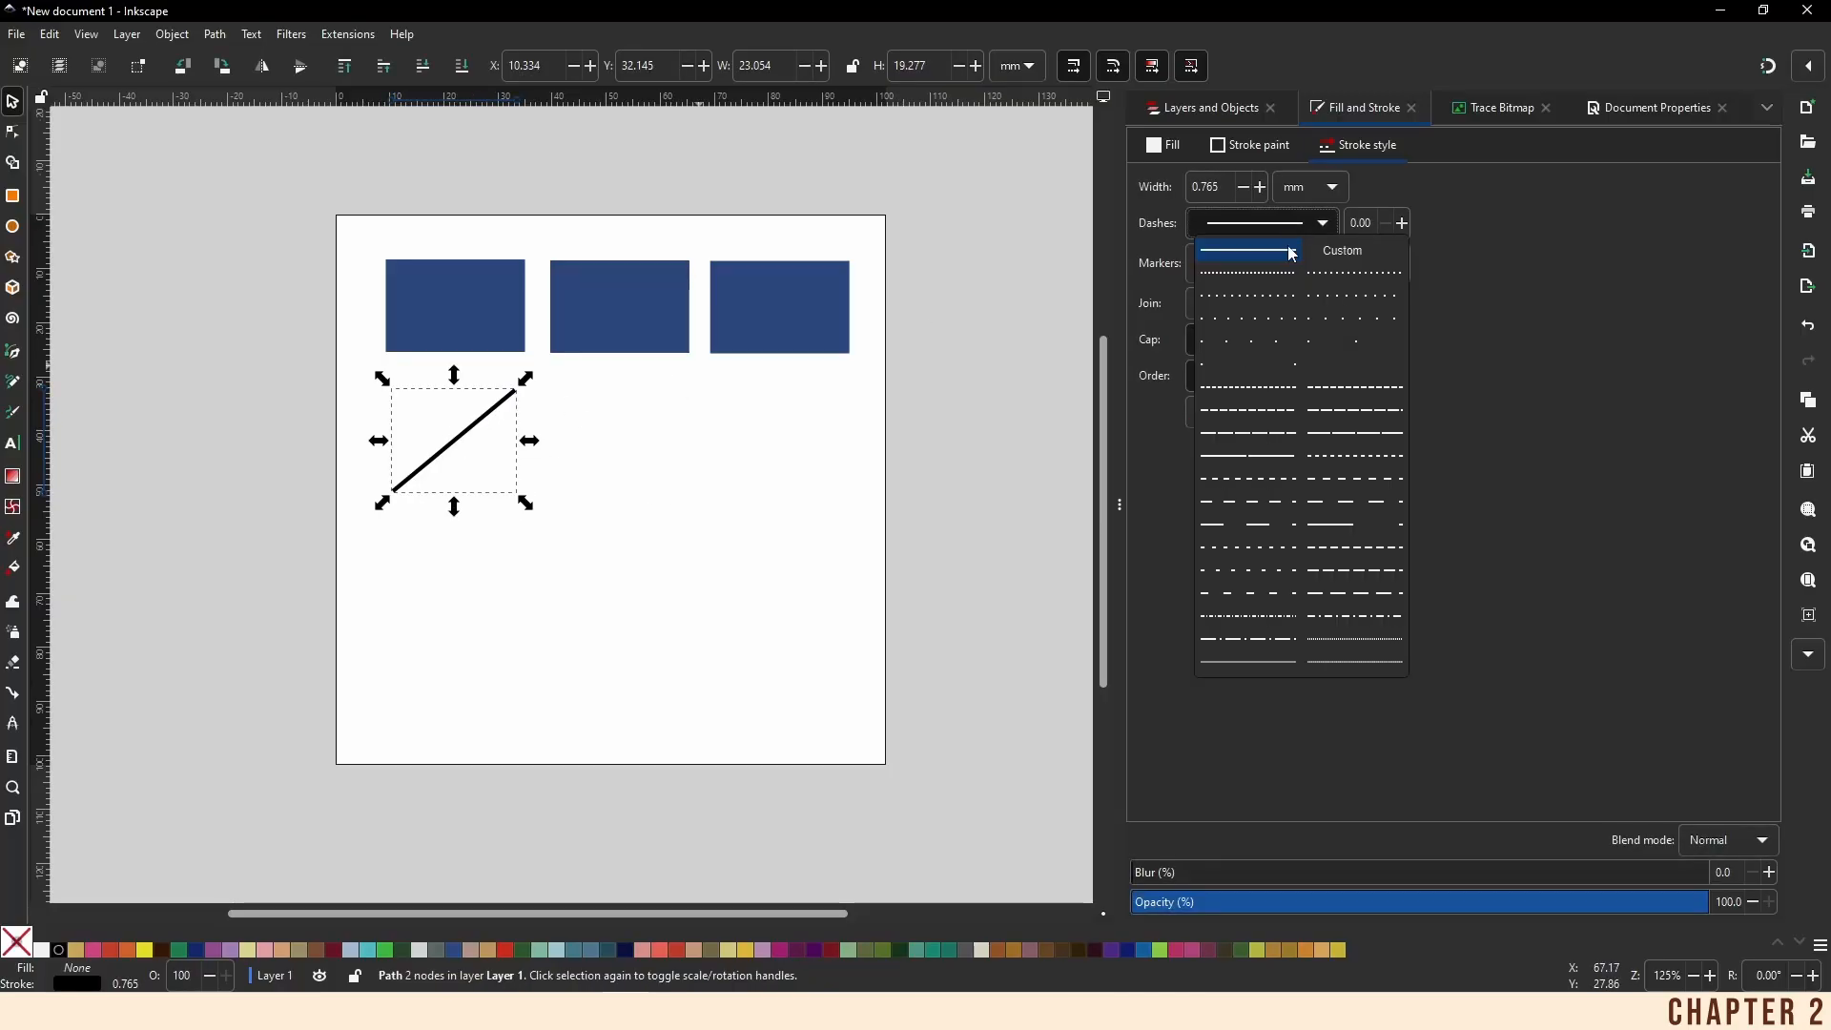
left_click(1259, 282)
left_click(699, 474)
left_click(468, 434)
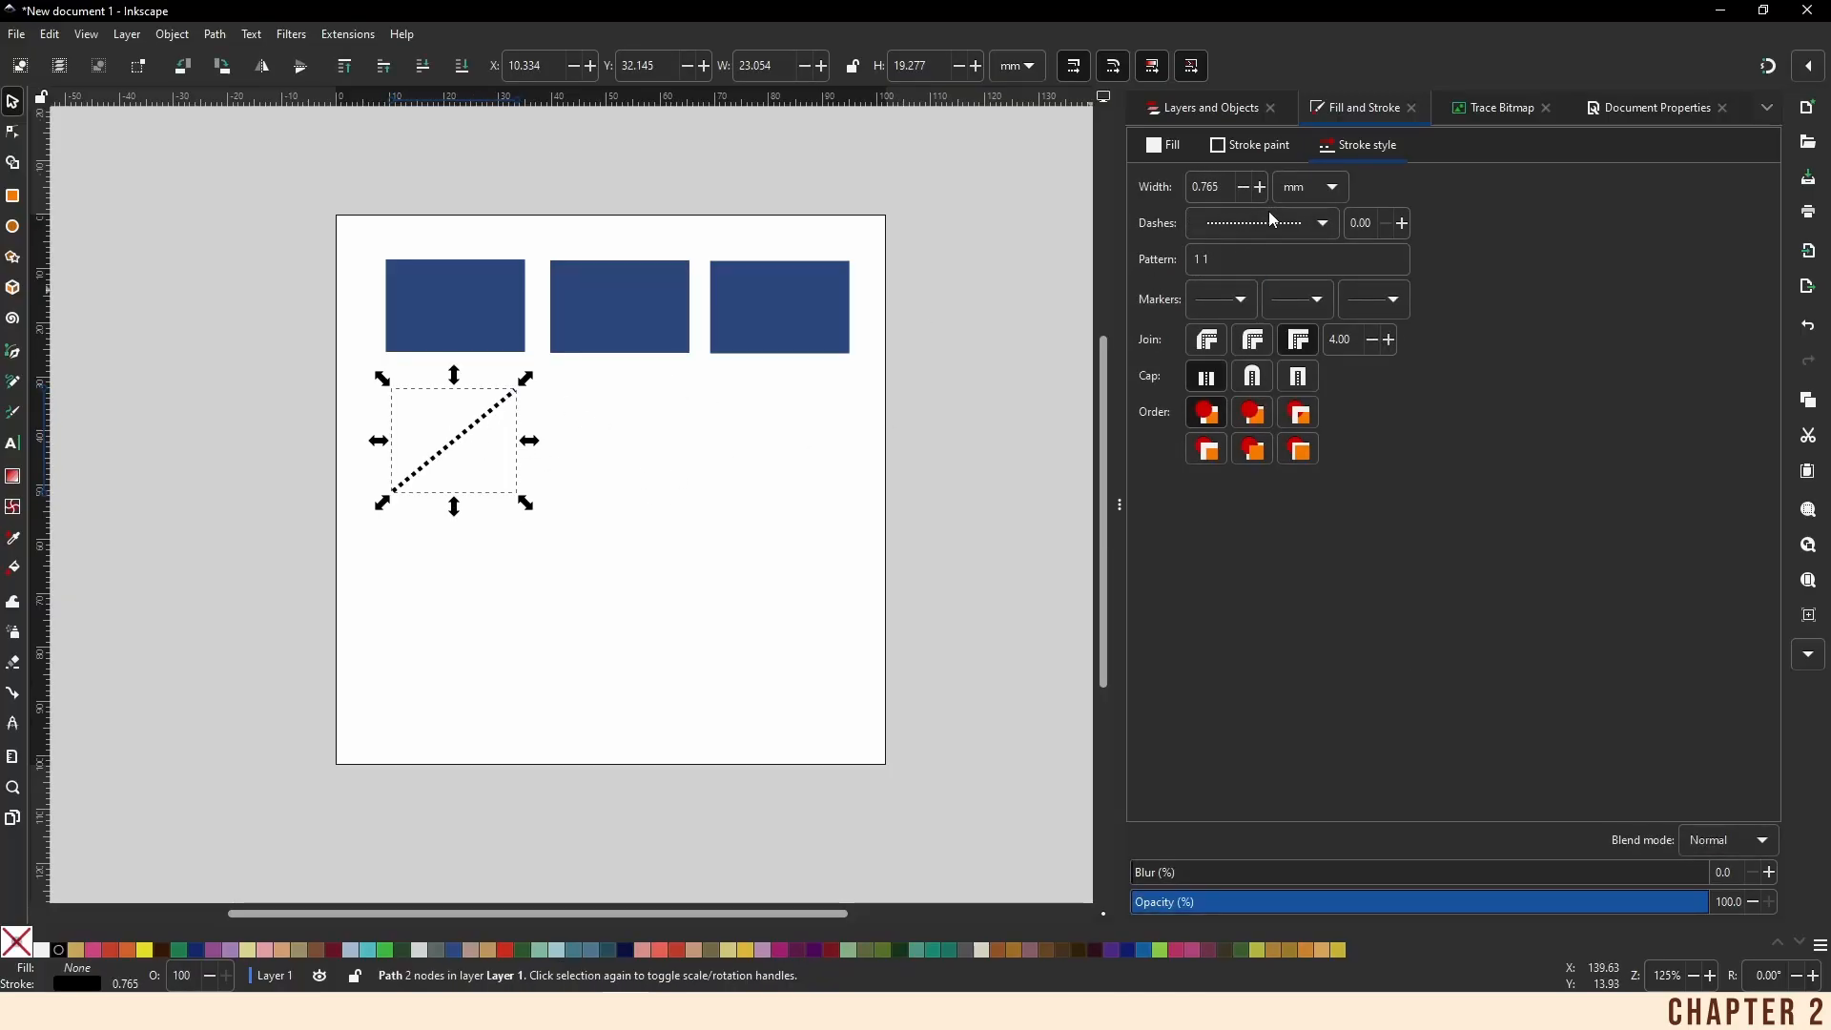
Change the diagonal line's dash pattern back to a solid line
left_click(1274, 223)
left_click(1259, 249)
left_click(613, 448)
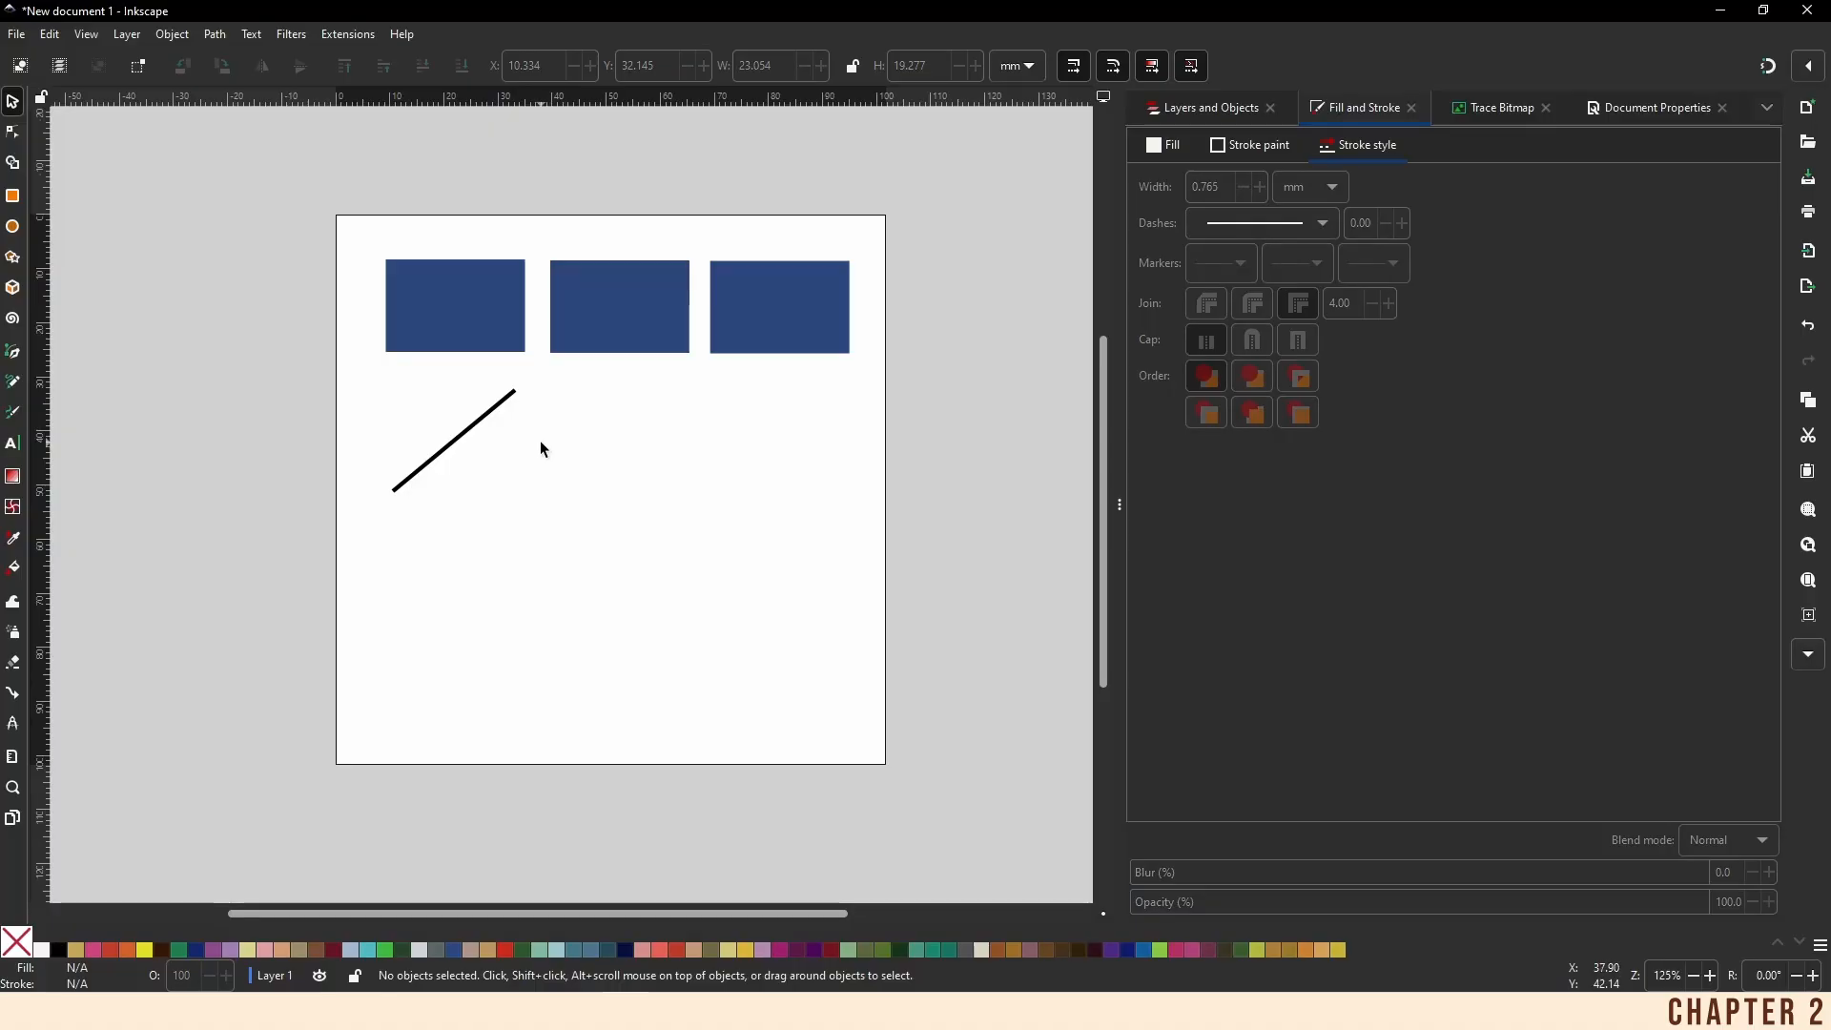
left_click(492, 420)
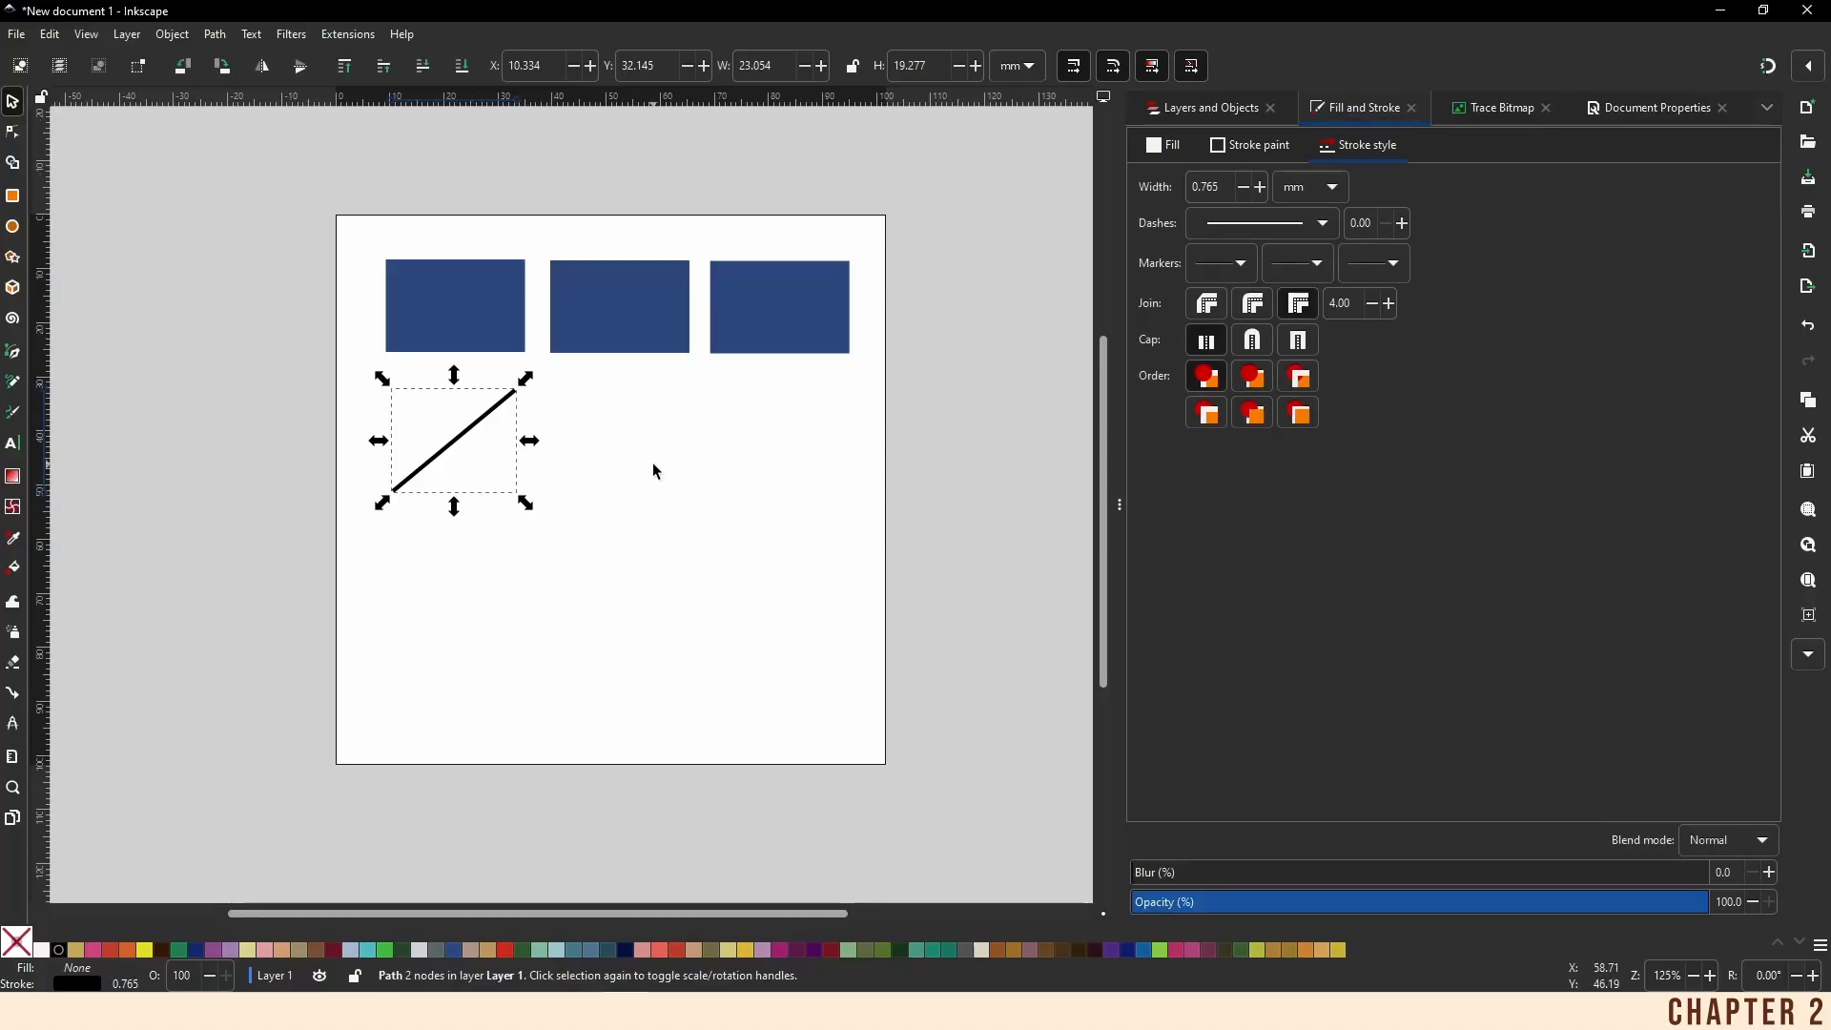
Move the solid diagonal line to about X 19.7 mm, Y 31.8 mm below the rectangles
left_click(652, 463)
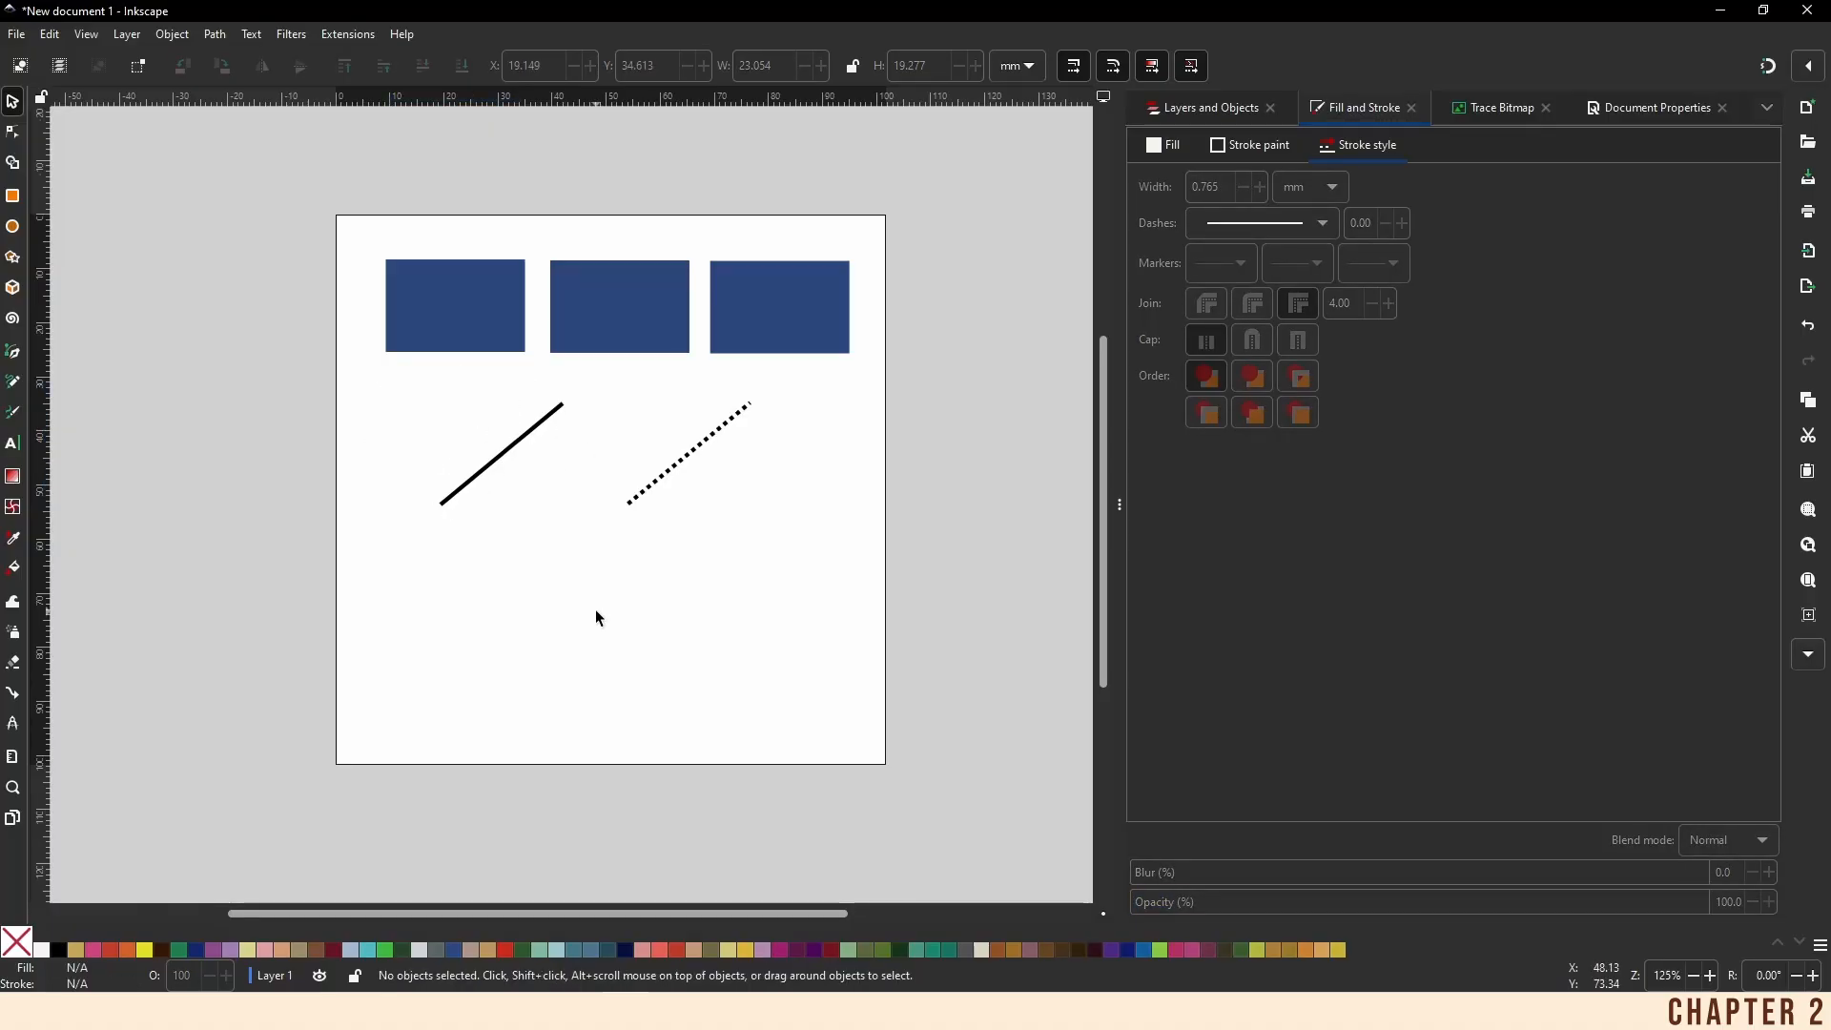
left_click_drag(595, 618, 765, 386)
left_click(708, 620)
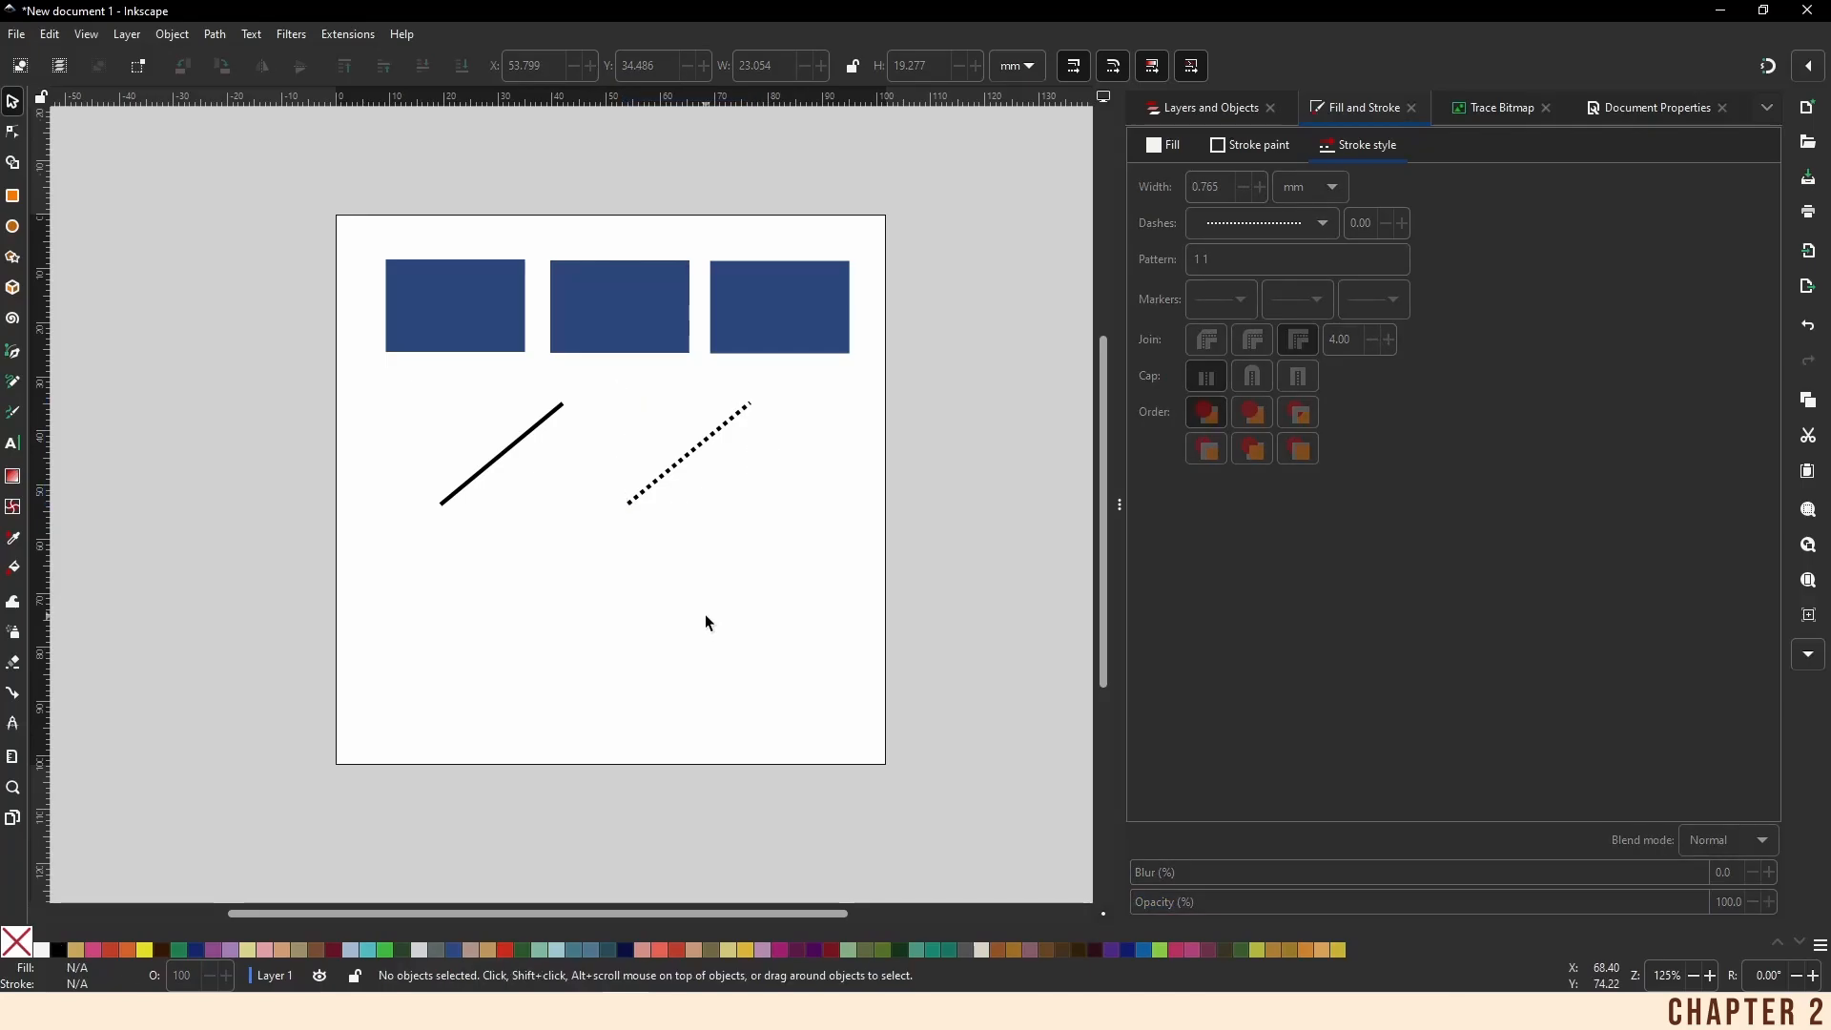
left_click(507, 450)
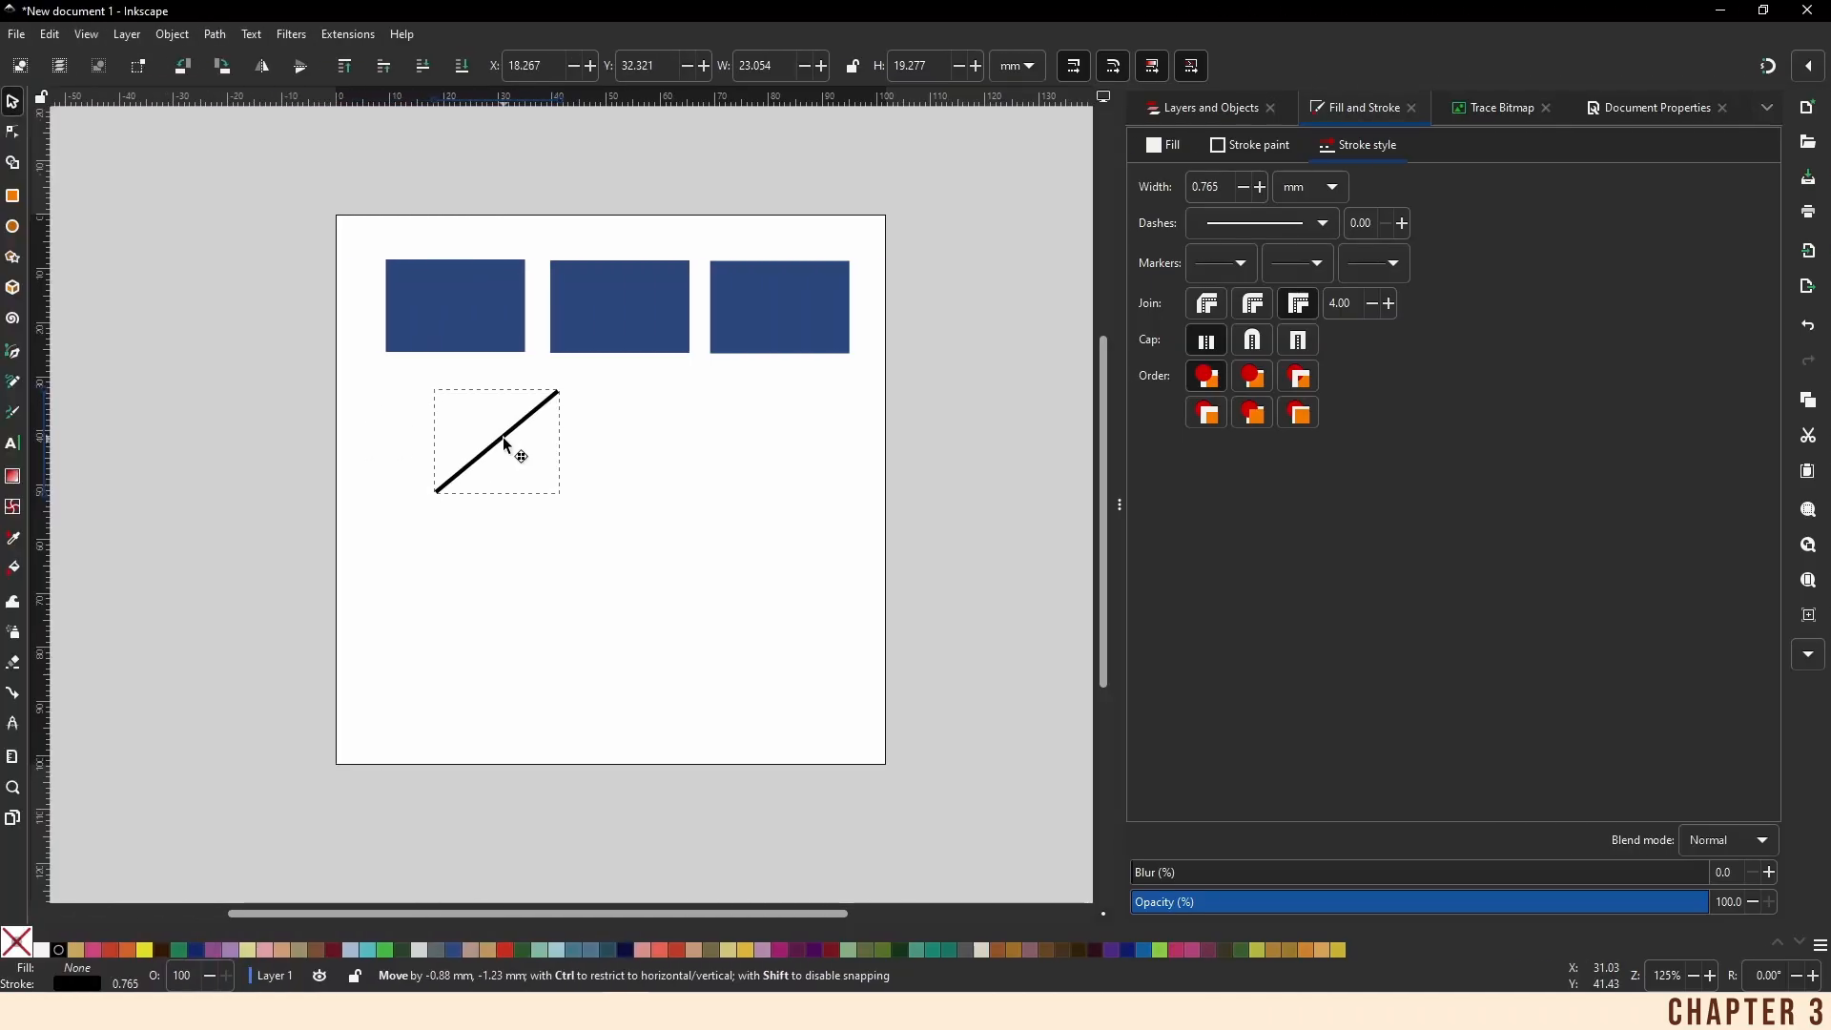
left_click_drag(501, 437, 511, 436)
left_click(716, 591)
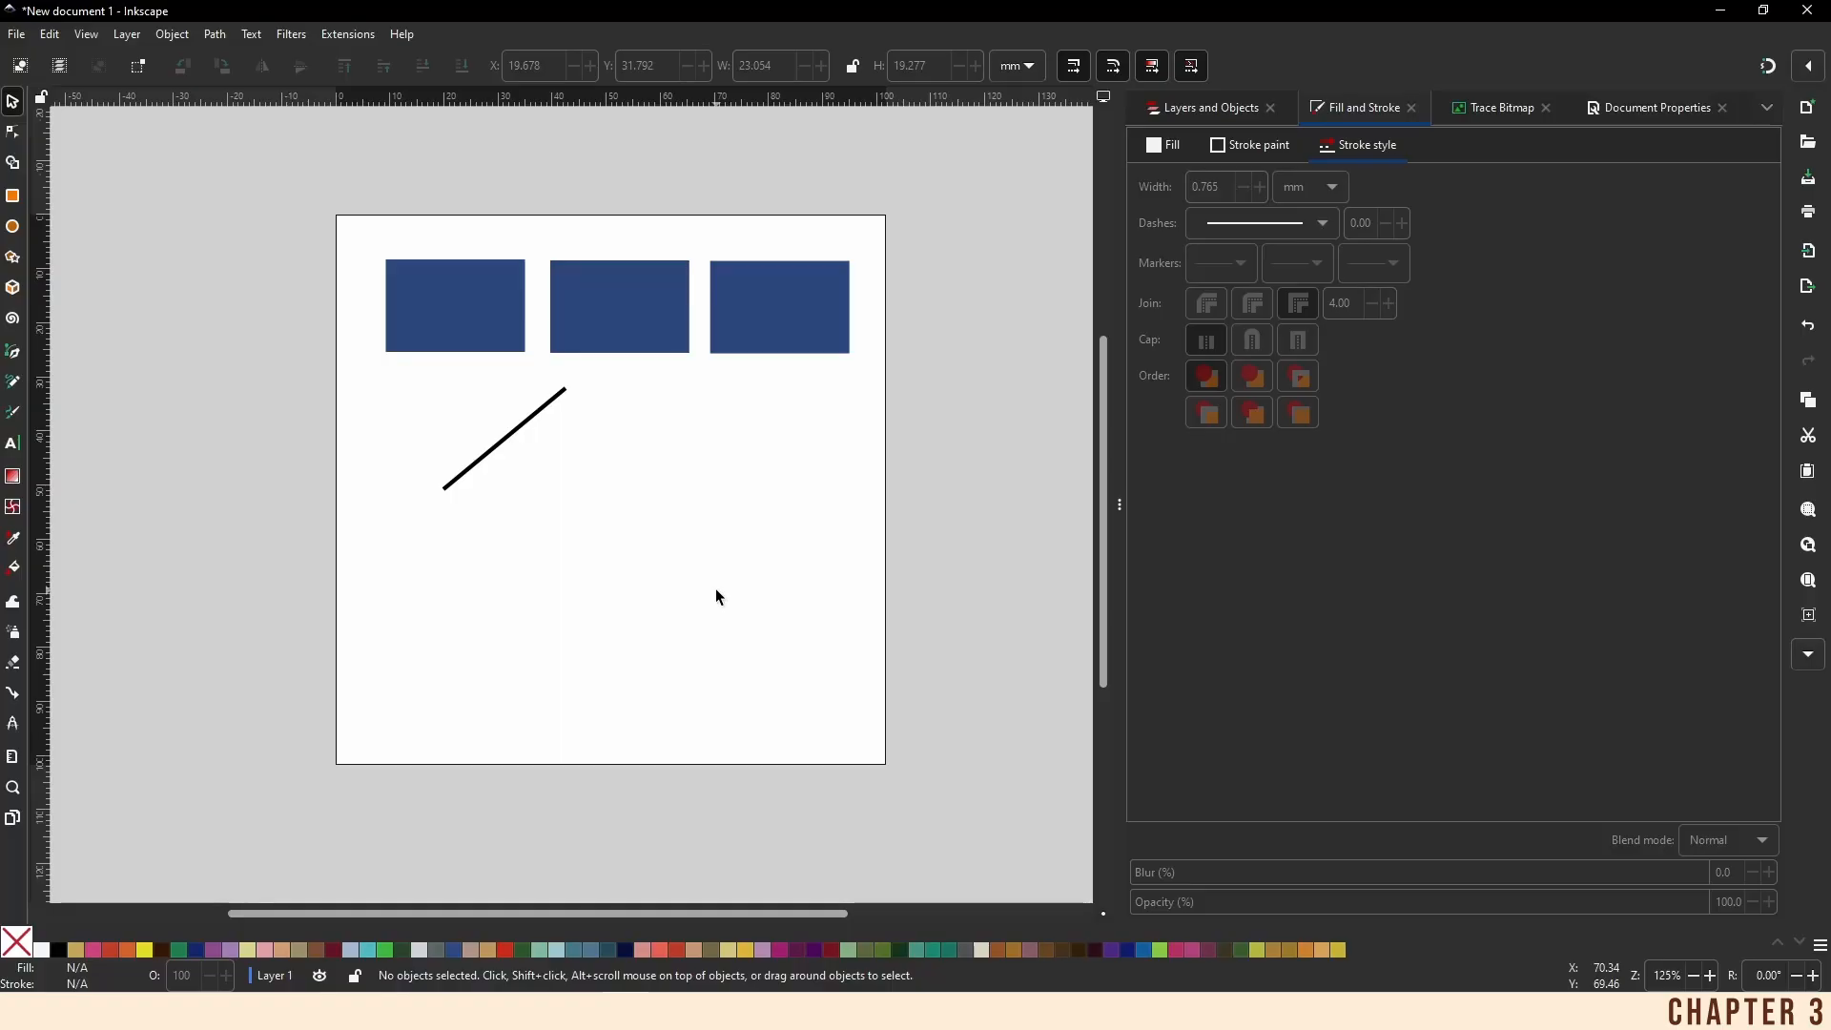
Copy the diagonal line and place the copy to its right at about X 56.1 mm, Y 32.7 mm
left_click(513, 429)
key("ctrl+c")
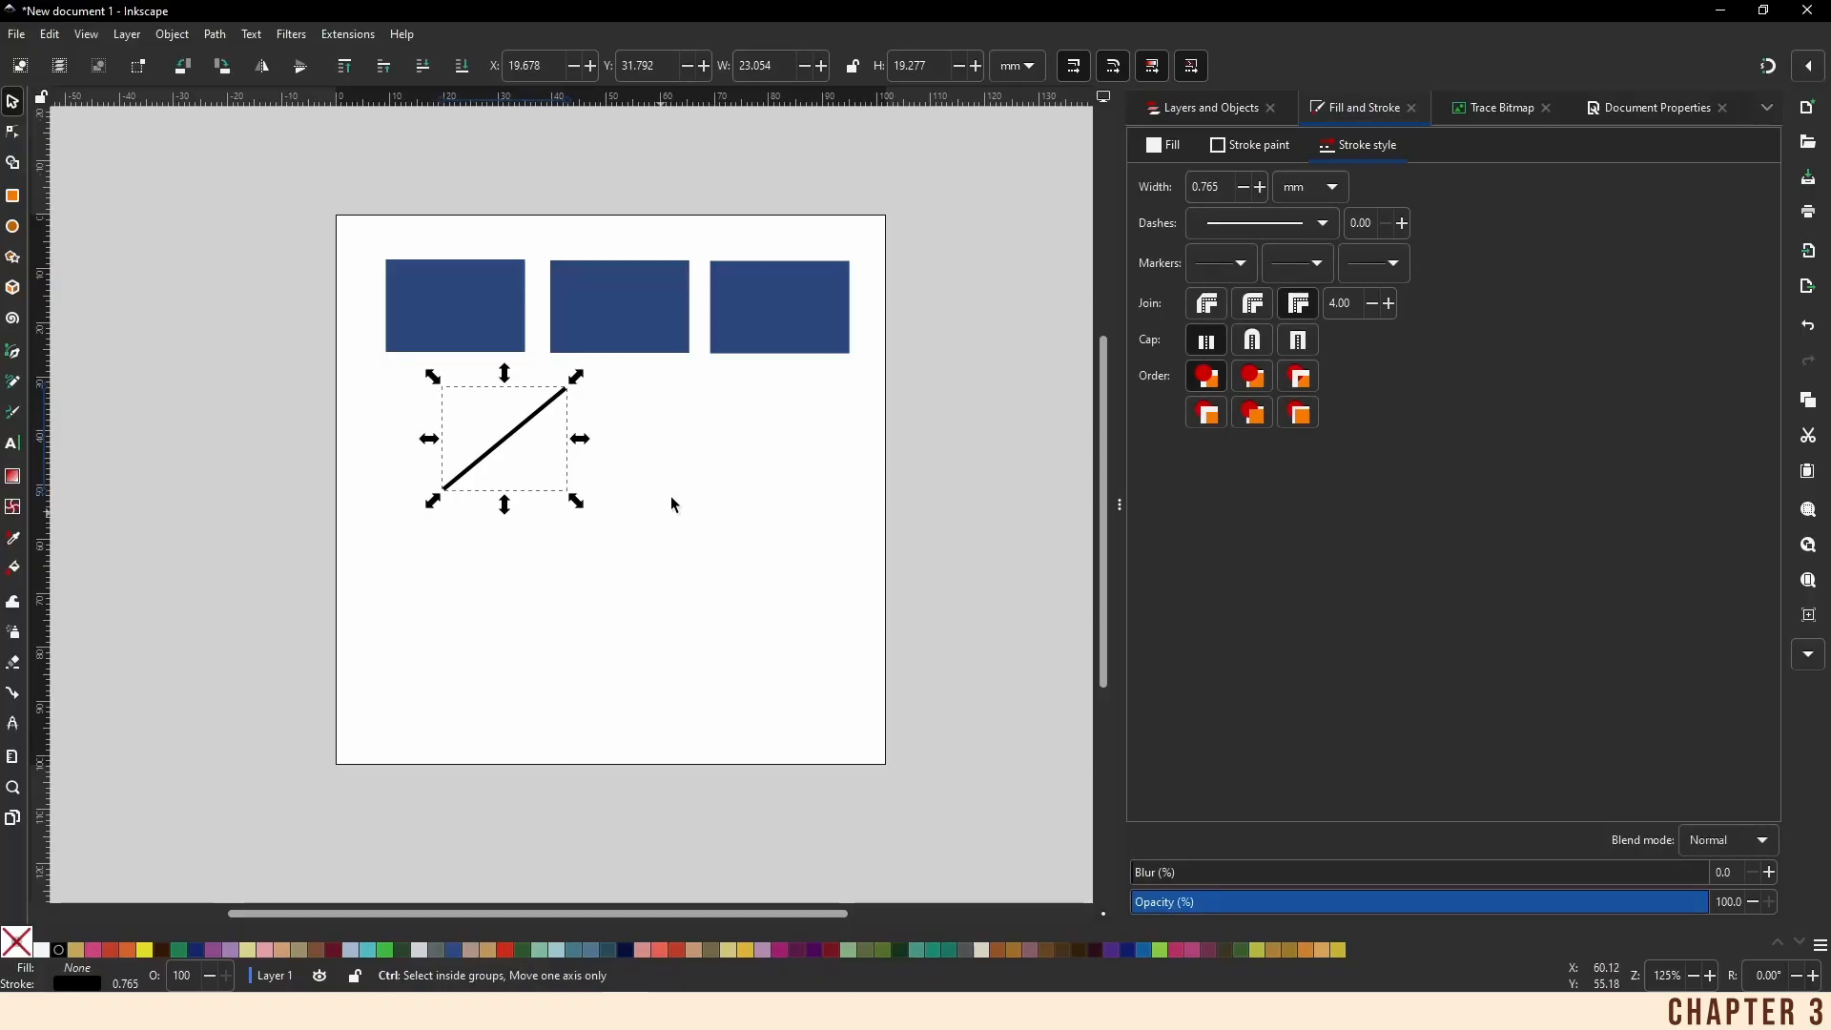
left_click(725, 478)
key("ctrl+v")
left_click_drag(726, 458, 703, 431)
left_click(702, 458)
left_click(695, 459)
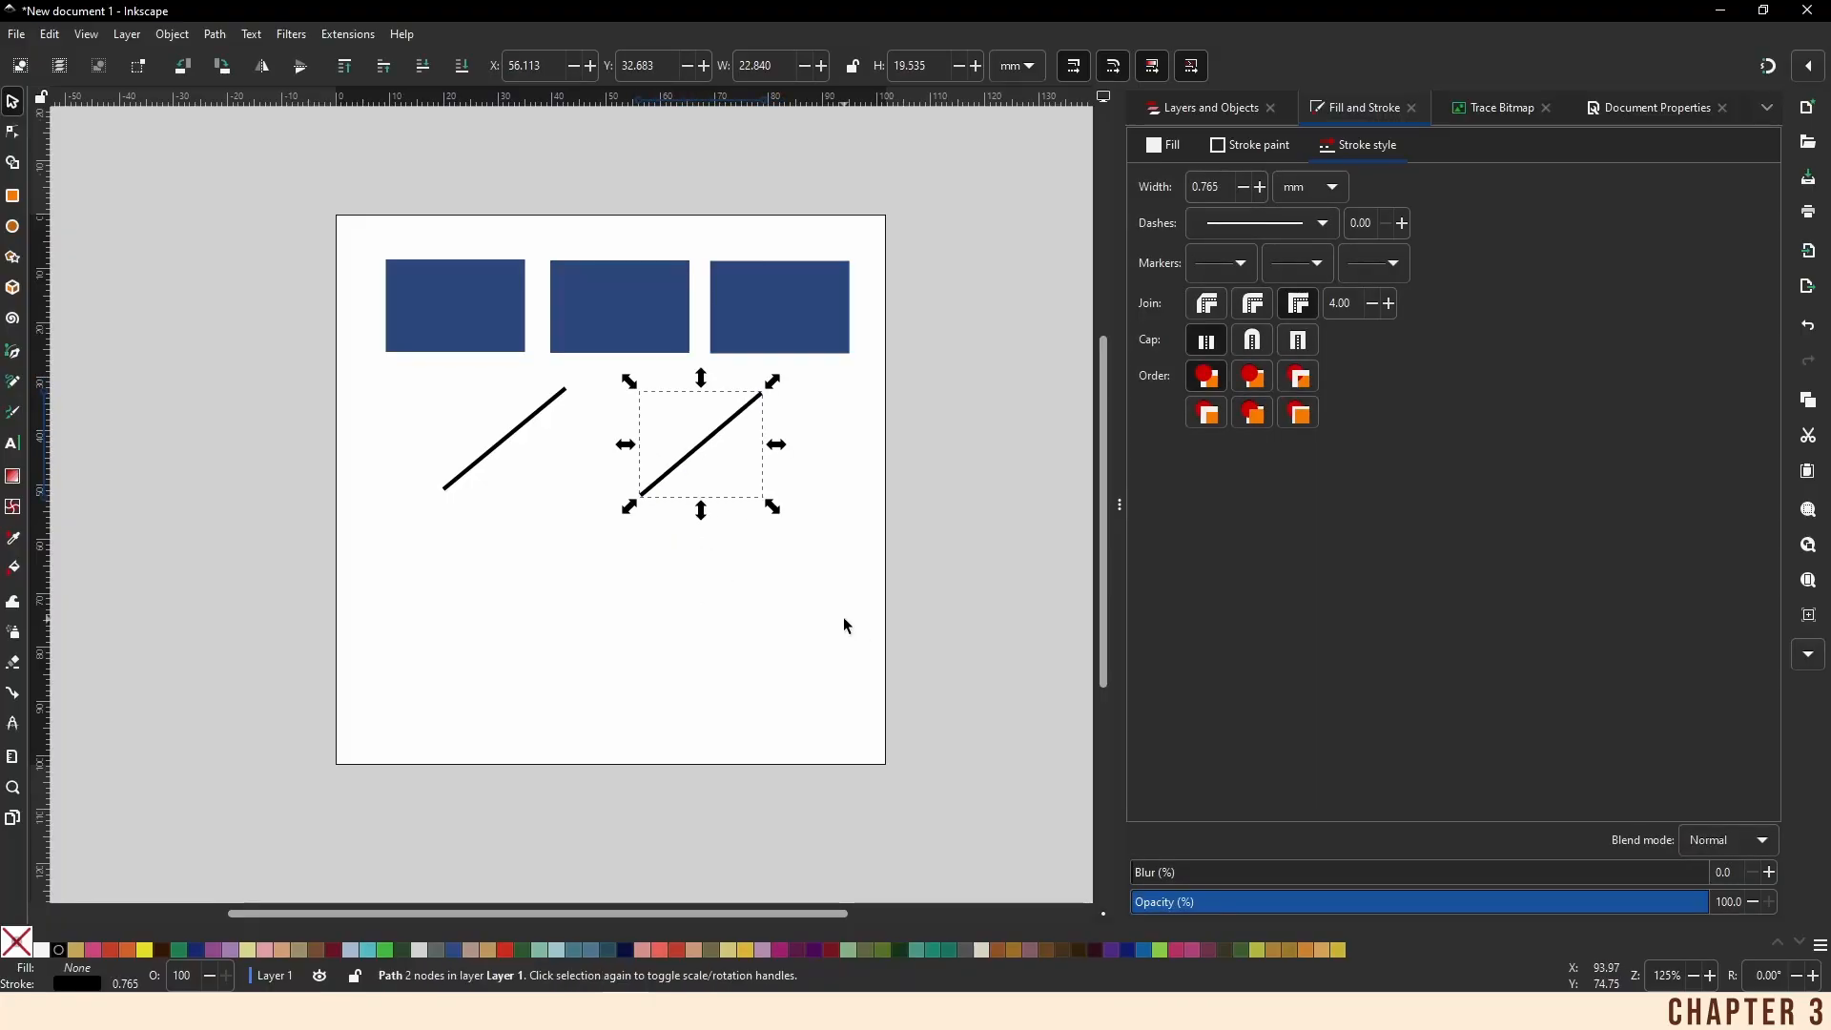
Set the right-hand line's bean stitch number of repeats to 1 in the embroidery params and apply it
key("ctrl+shift+p")
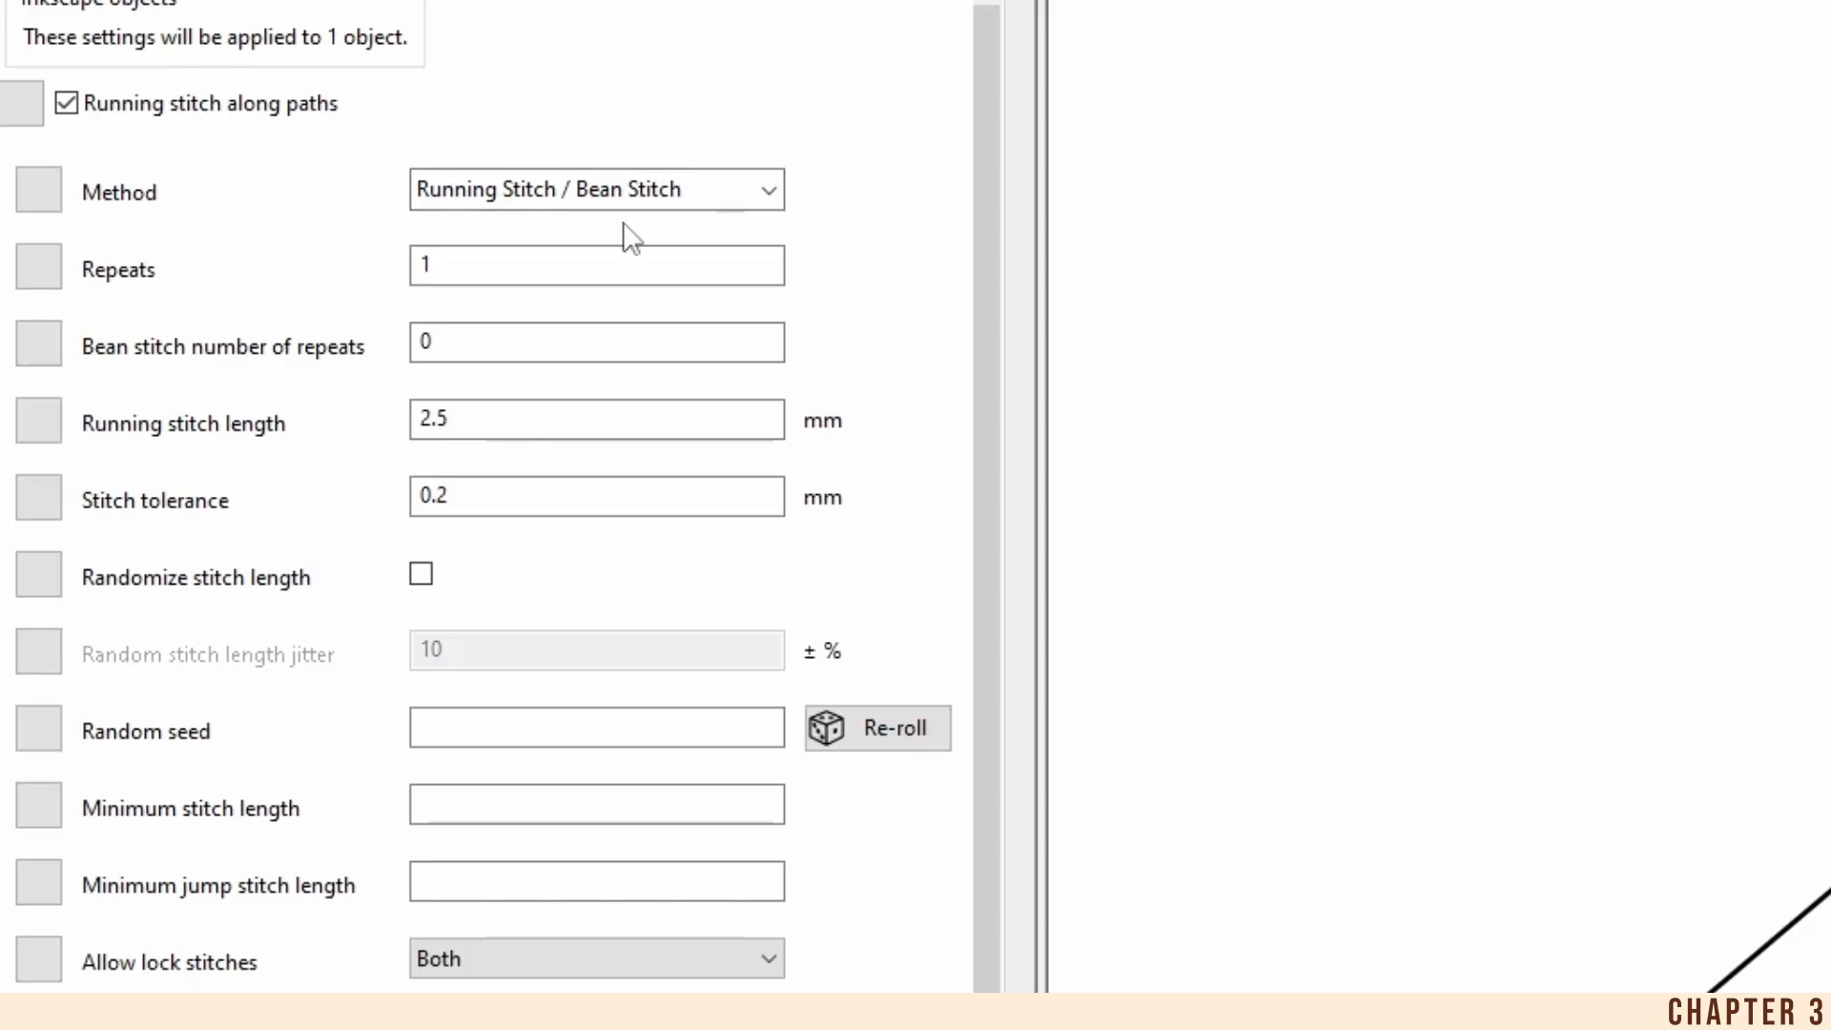
mouse_move(372, 351)
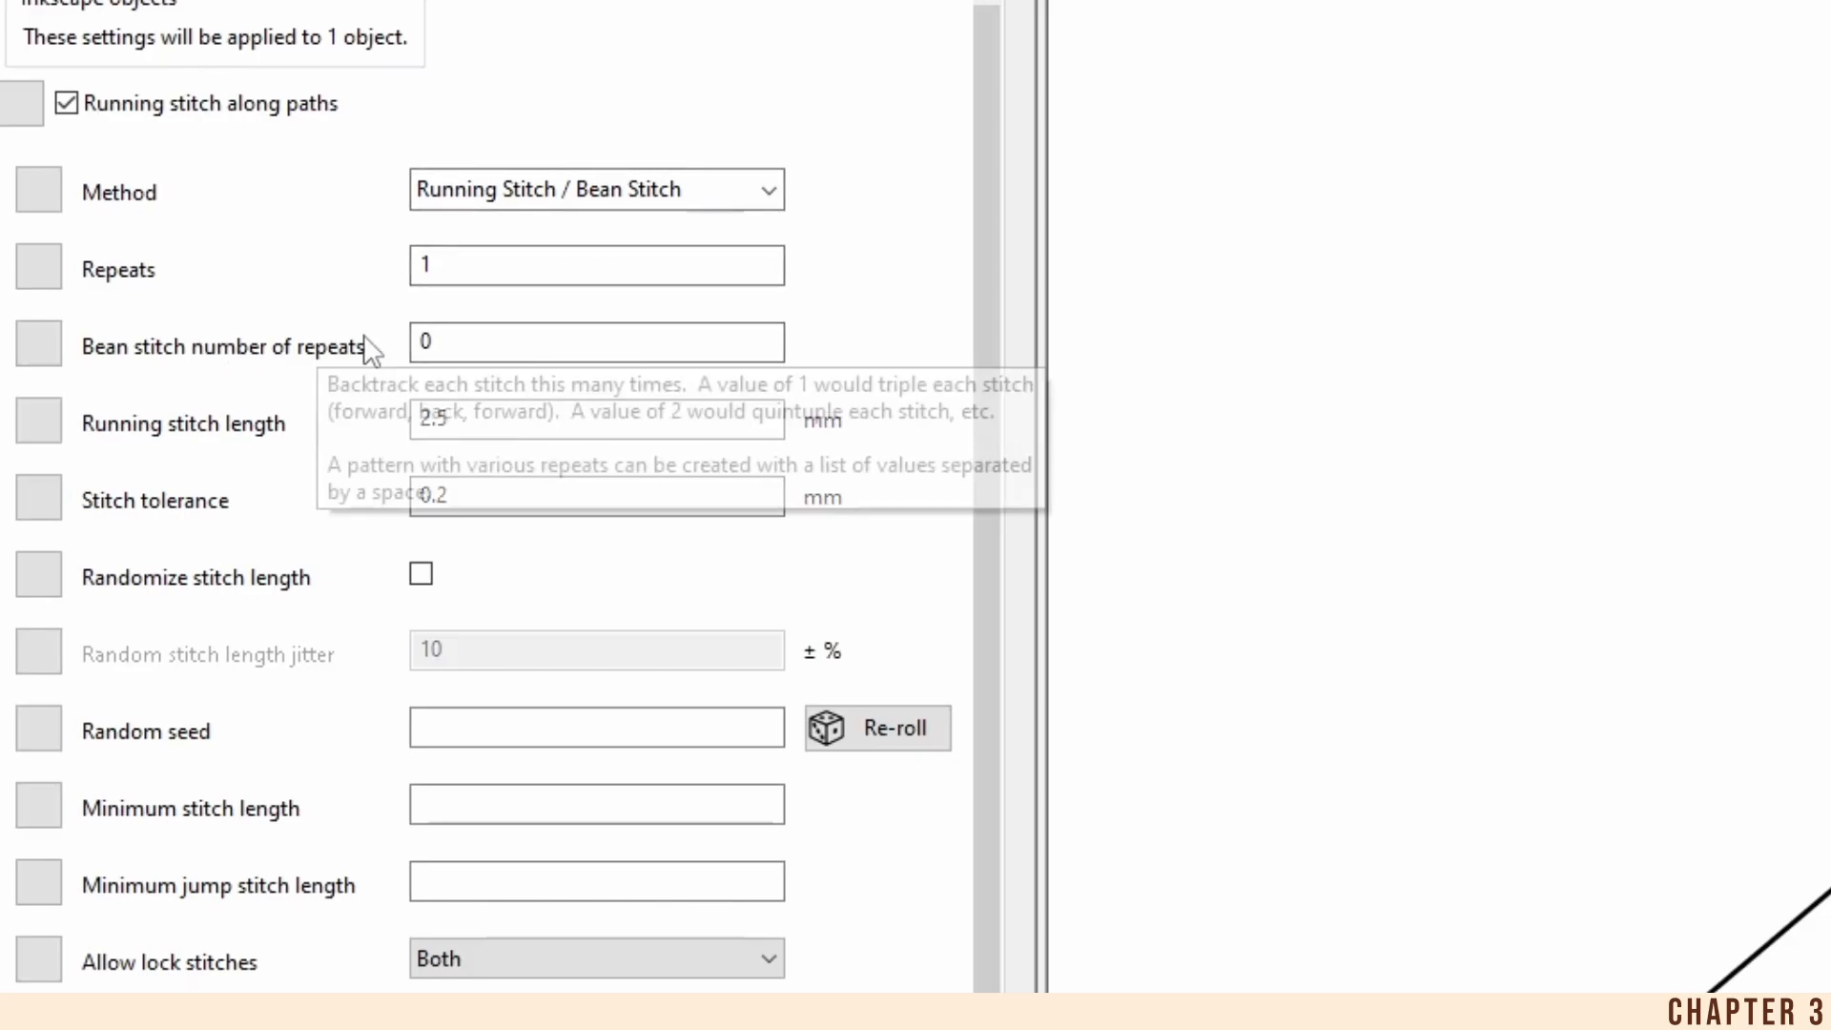
double_click(499, 343)
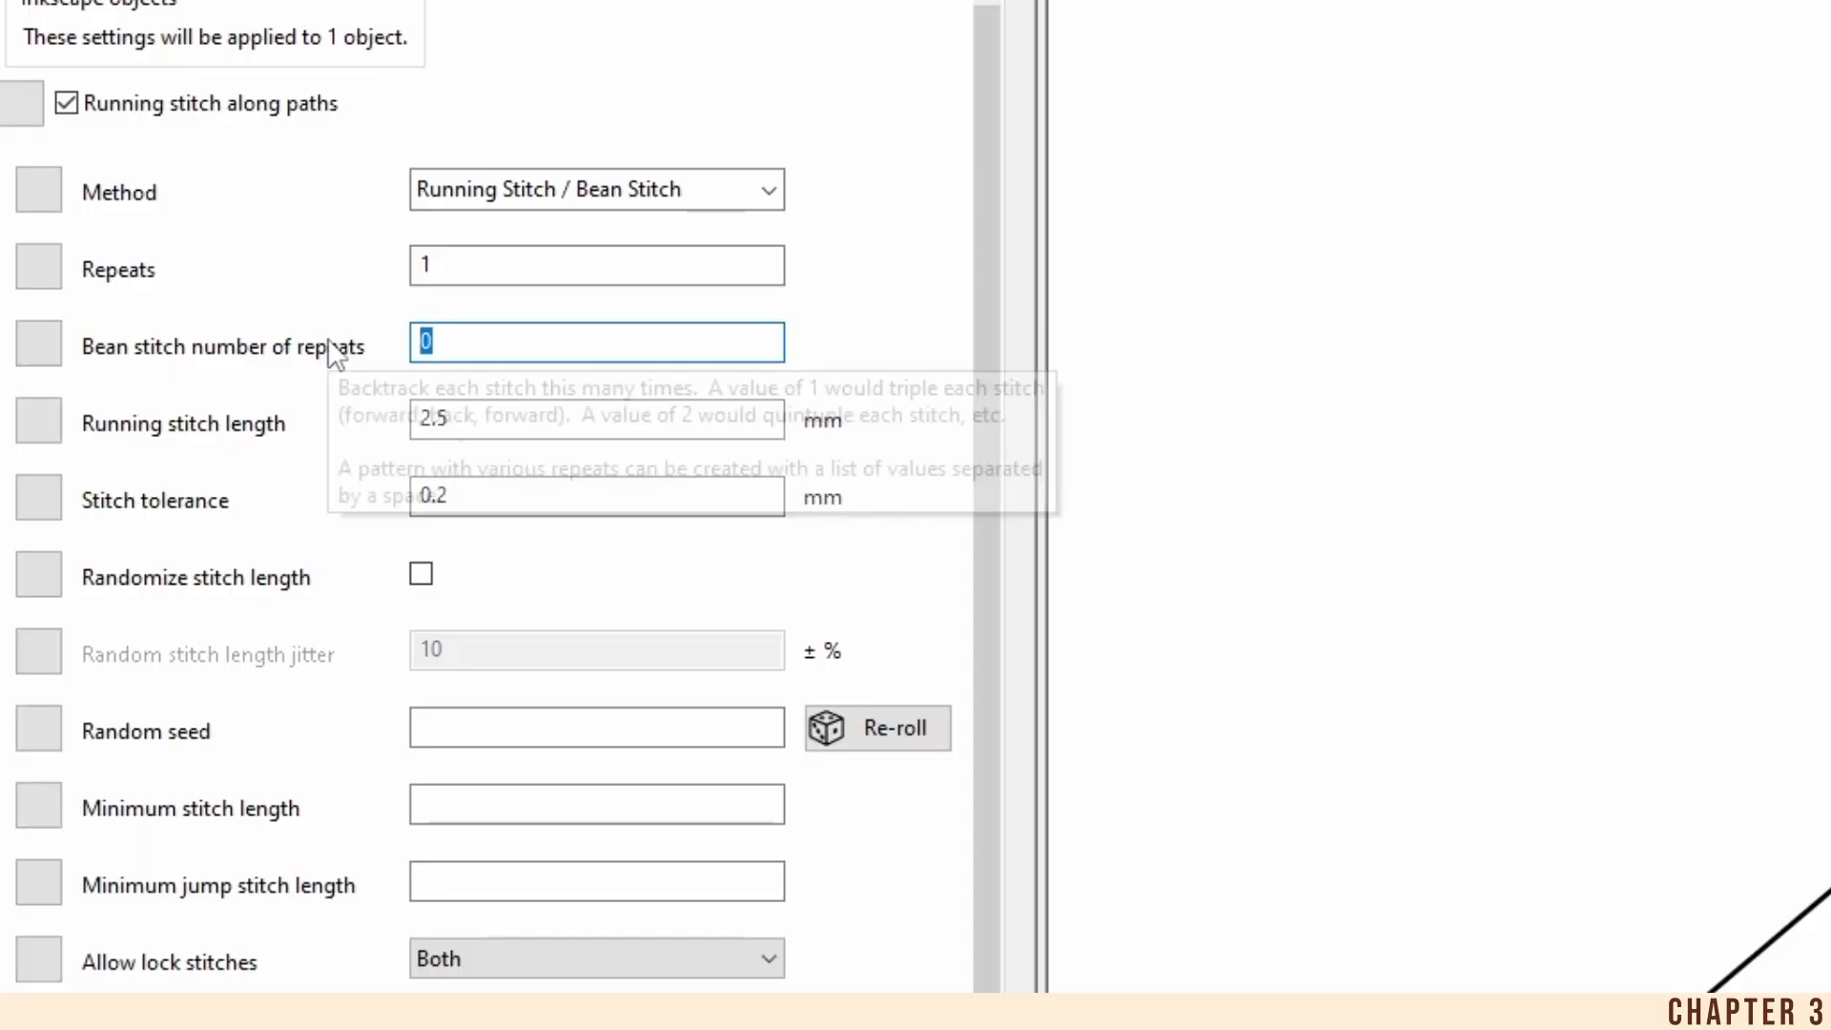
type("1")
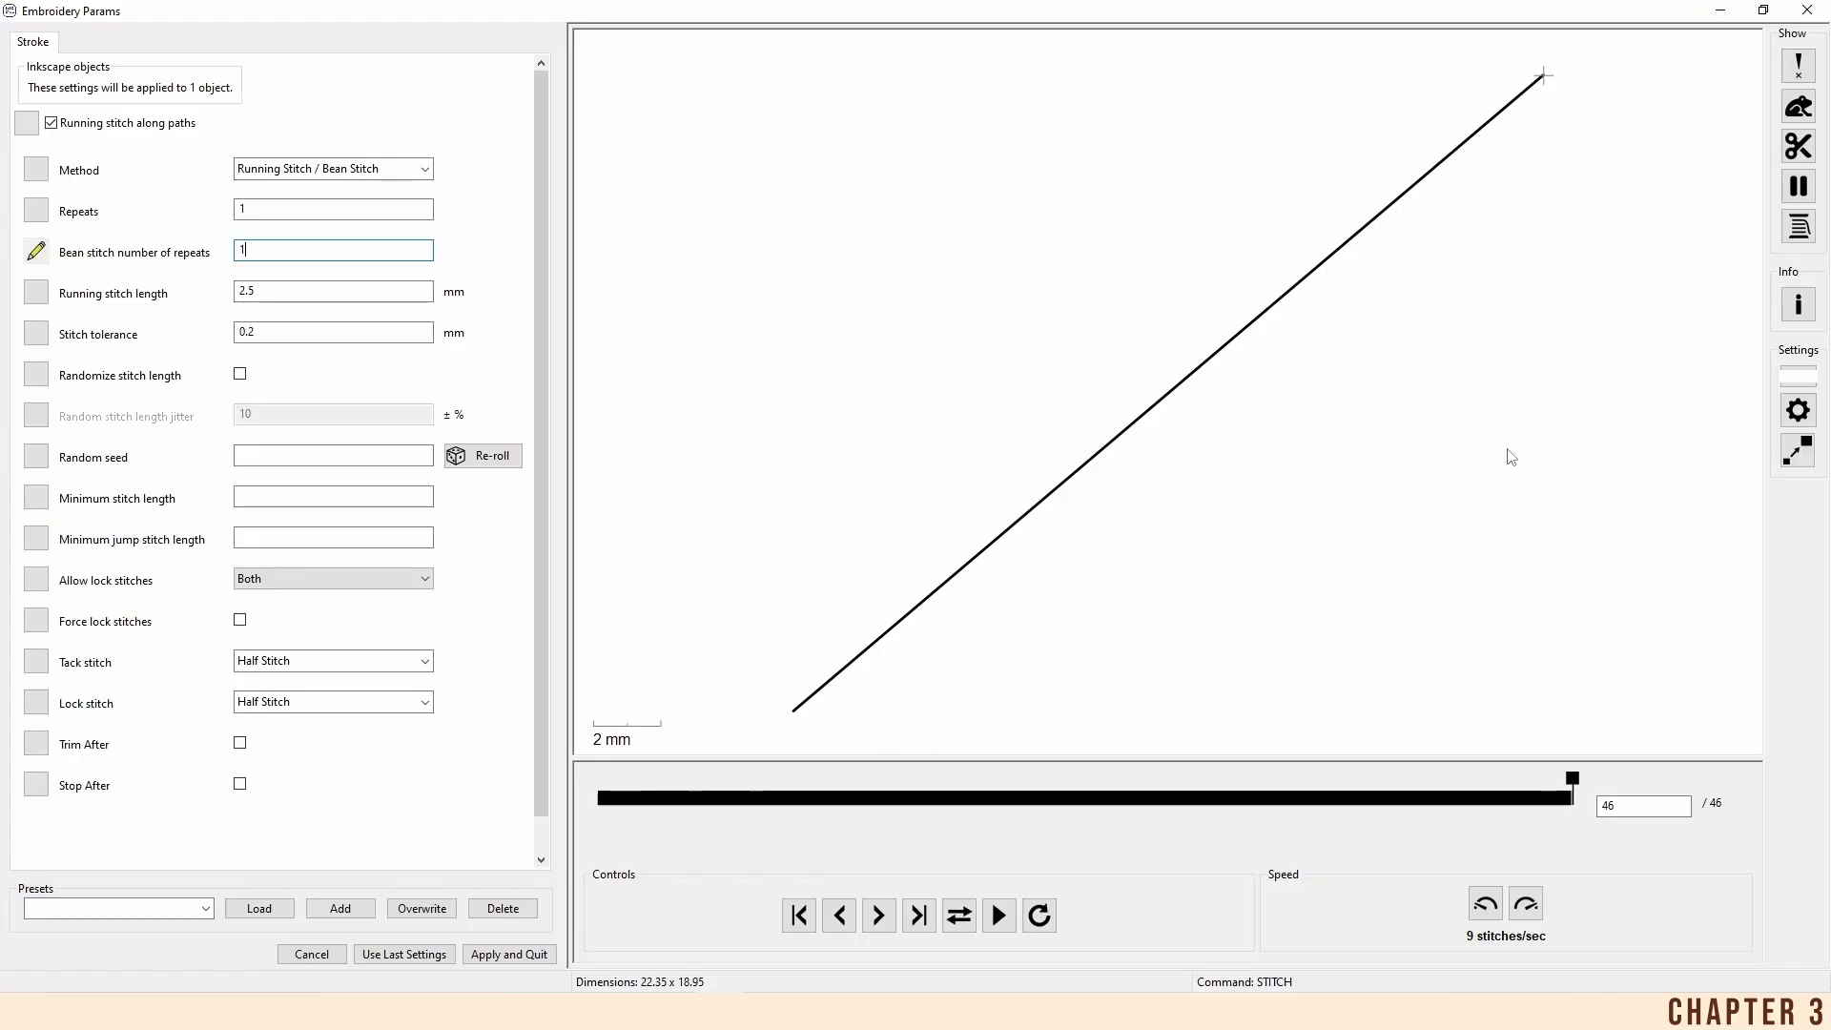
left_click(508, 954)
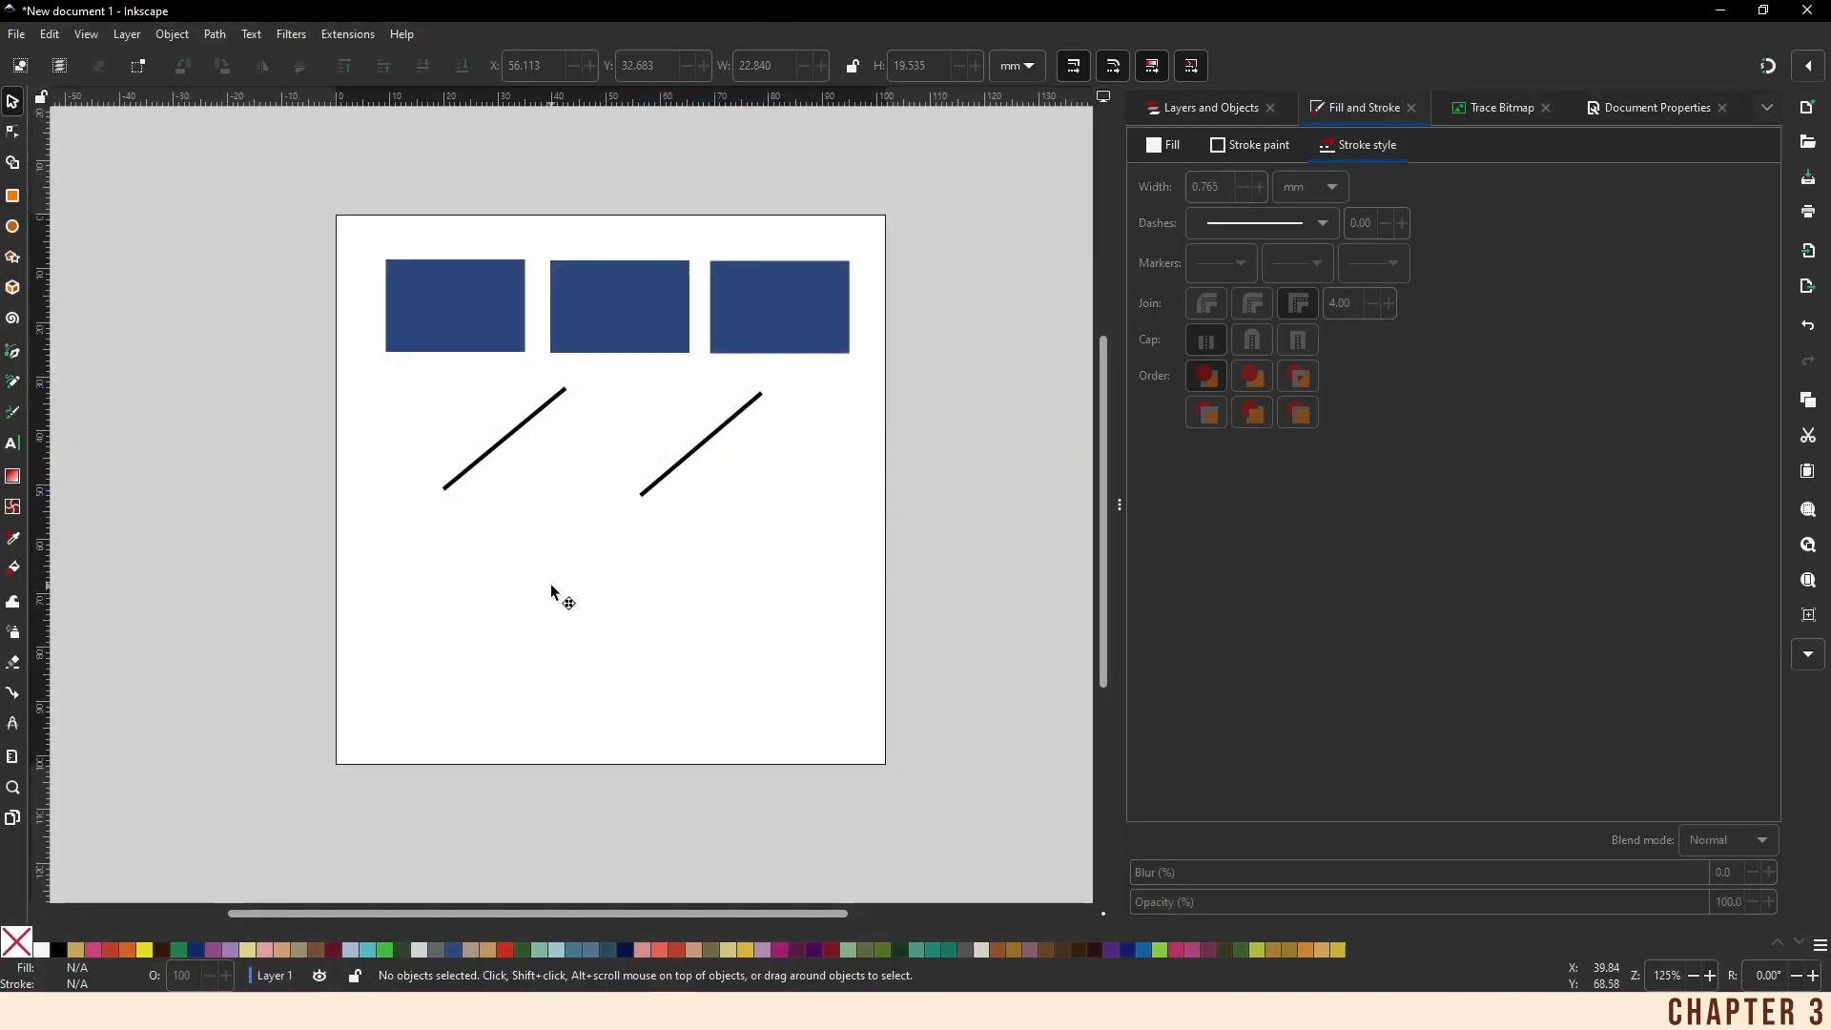
Move both diagonal lines up close beneath the rectangles, with the right-hand one at about X 40.4 mm, Y 27.9 mm
left_click(509, 446)
left_click(704, 441)
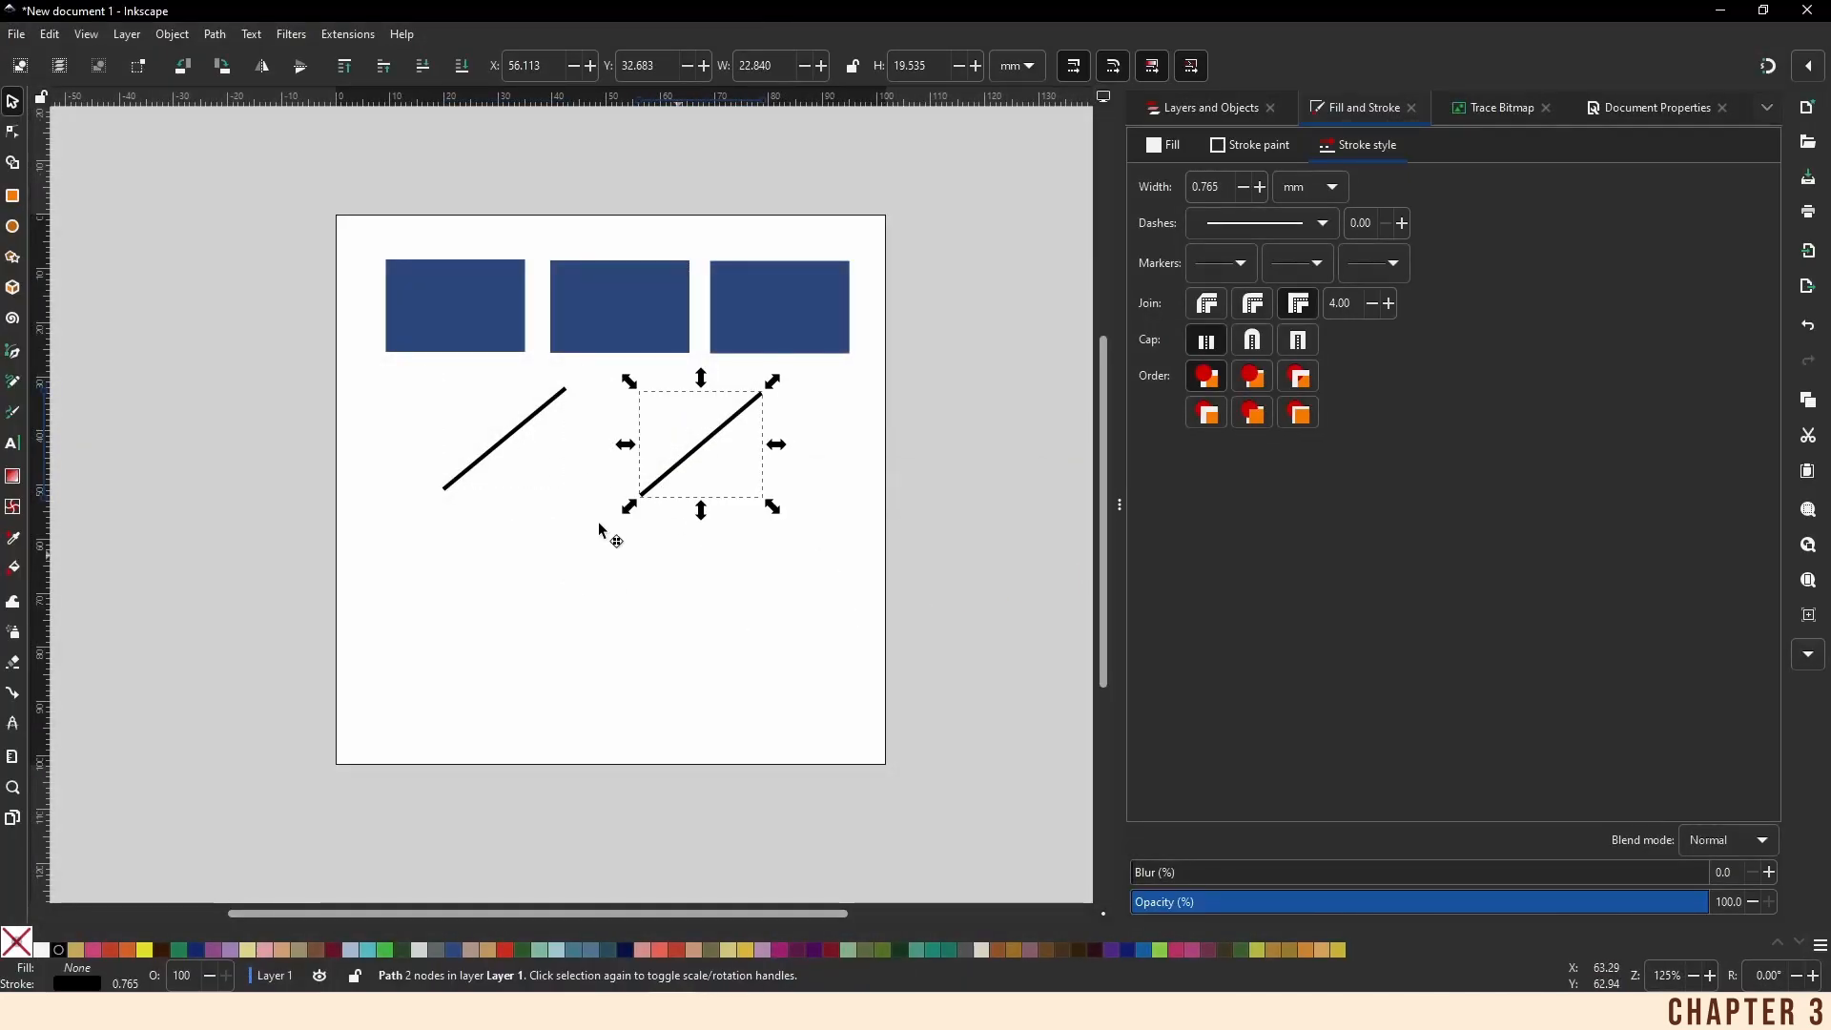
left_click(510, 434)
left_click_drag(678, 464, 626, 454)
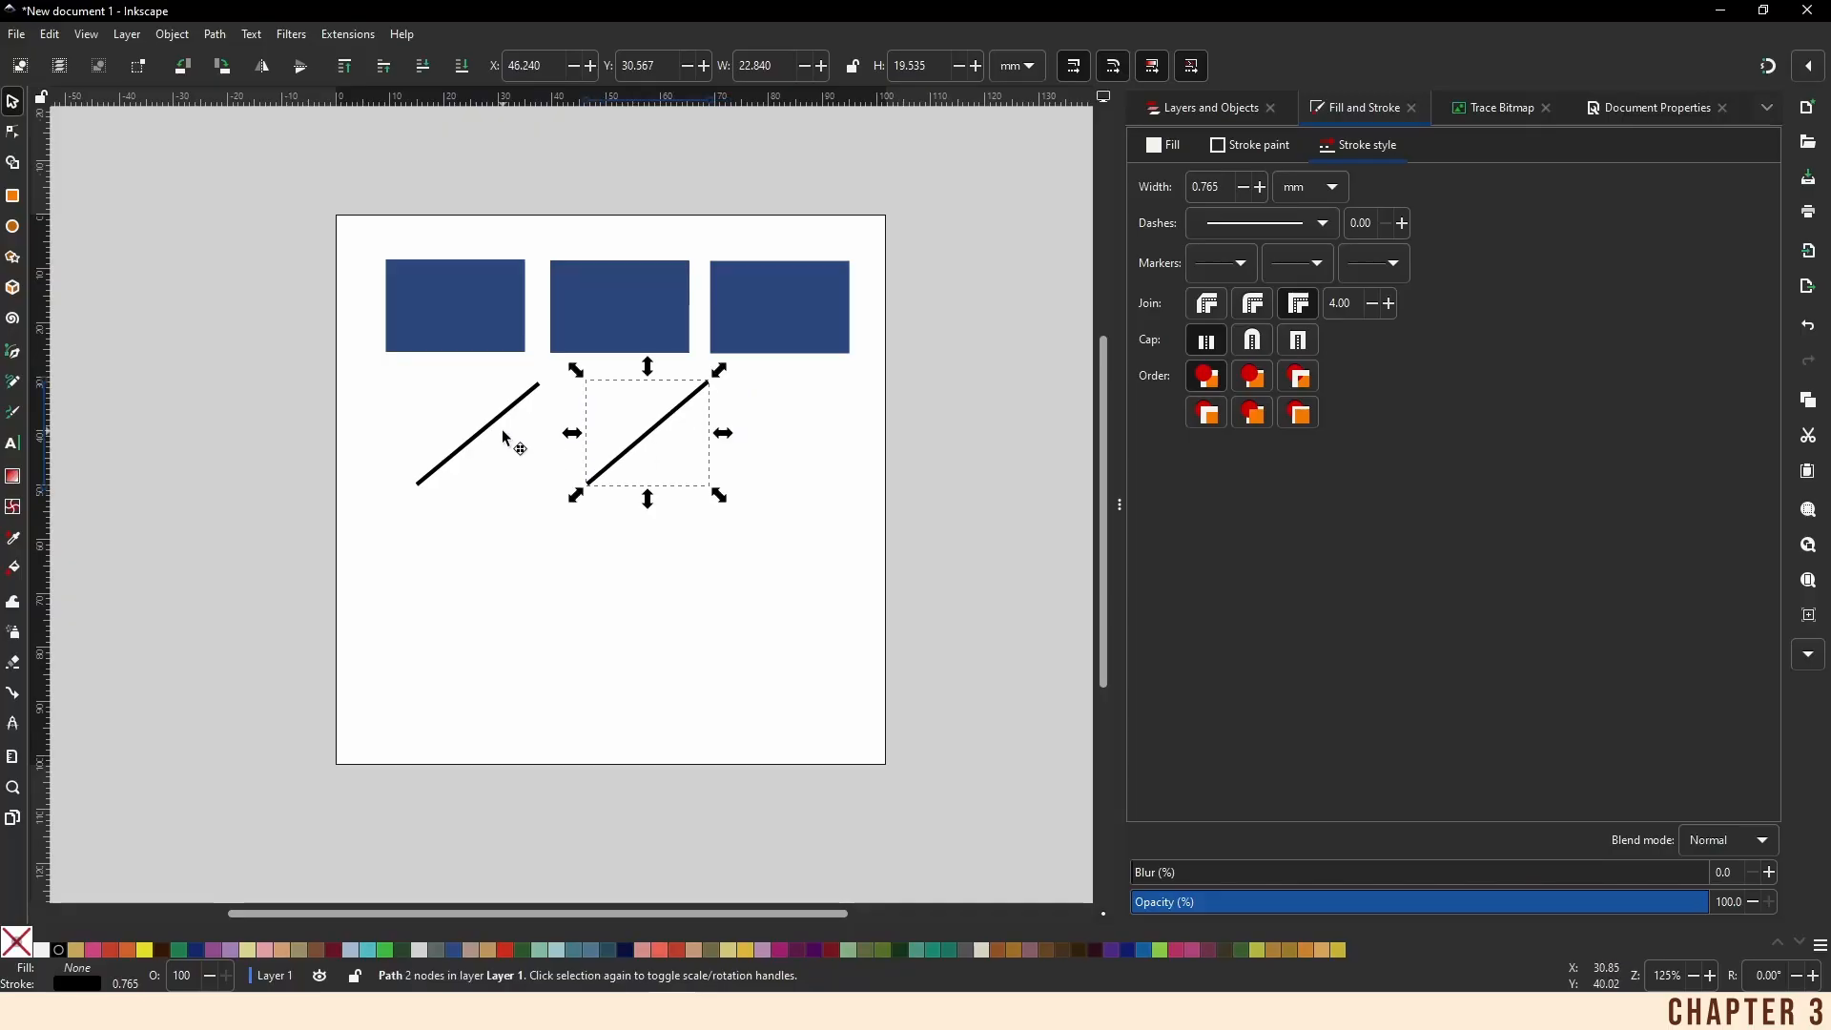
left_click_drag(508, 434, 526, 405)
left_click_drag(649, 429, 617, 416)
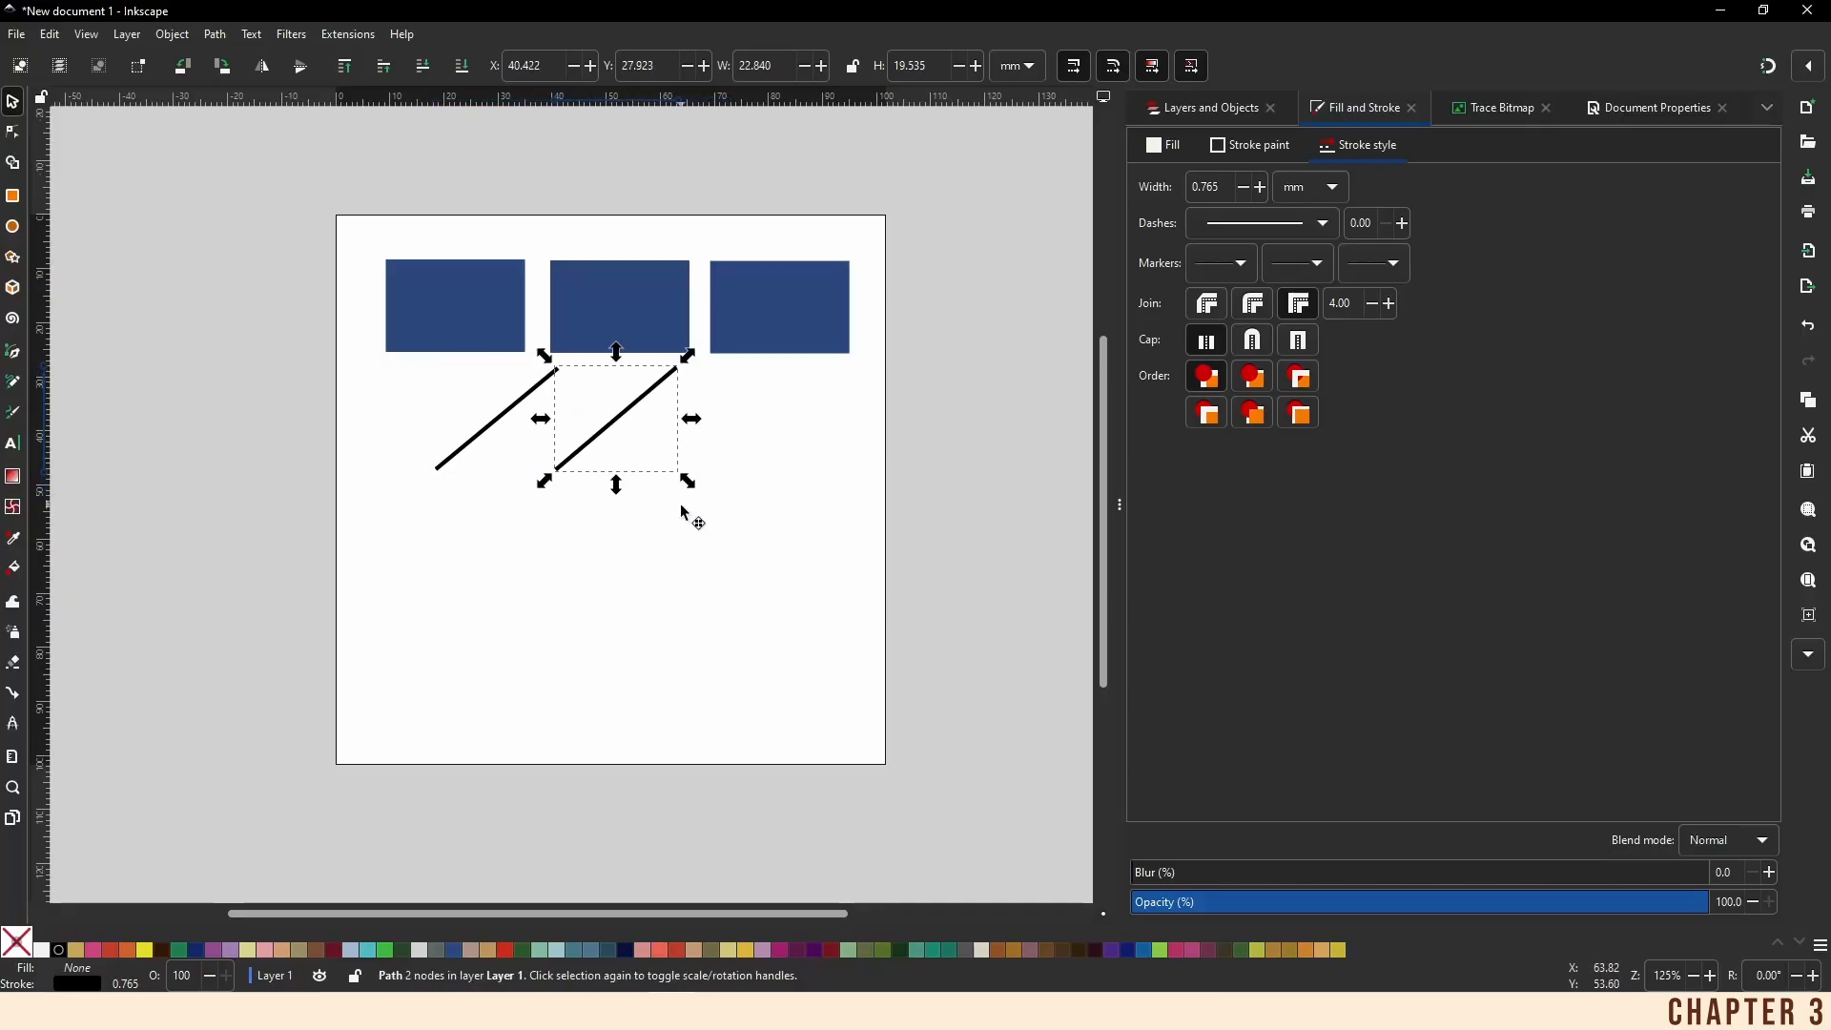
left_click(685, 523)
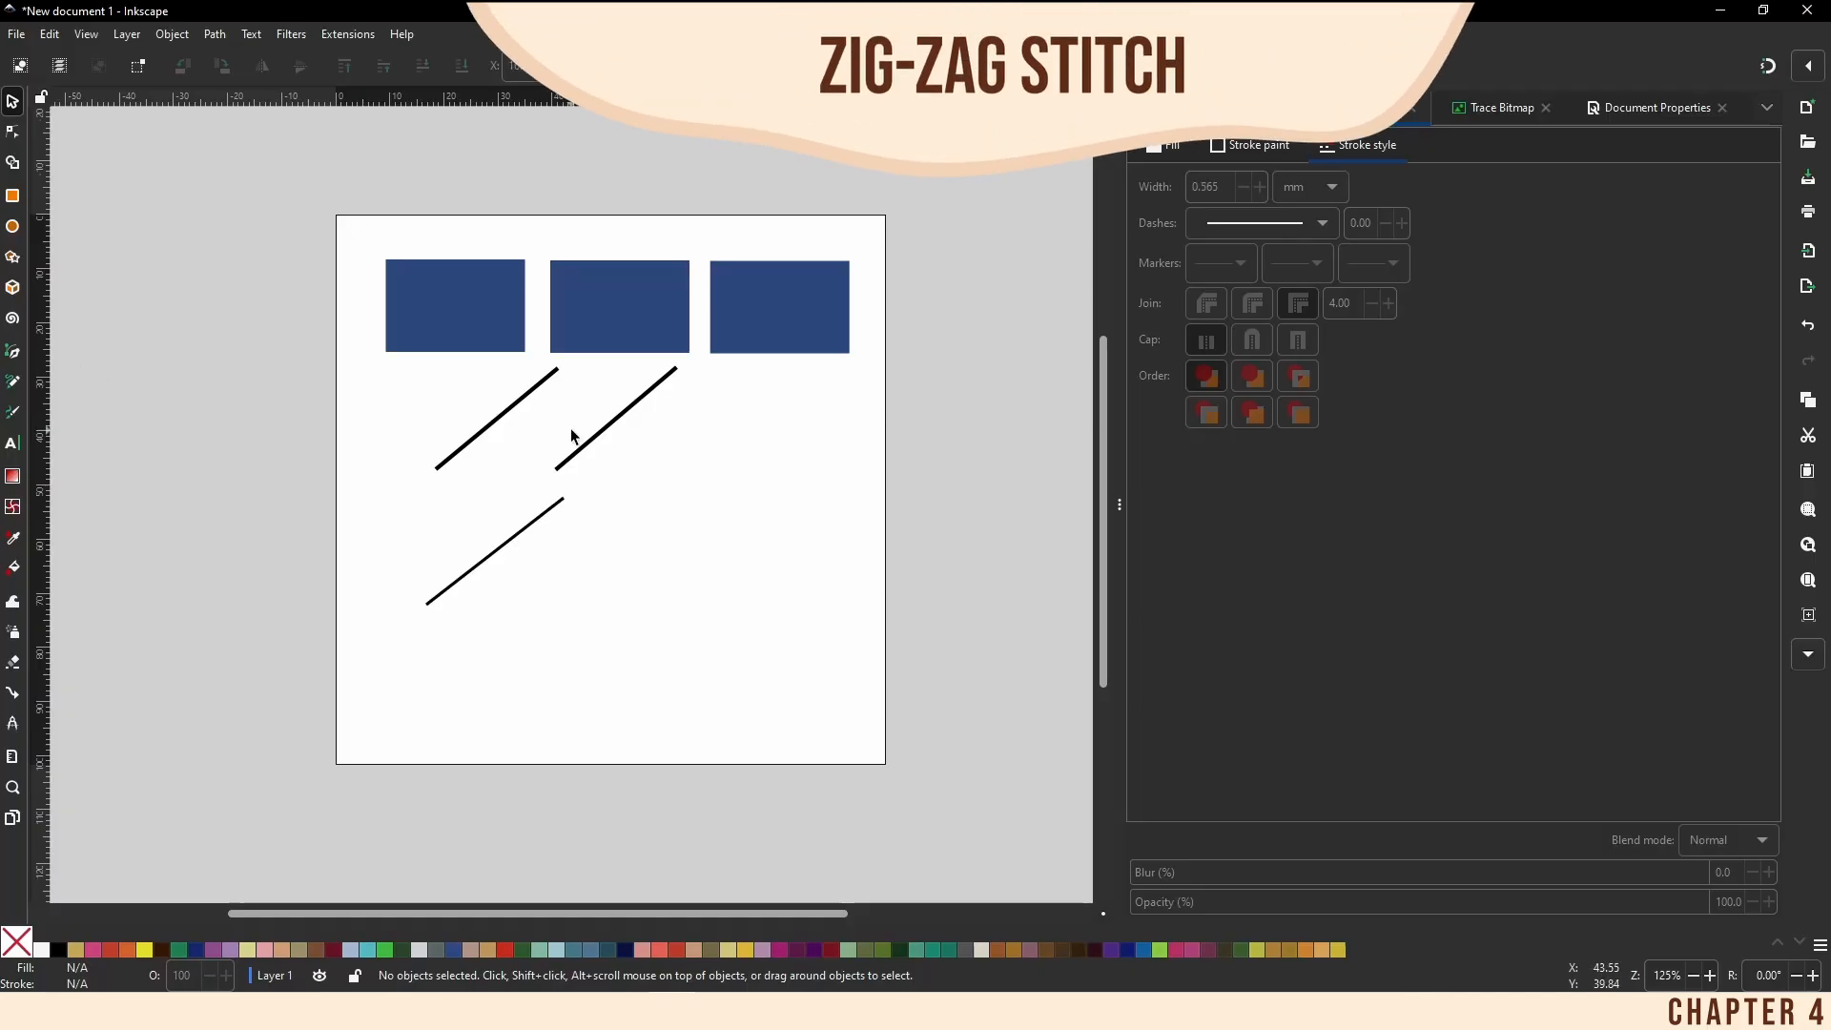
Move the thin lower diagonal line to about X 13.8 mm, Y 50.2 mm
left_click(518, 535)
left_click_drag(524, 539, 512, 533)
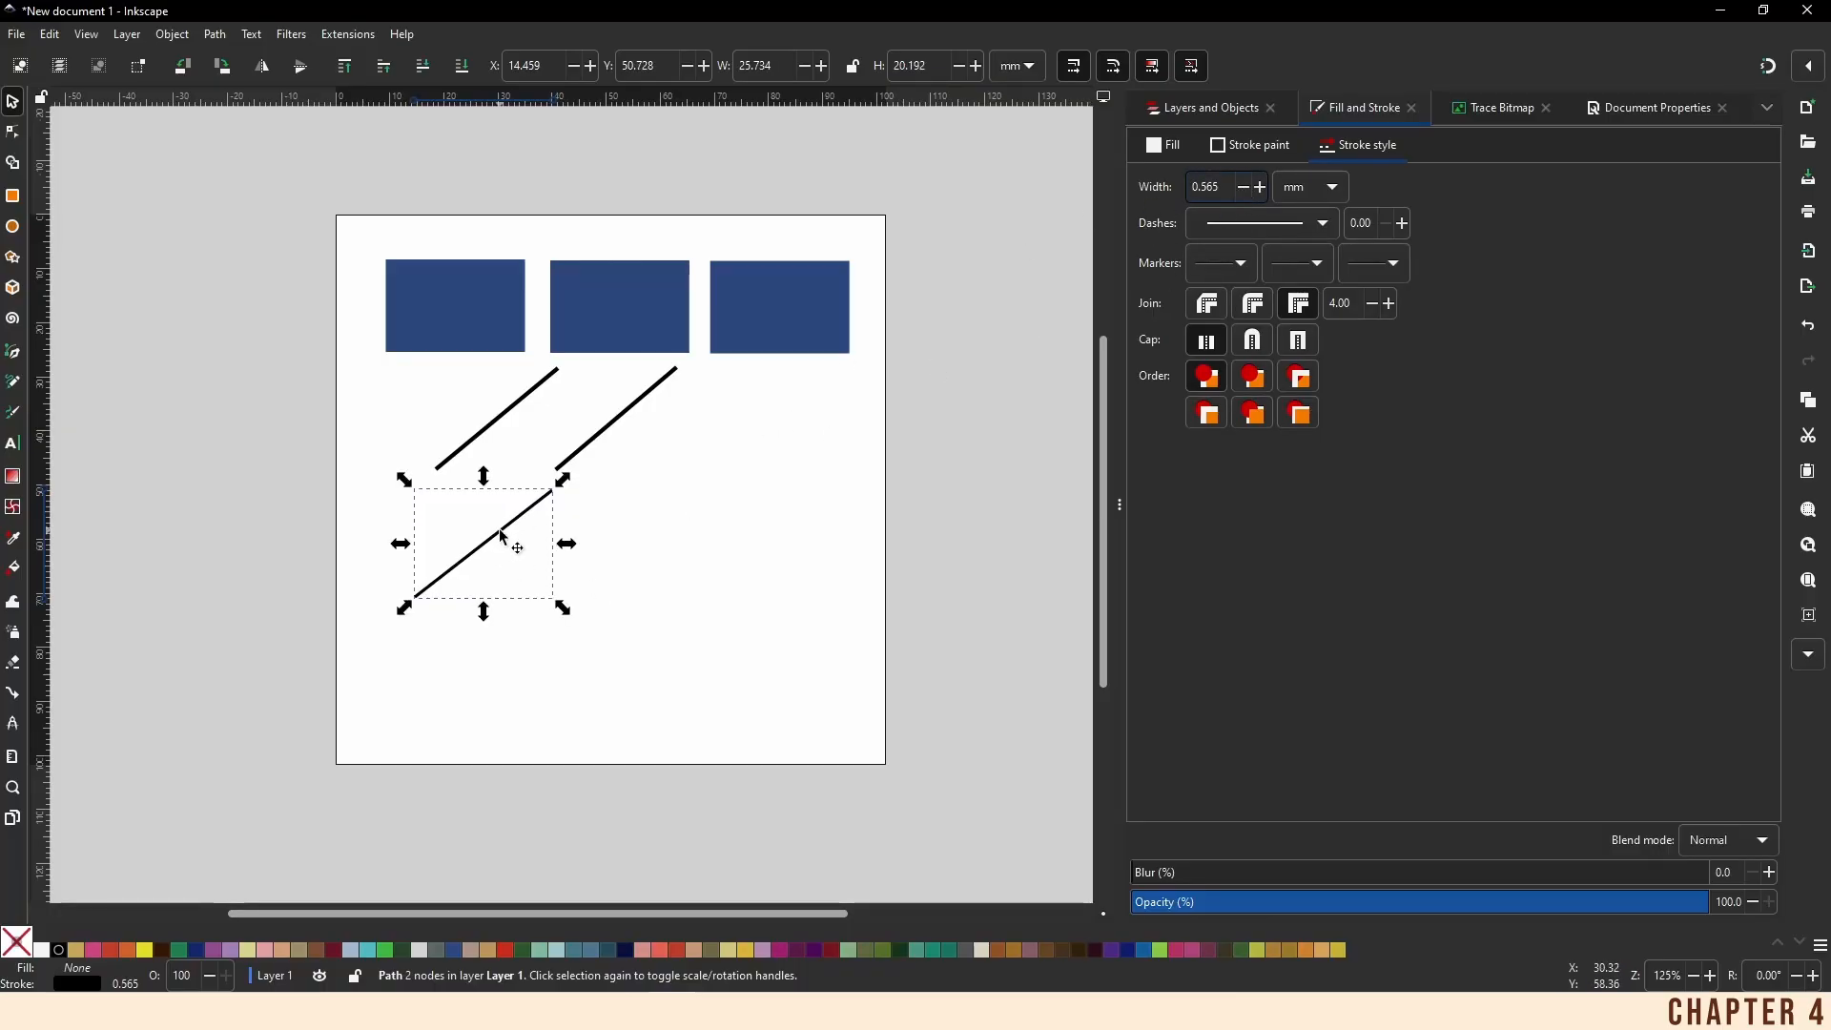
left_click_drag(512, 534, 509, 531)
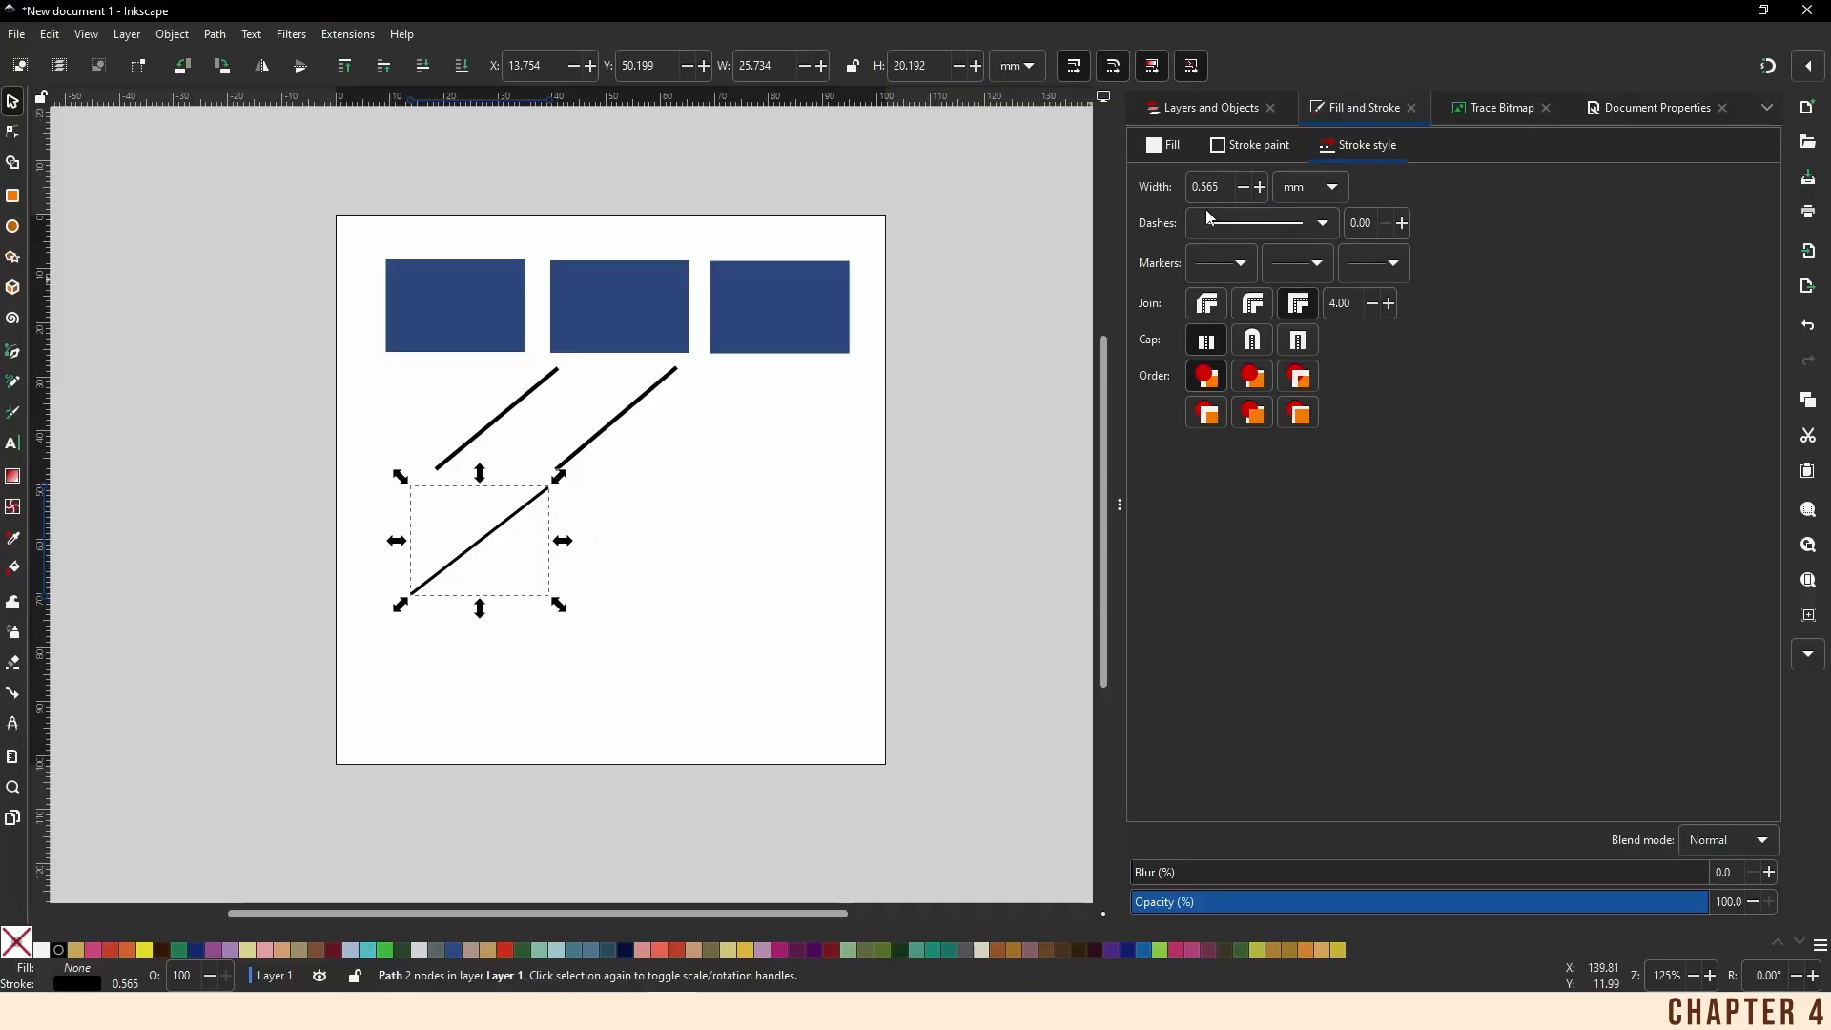
Paste a copy of the thin lower line to its right at about X 40 mm and set its stroke width to 0.965 mm
left_click(652, 630)
left_click(511, 527)
left_click(669, 551)
key("ctrl+v")
left_click_drag(673, 562, 593, 519)
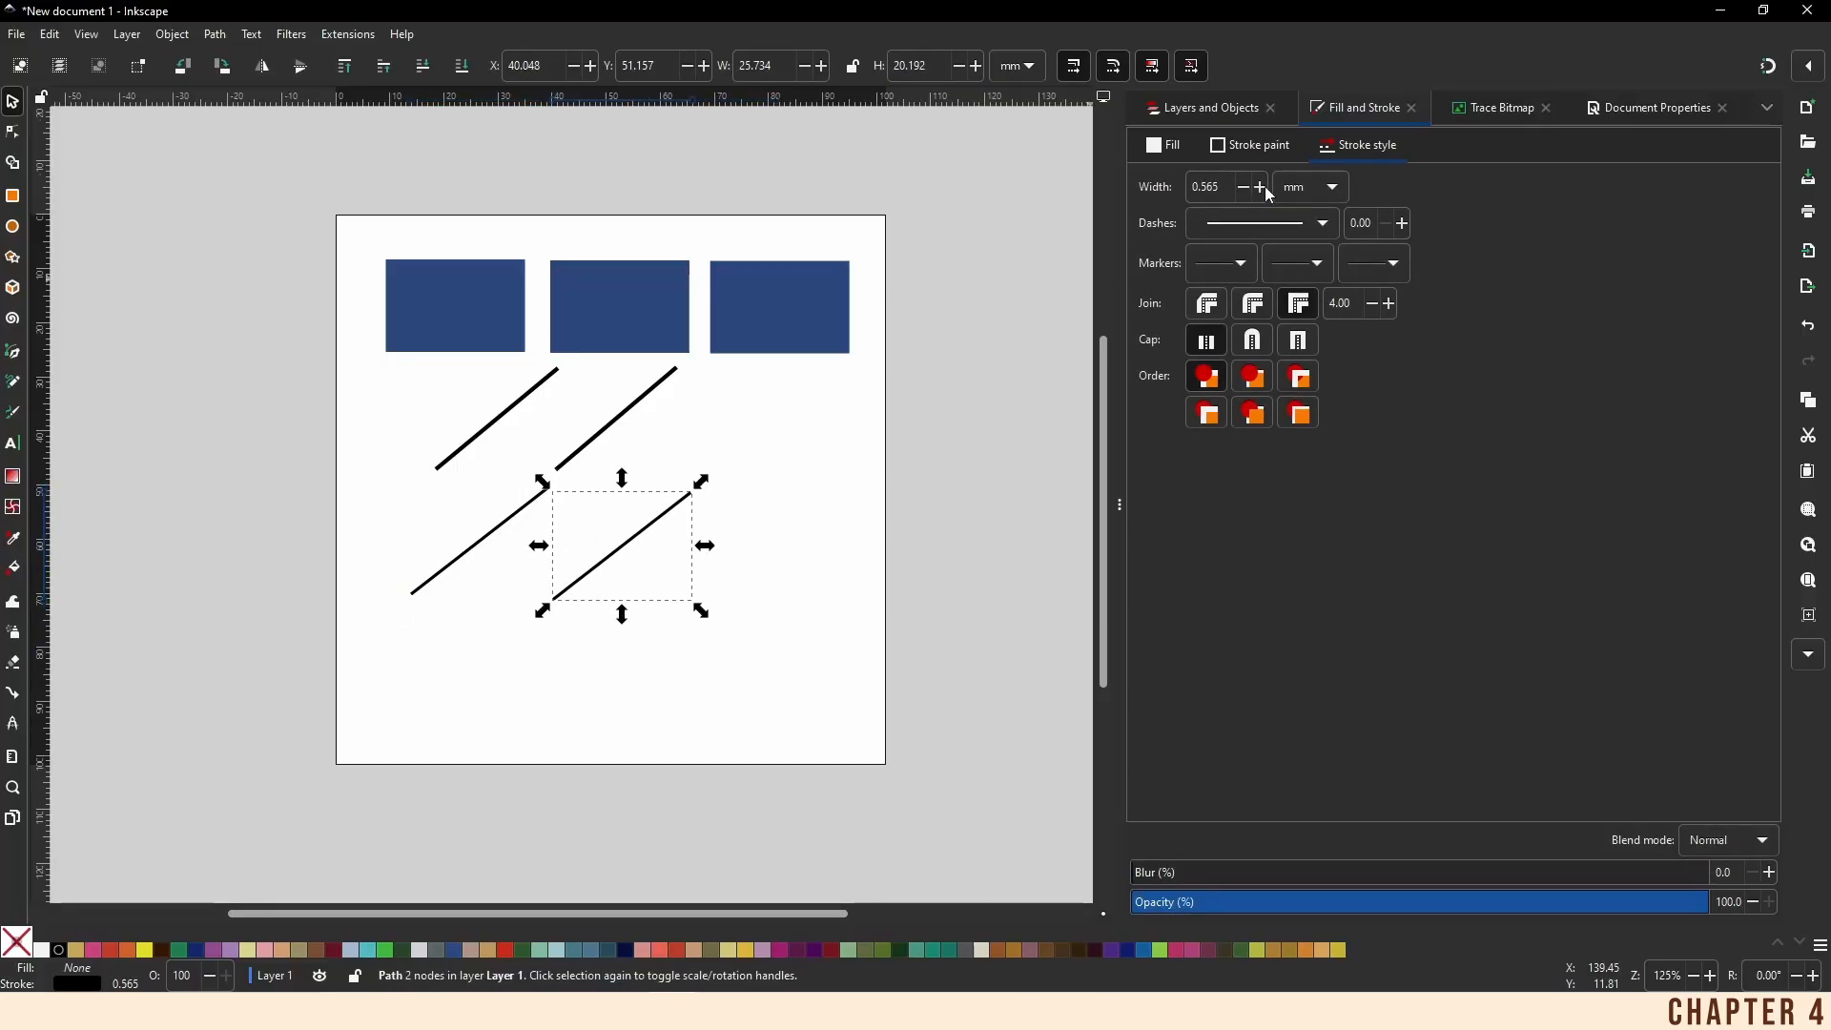
left_click(1261, 187)
left_click(1261, 187)
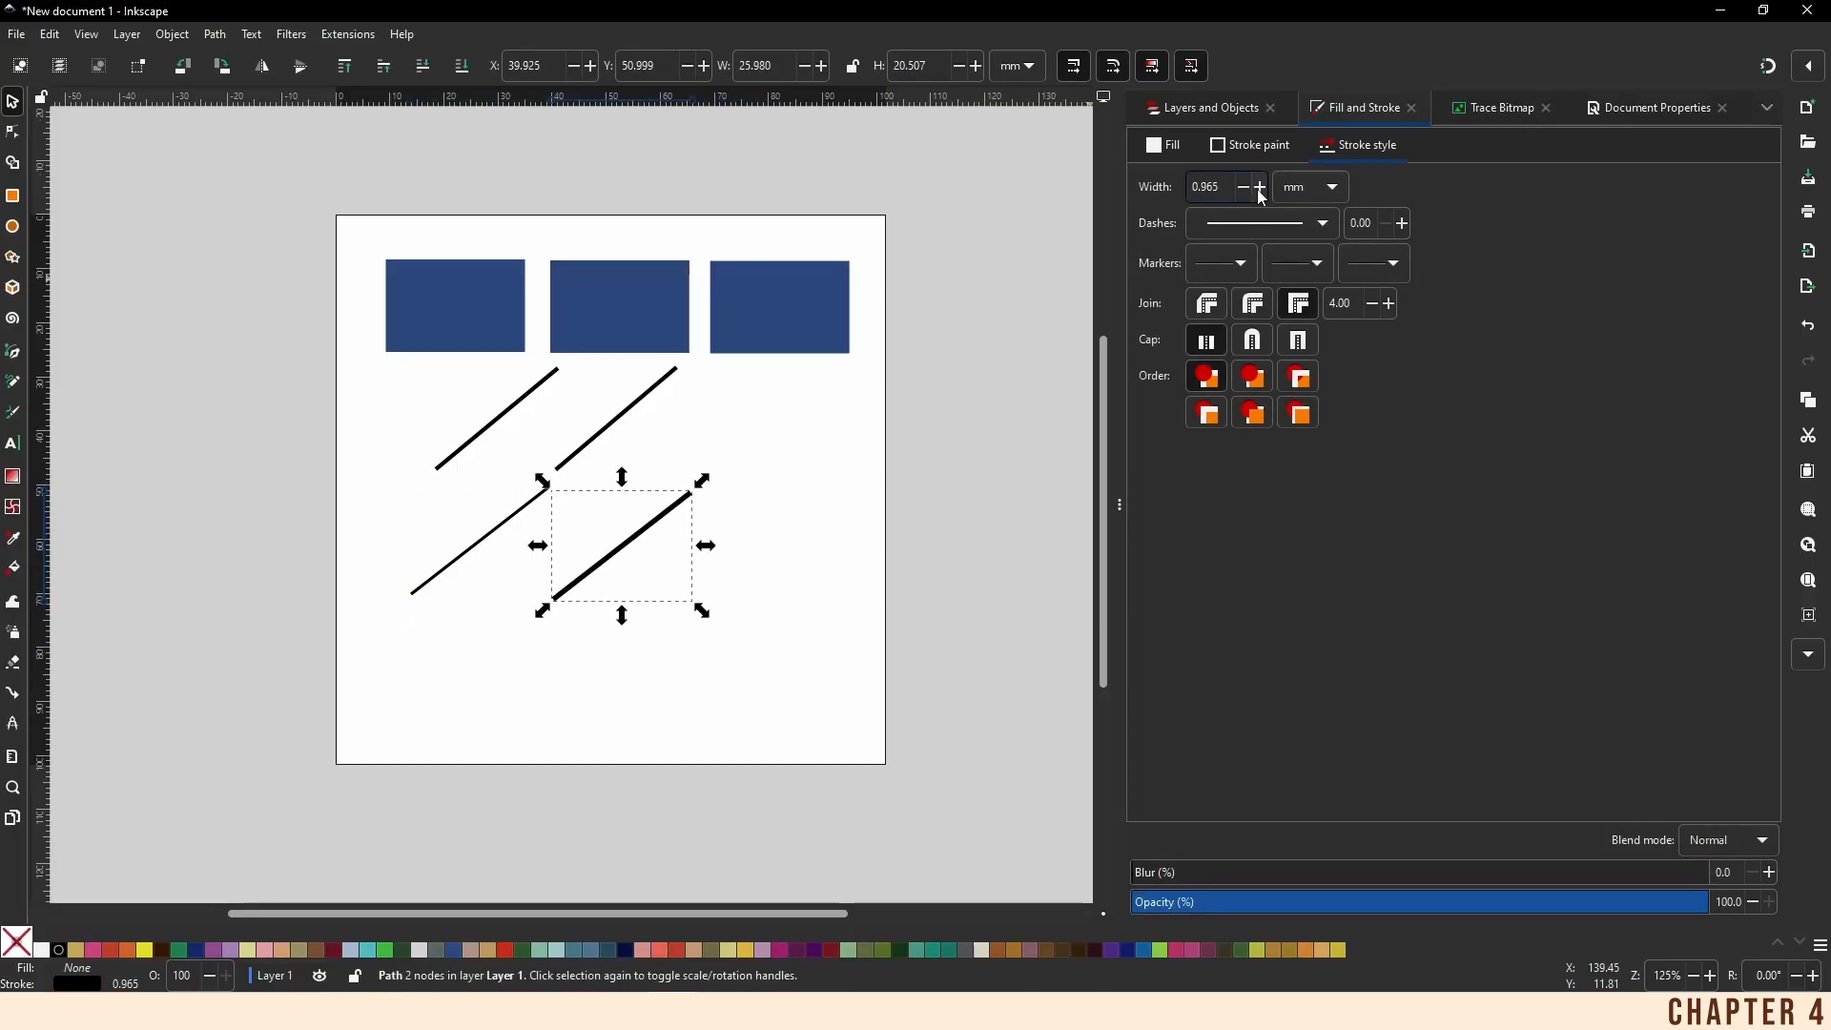
Paste a third line in the lower row, set its stroke width to 1.565 mm and place it at about X 66.6 mm, Y 49.9 mm
left_click(787, 541)
key("ctrl+v")
left_click_drag(799, 571, 774, 560)
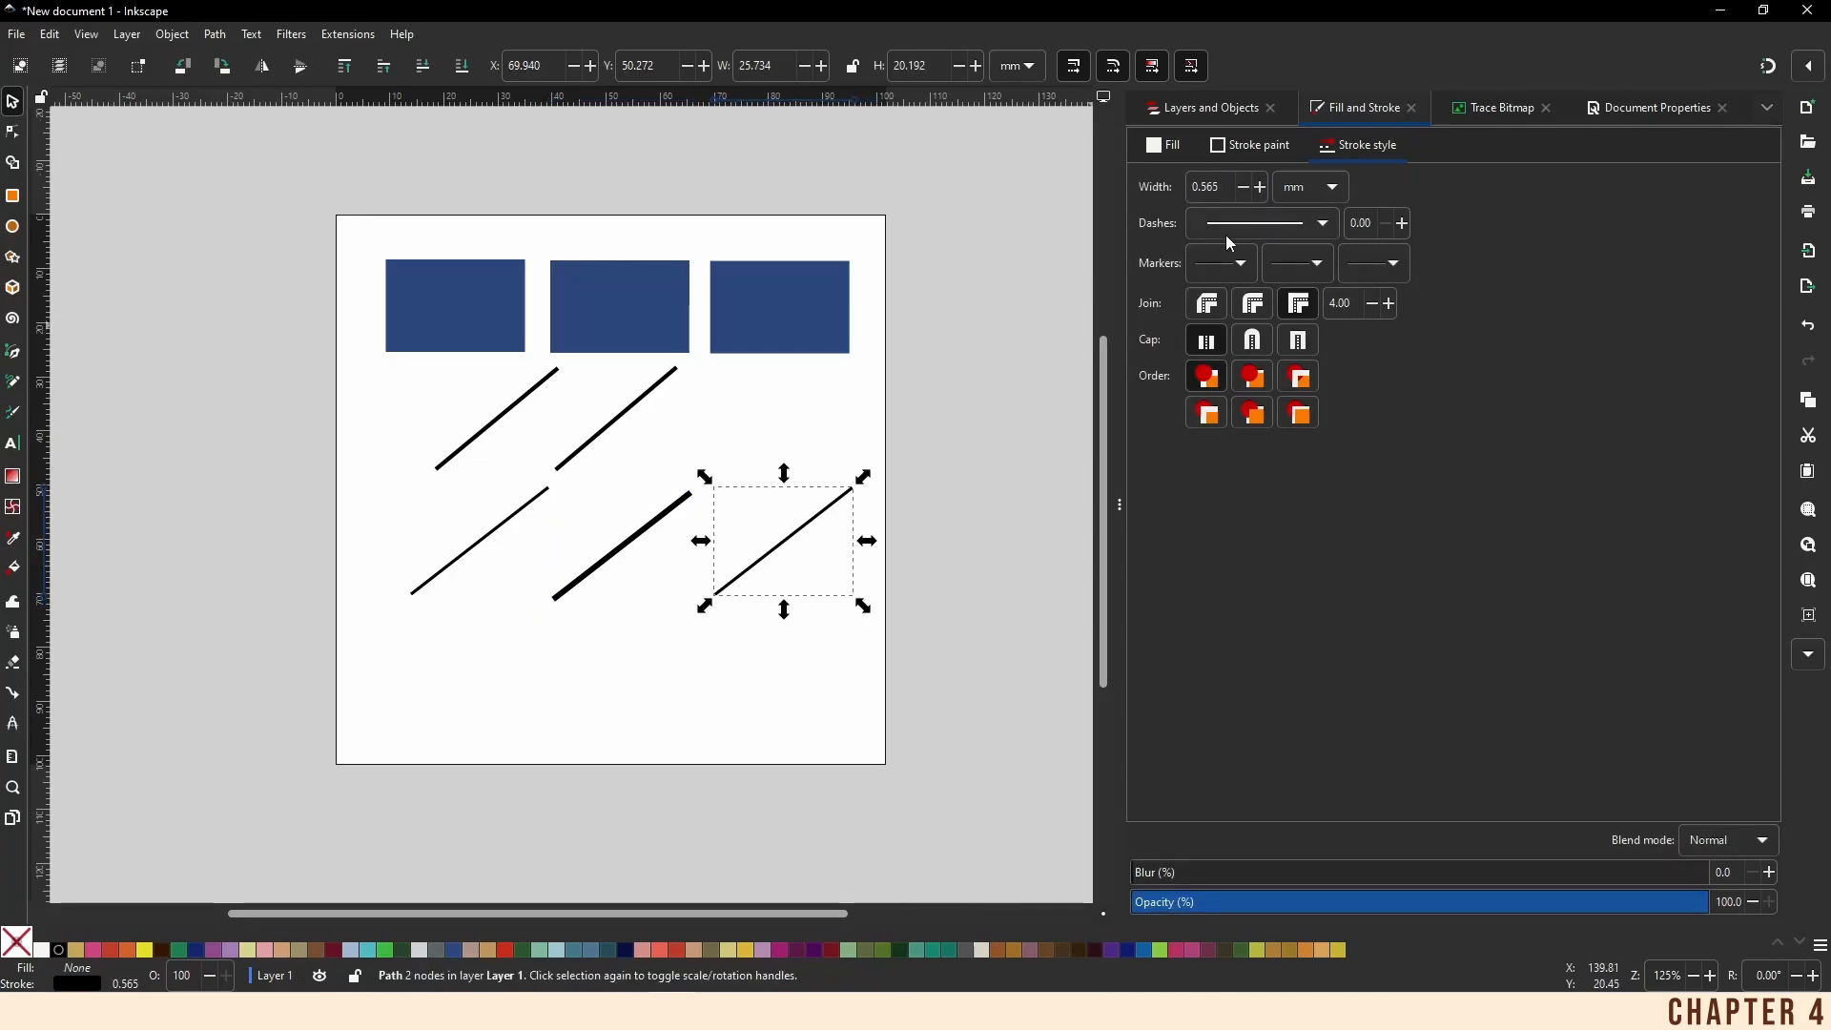
left_click(1261, 187)
left_click(1261, 187)
left_click(1261, 187)
left_click(1261, 187)
left_click(1262, 187)
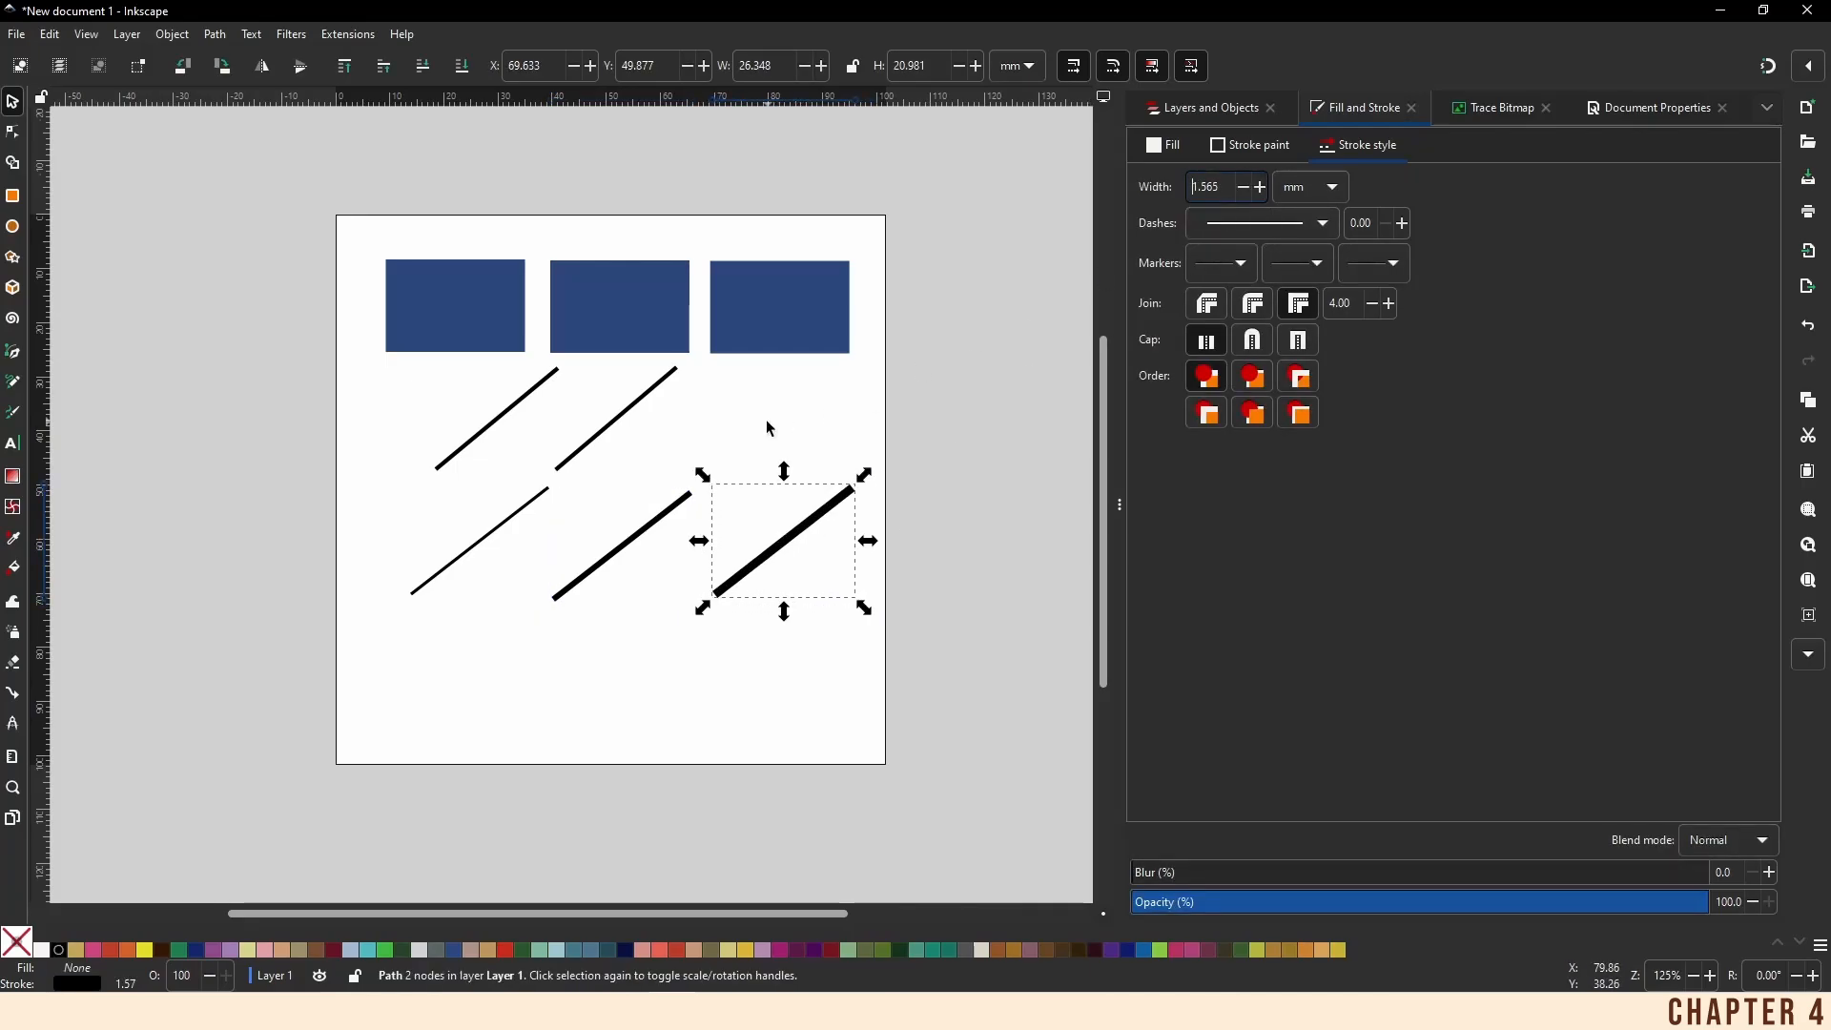
left_click(810, 580)
left_click_drag(780, 538, 766, 539)
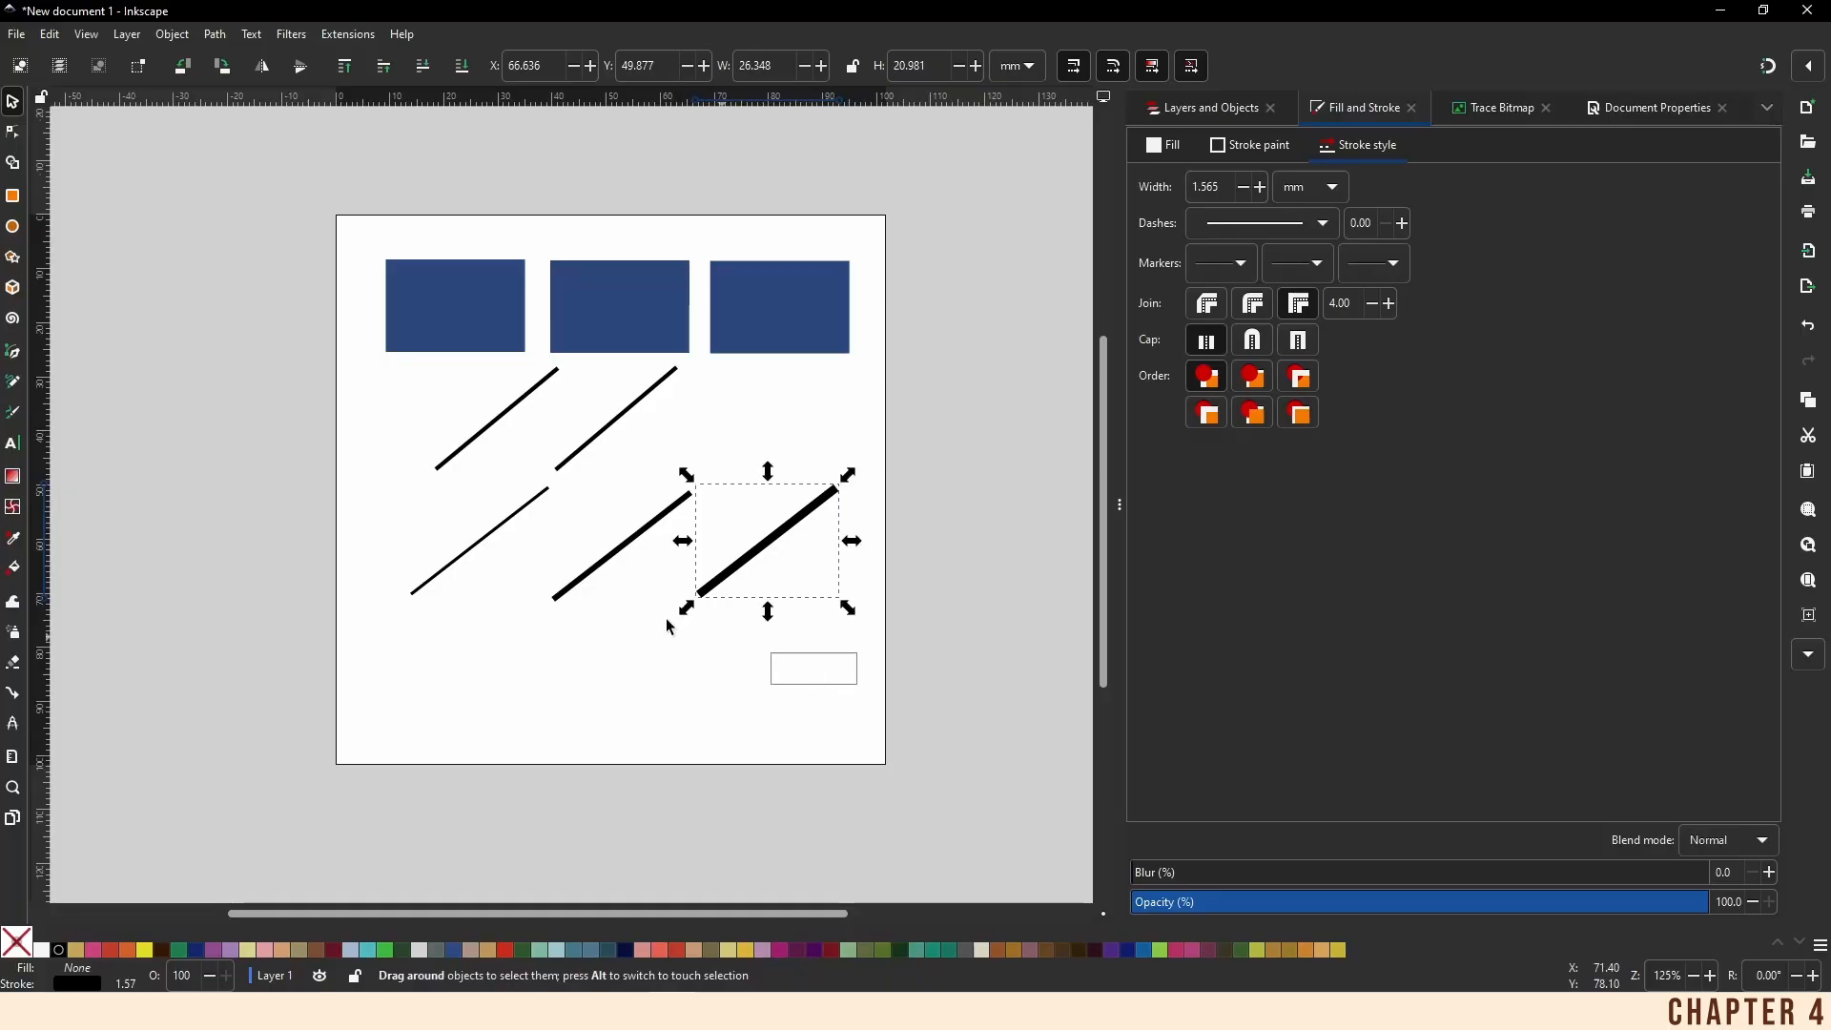
Select the three lines in the lower row and set their embroidery params method to ZigZag Stitch
left_click_drag(859, 686, 412, 538)
left_click_drag(868, 667, 412, 510)
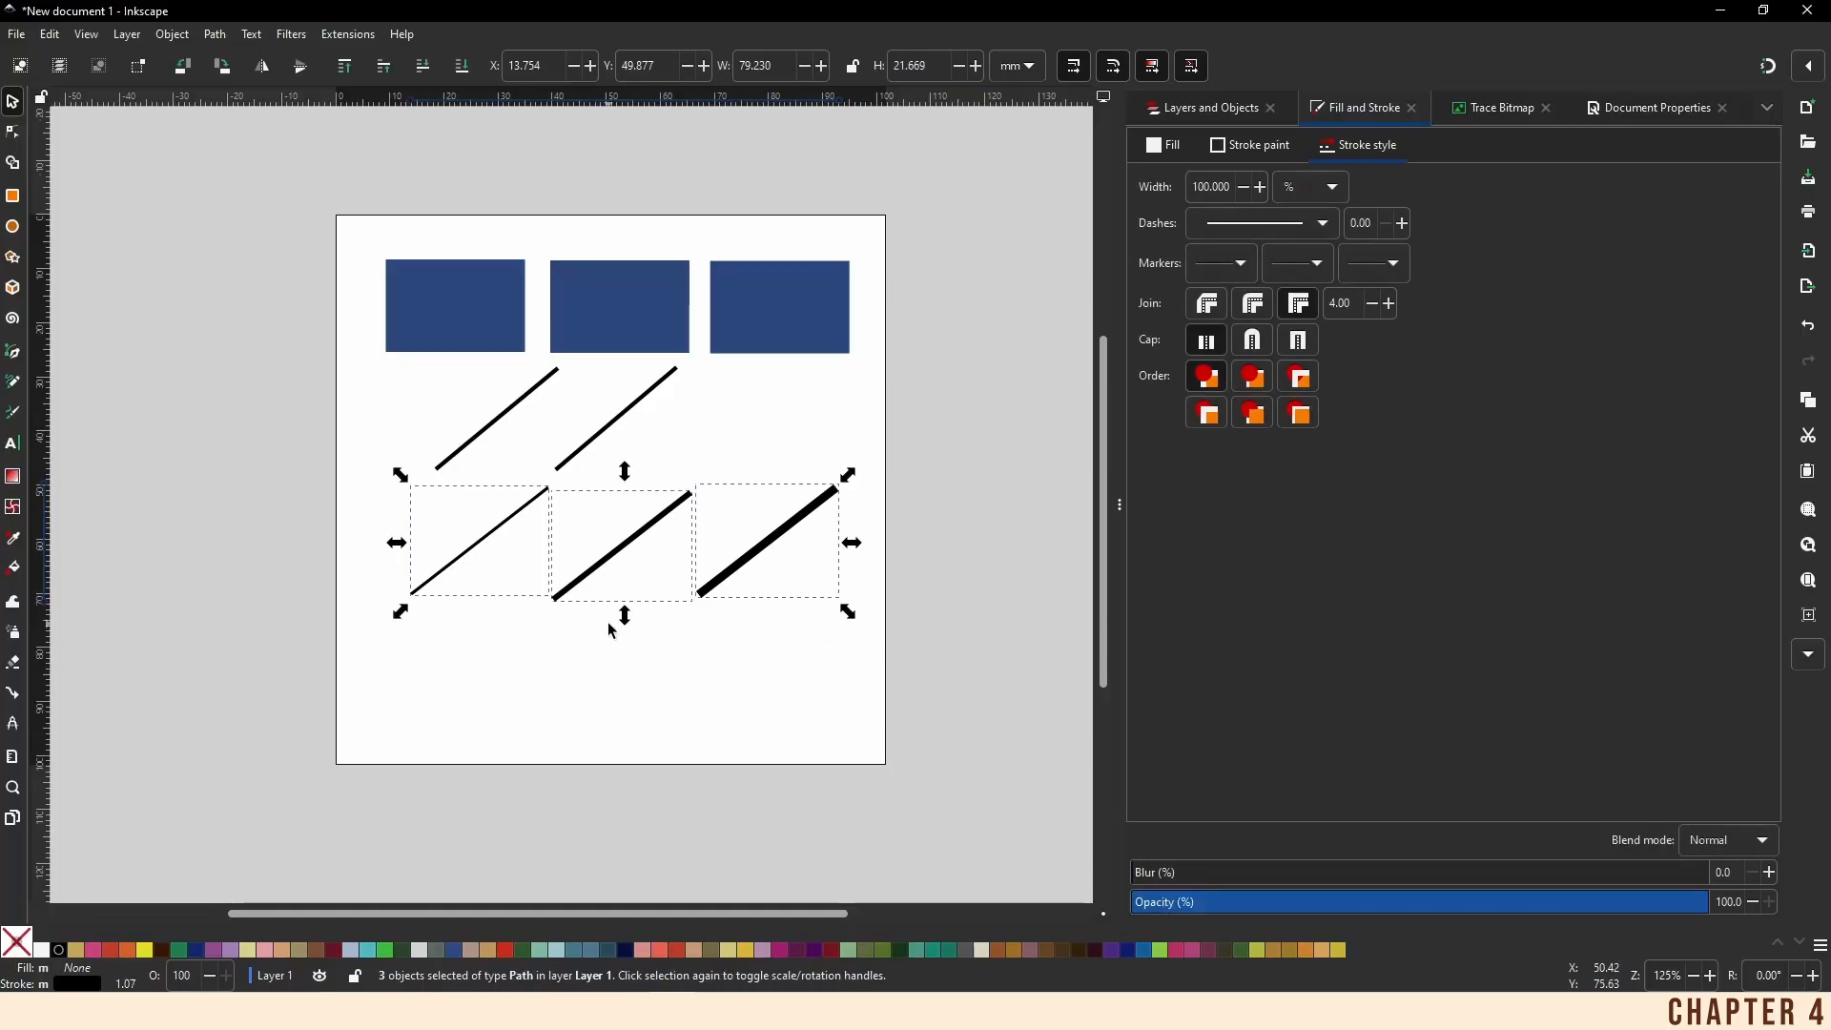
key("ctrl+s")
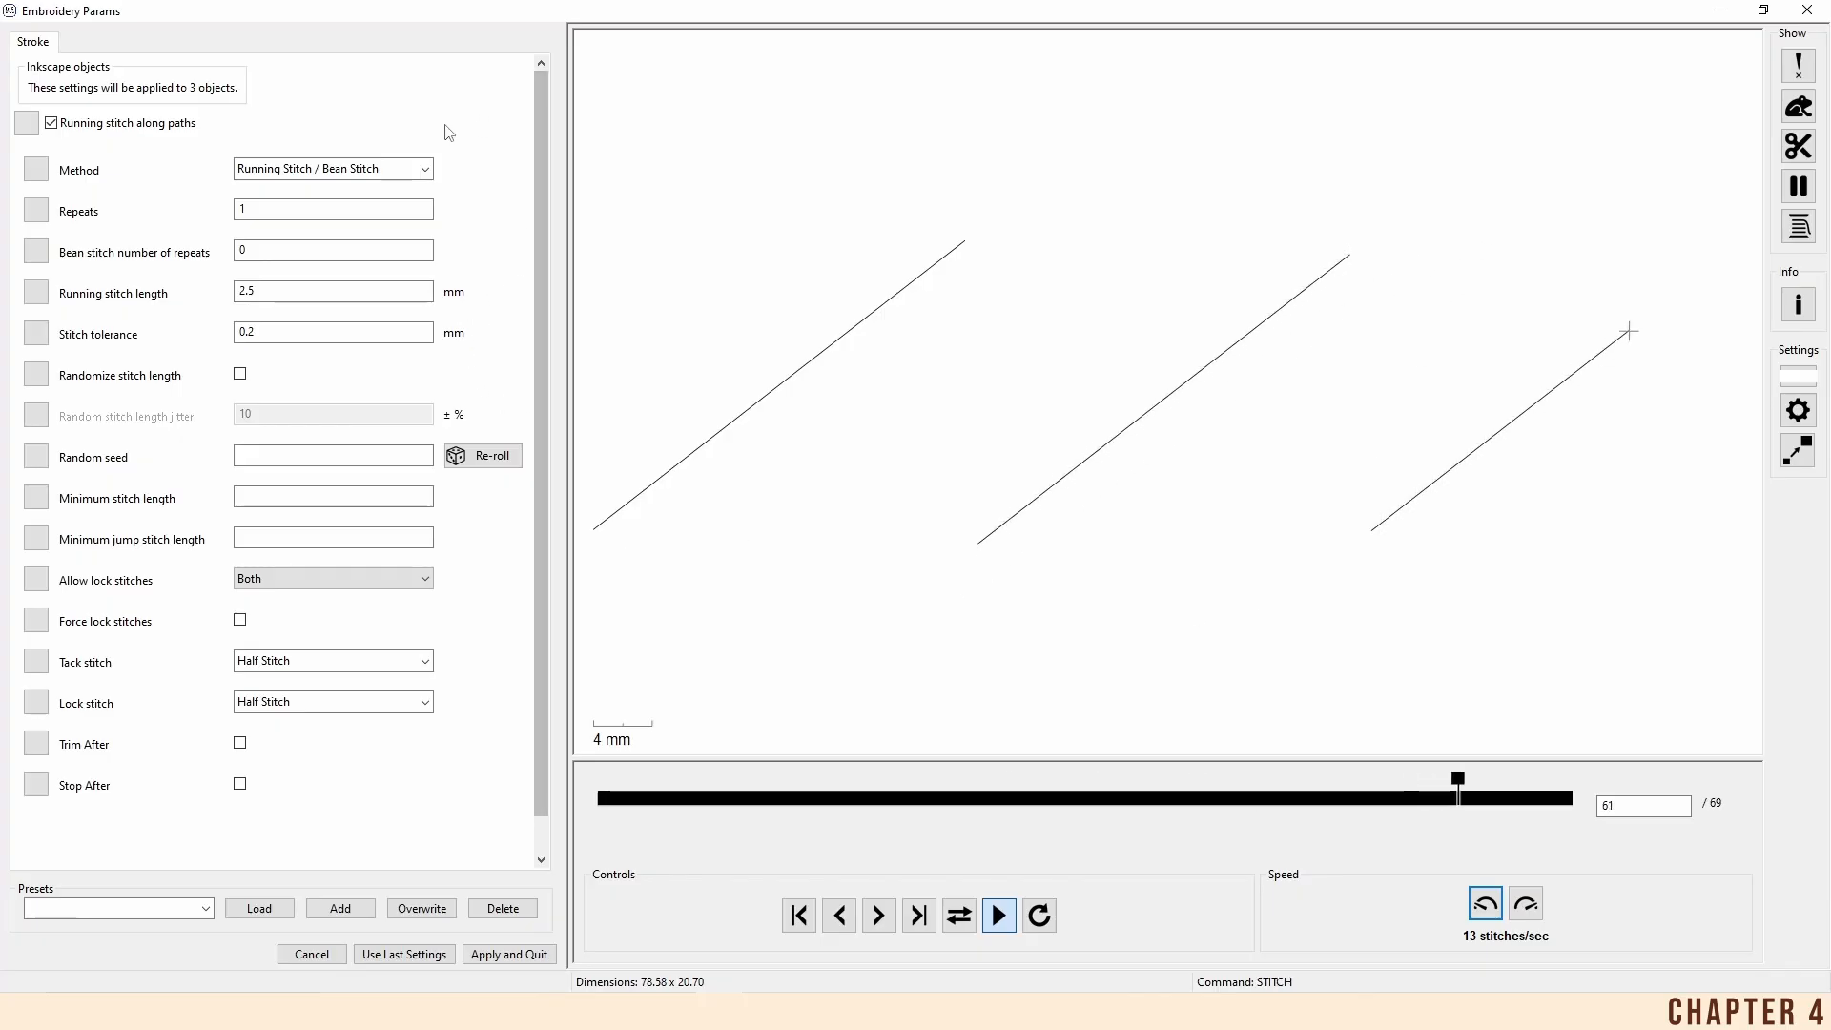
left_click(426, 170)
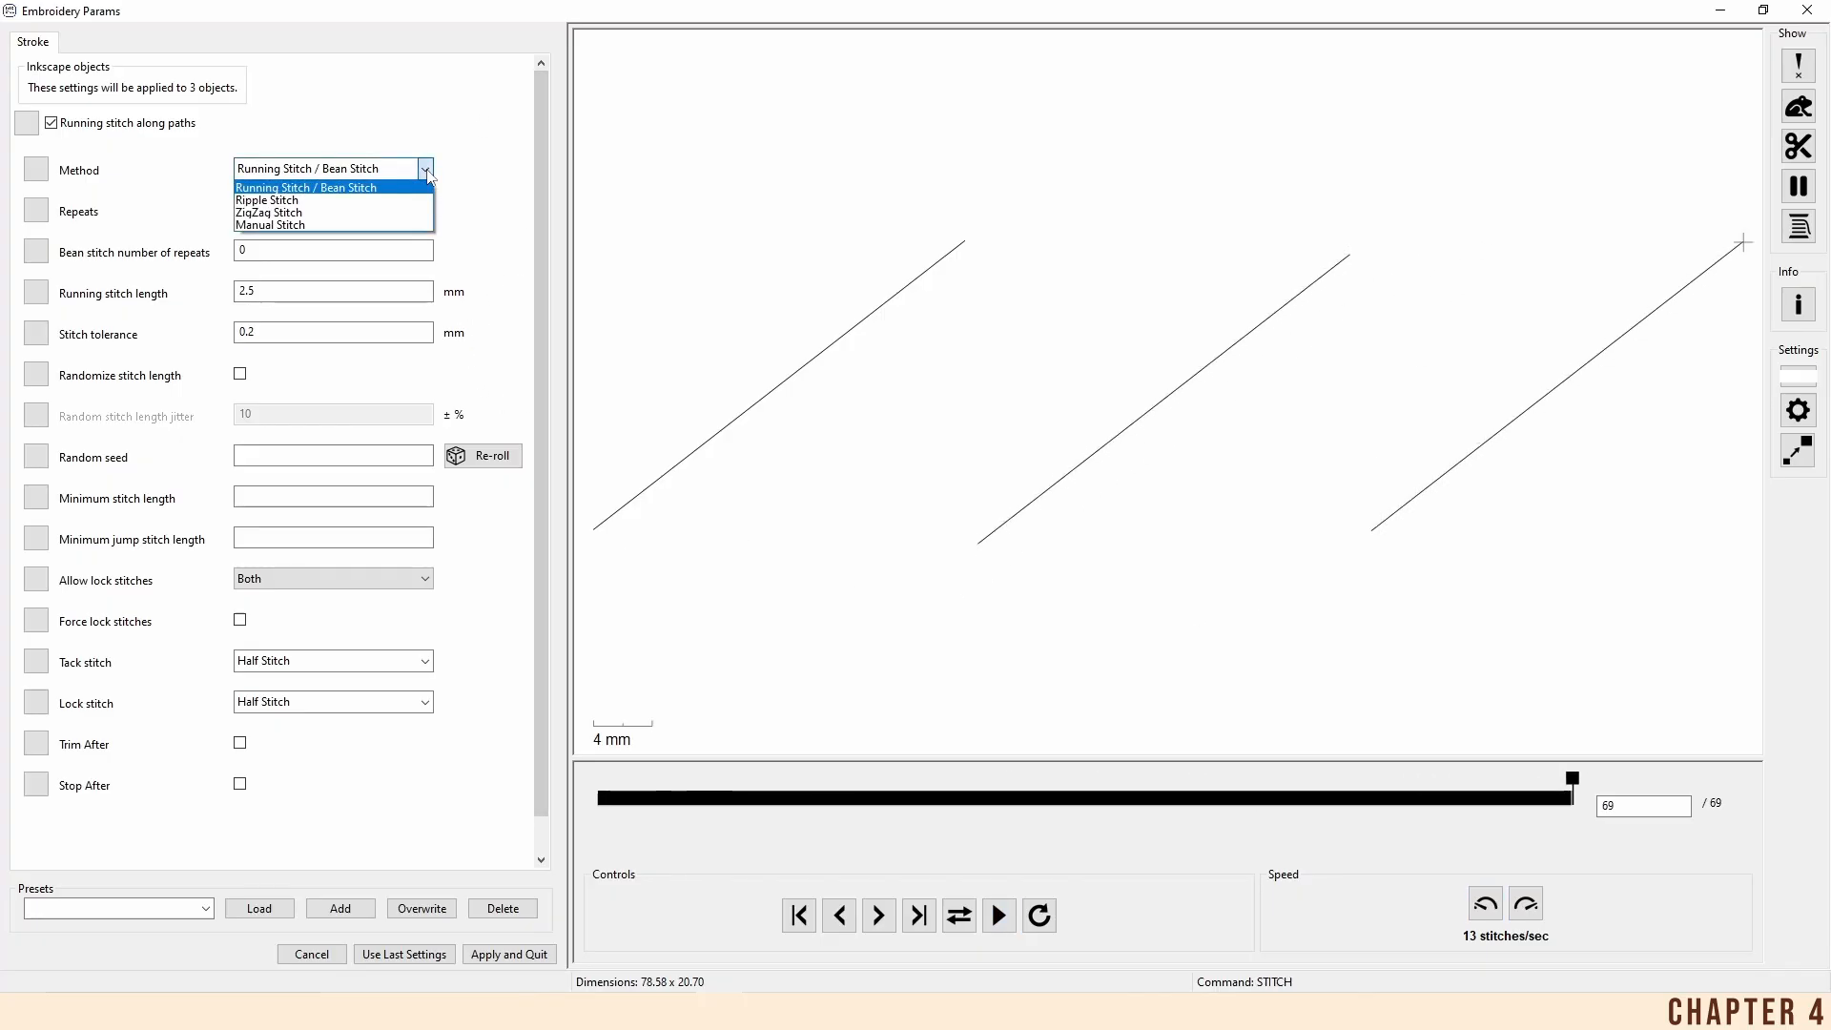
left_click(399, 214)
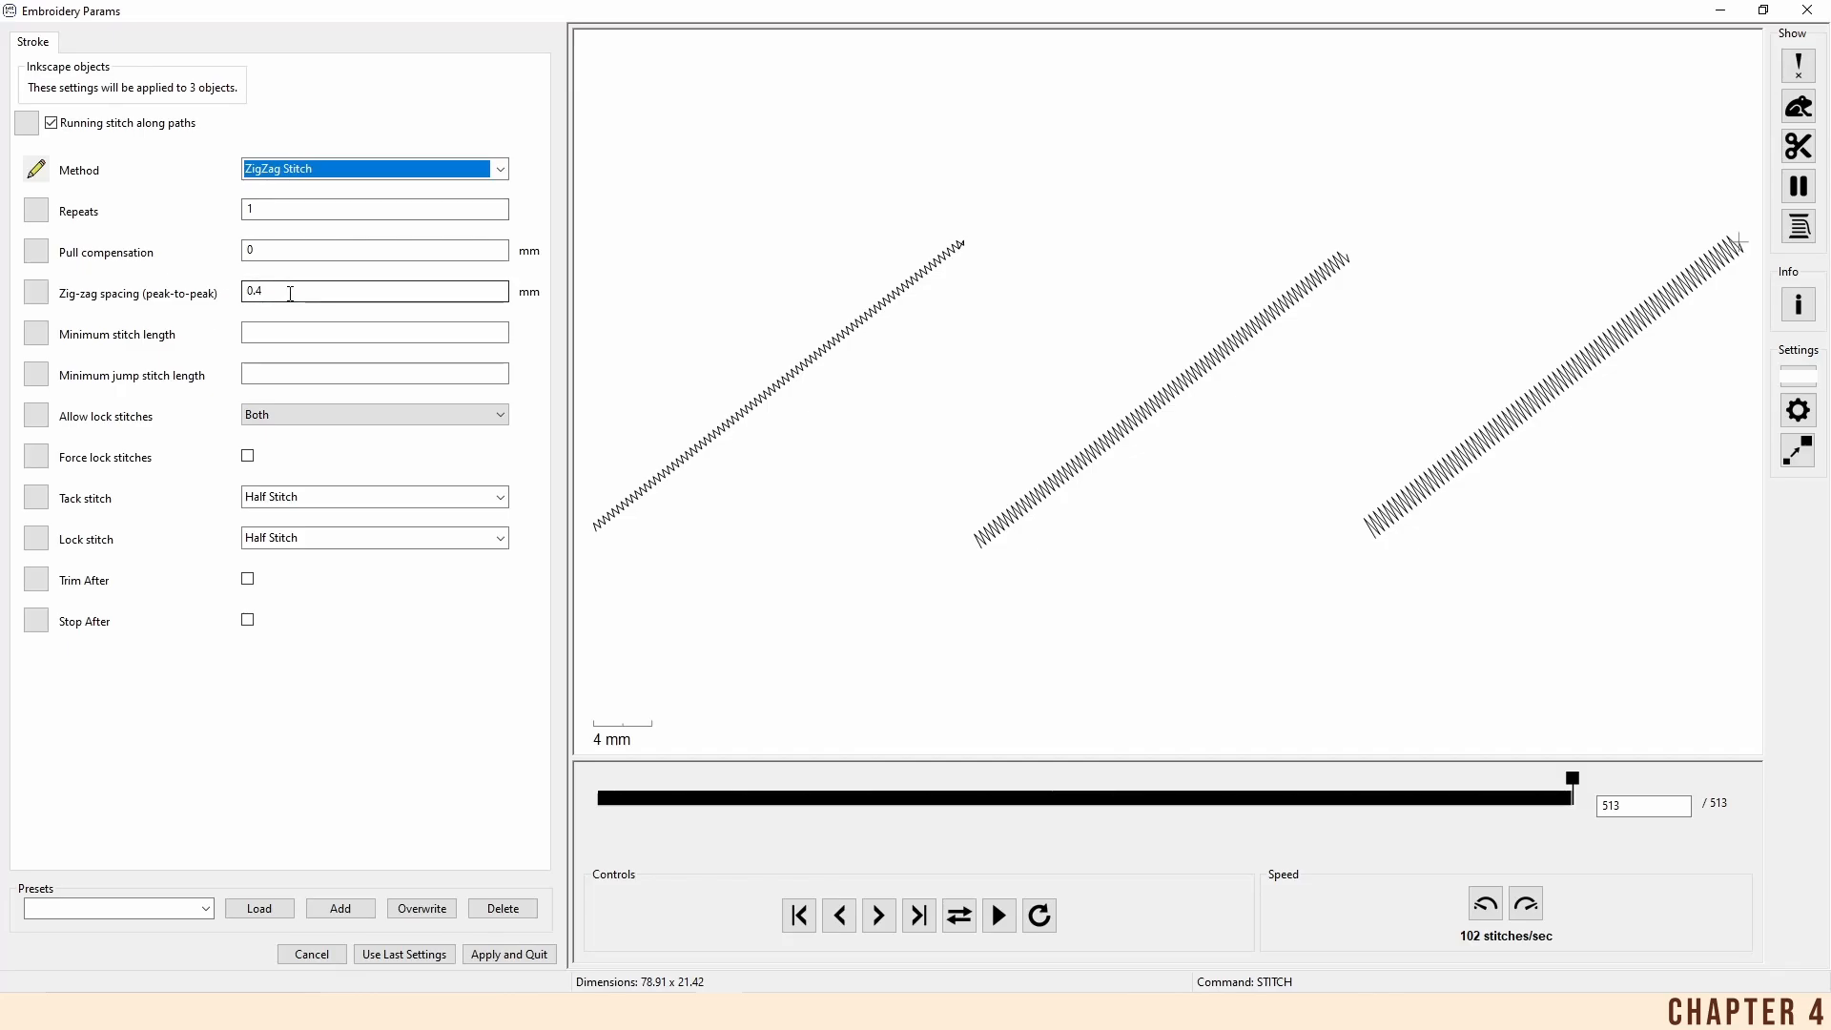
Preview a zig-zag spacing of 0.2 mm for the three lines, then set it to 0.5 mm and apply
left_click_drag(290, 294, 252, 292)
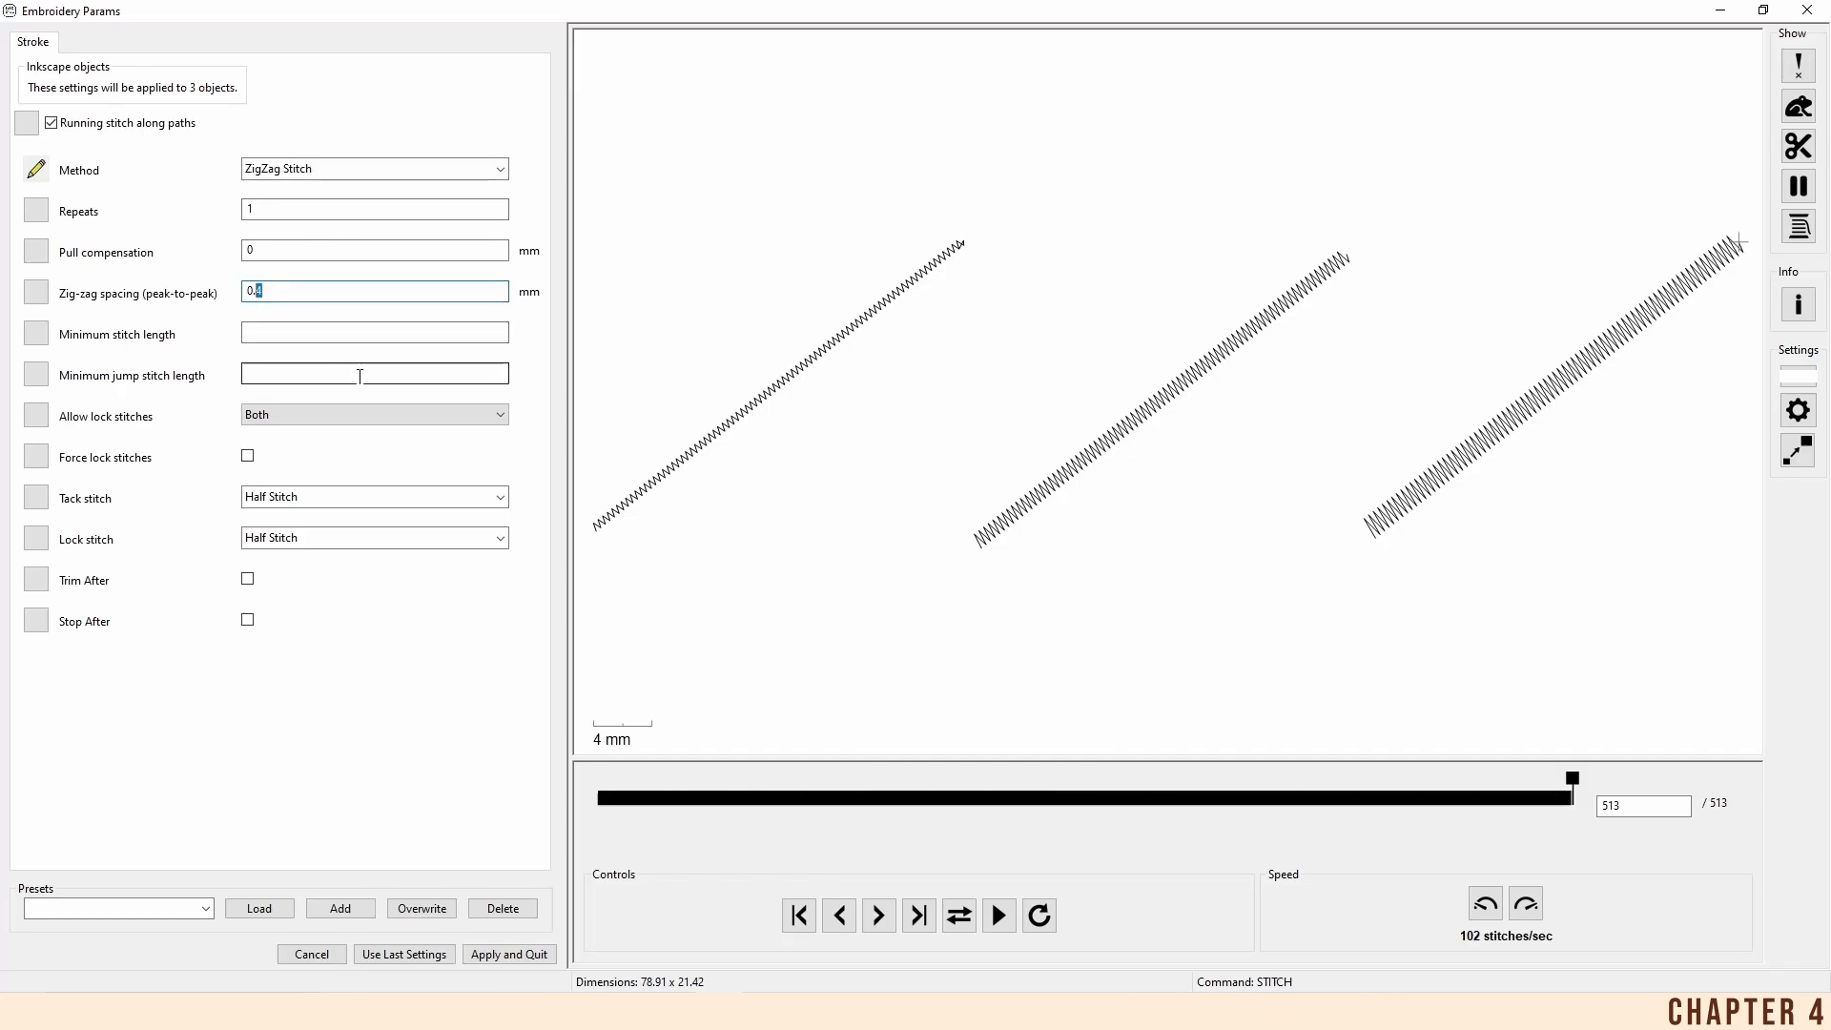
type("2")
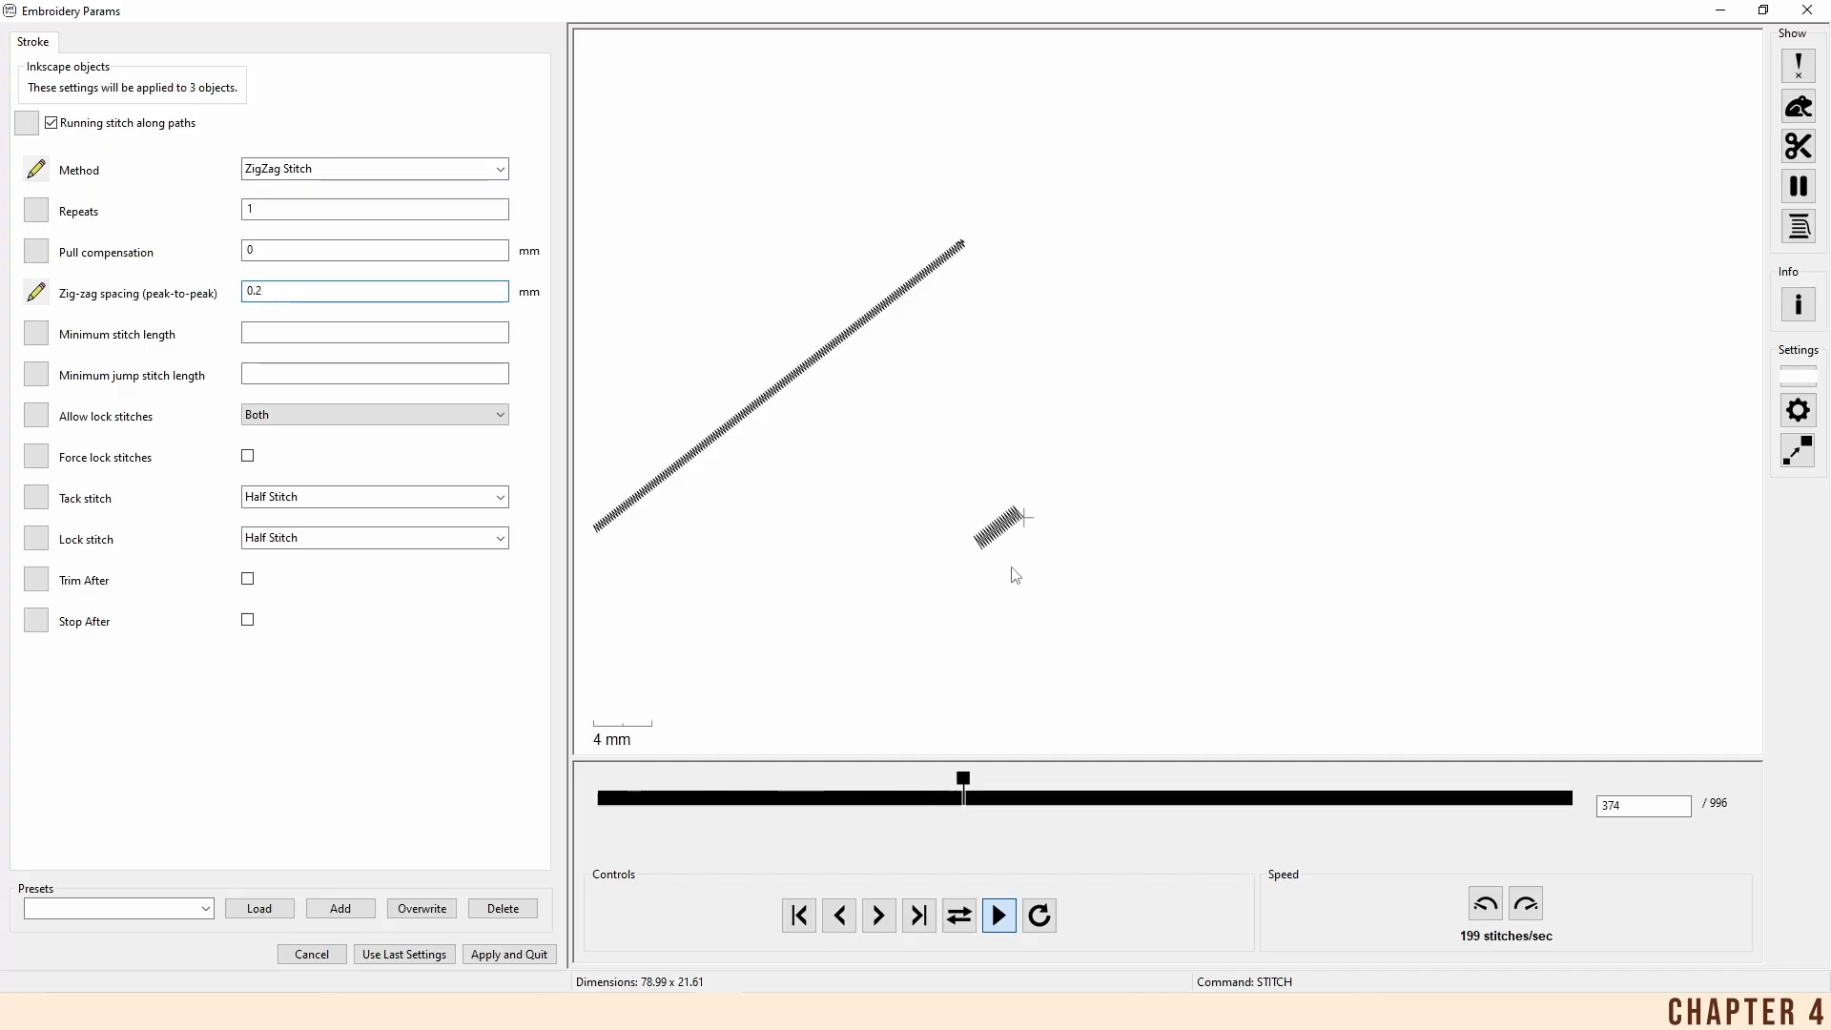
key("BackSpace")
type("5")
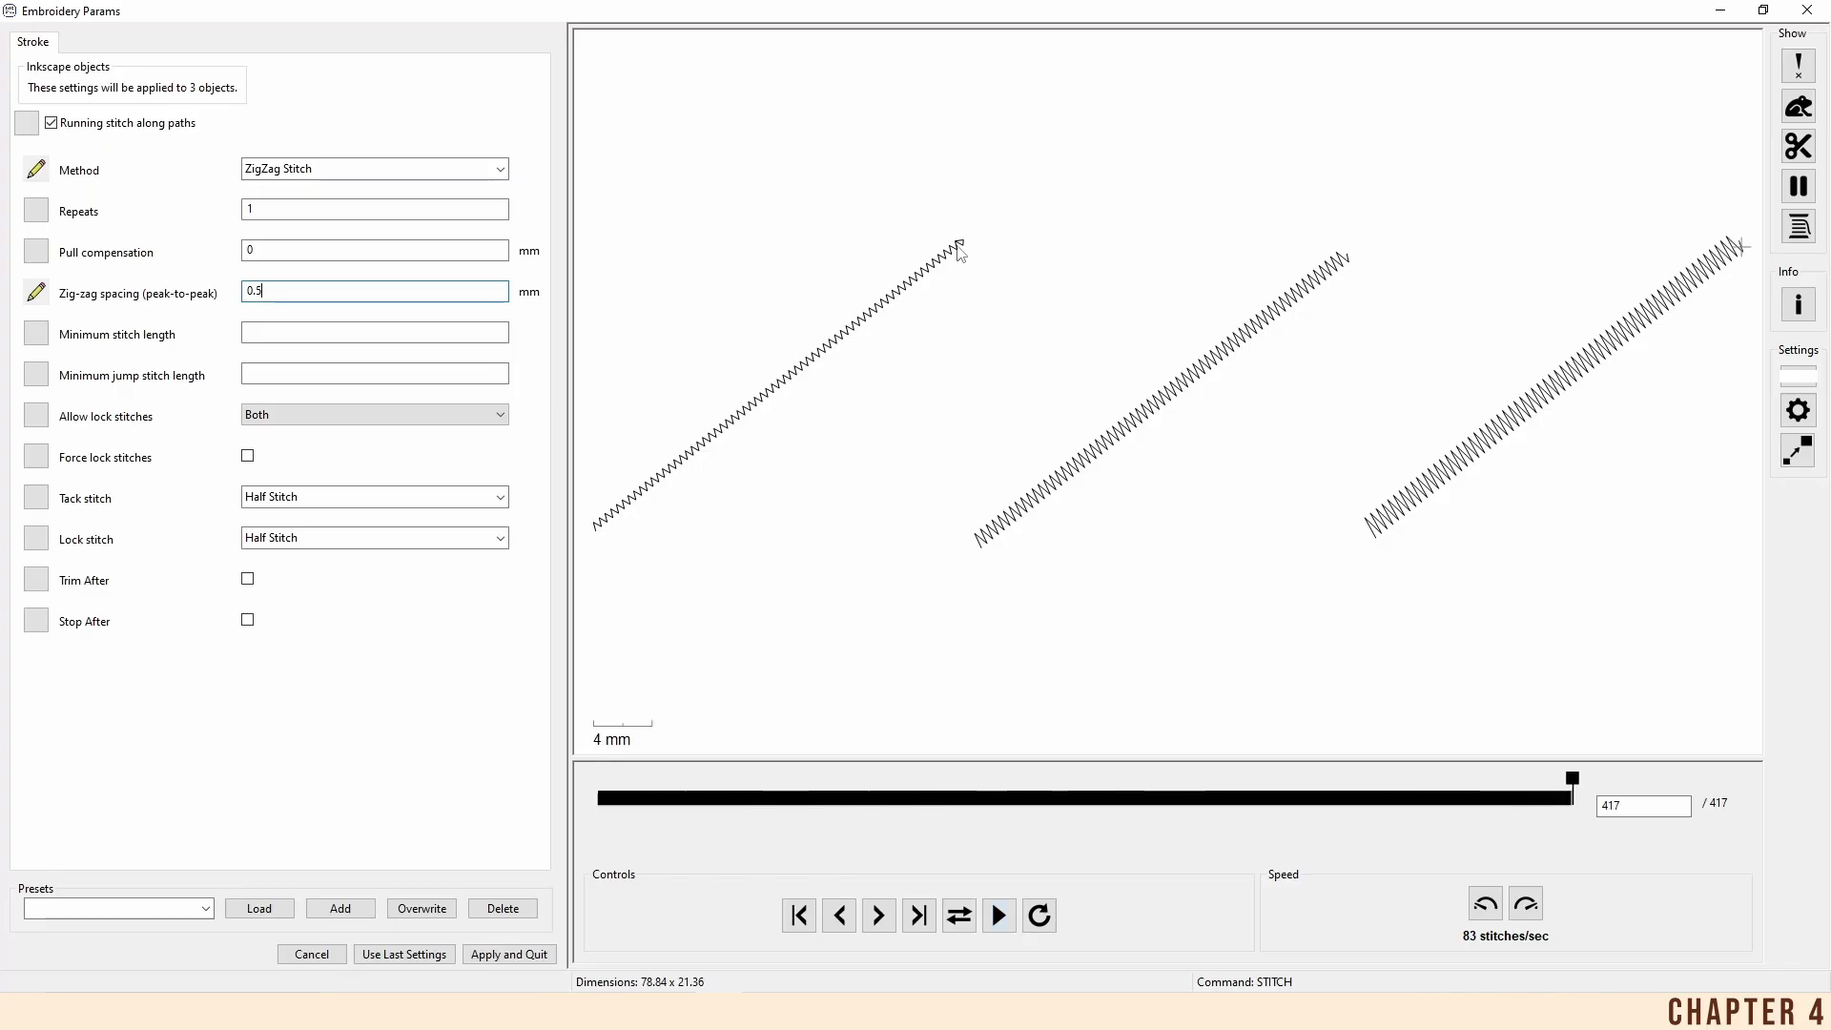
left_click(517, 953)
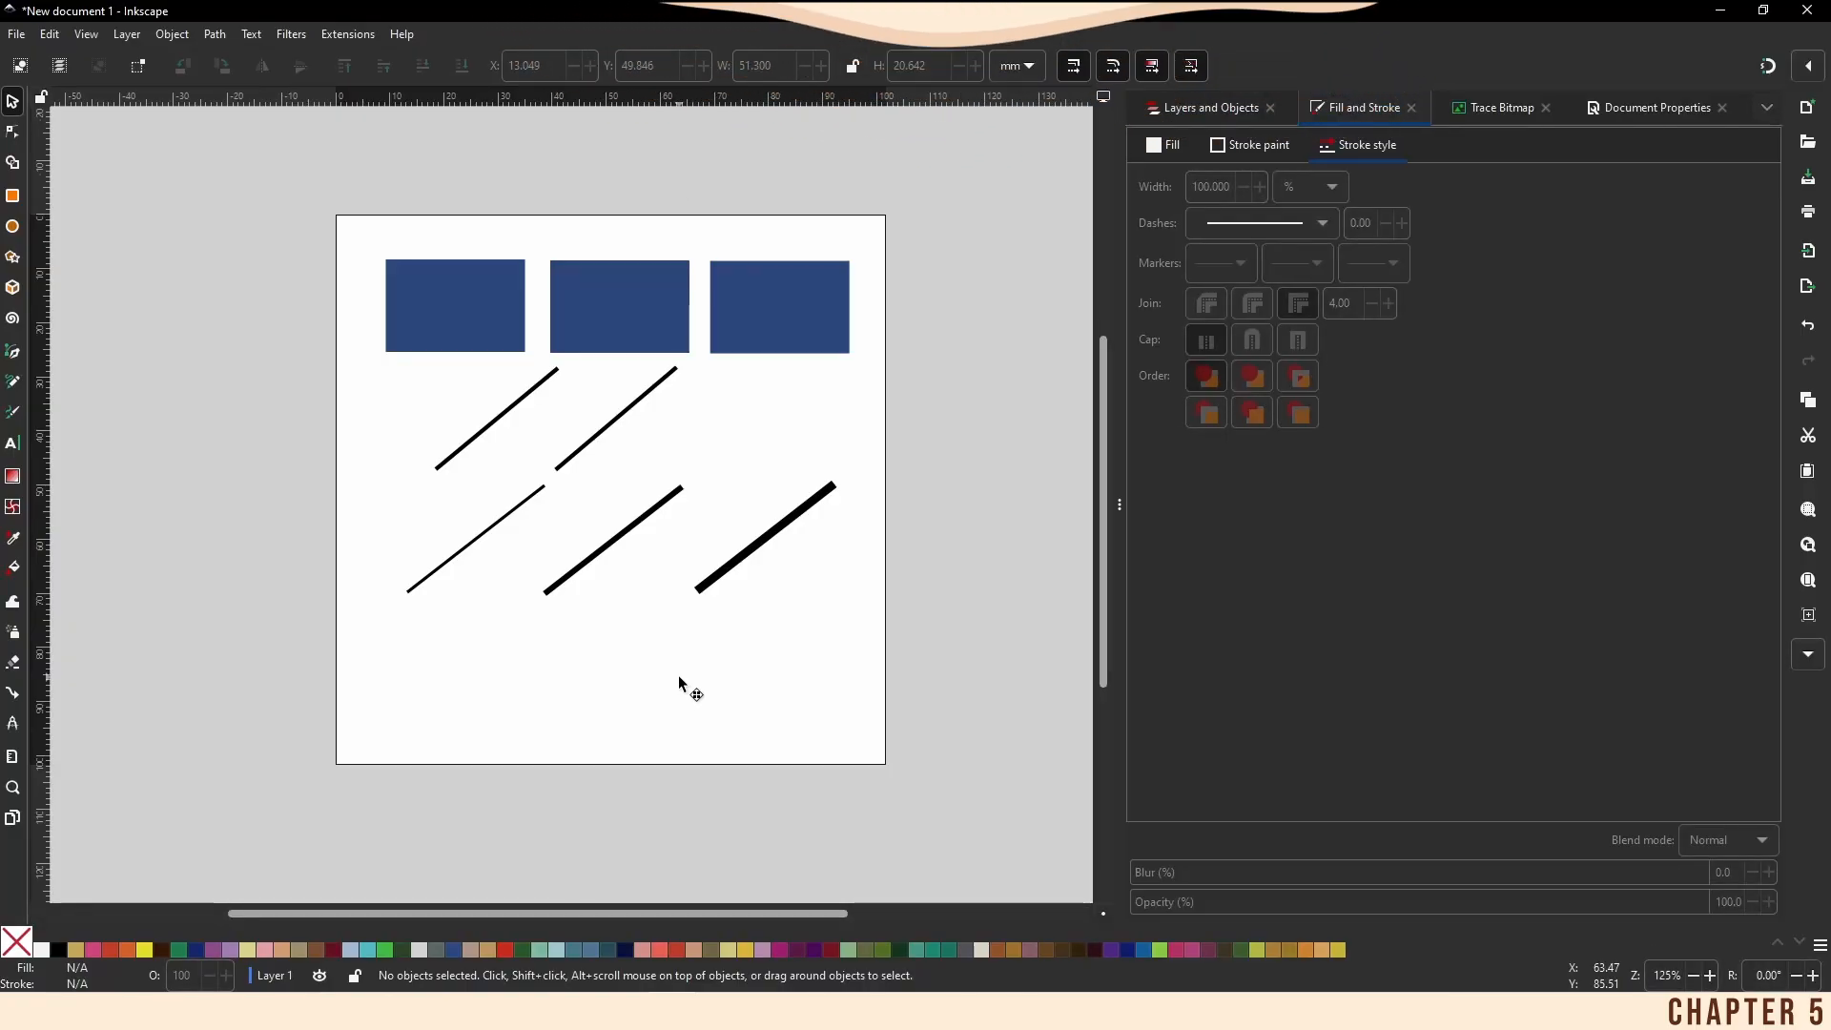
Paste a line copy in a new lower row at about X 12.9 mm, Y 76.1 mm and set its stroke width to 0.565 mm
key("ctrl+v")
left_click_drag(478, 664, 463, 675)
triple_click(1259, 188)
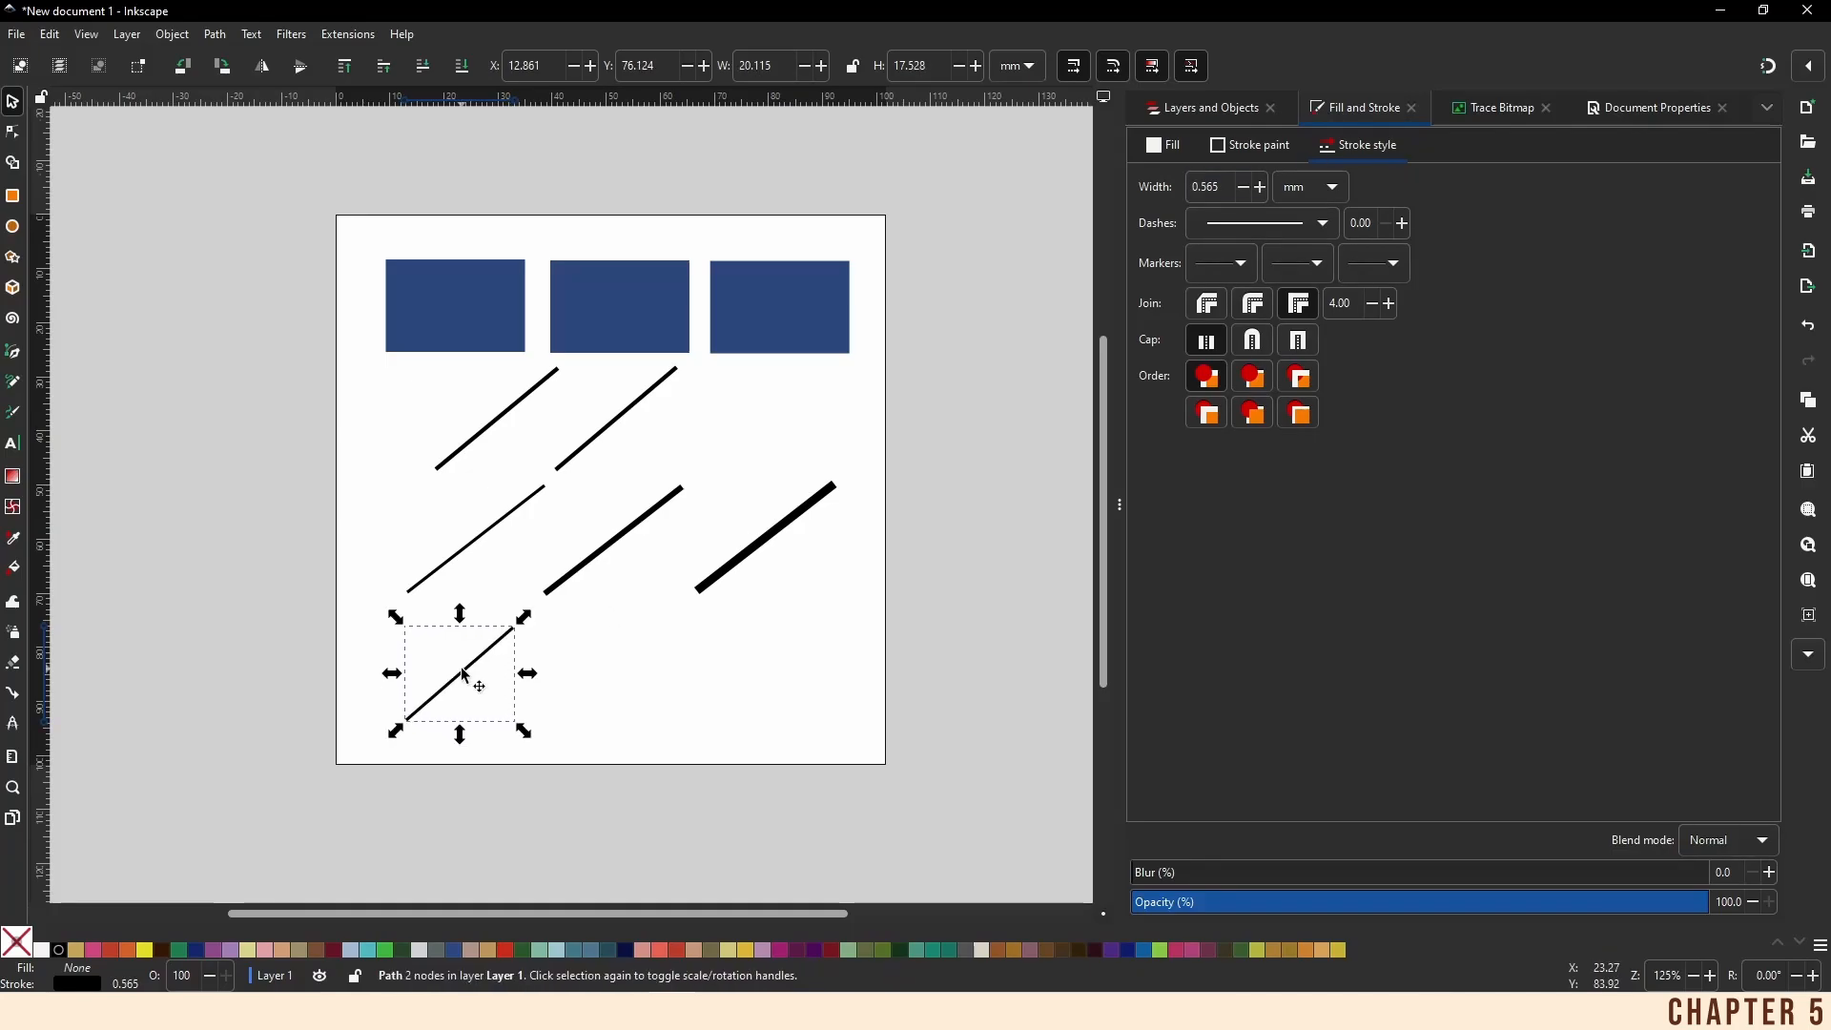
Paste a second line in the bottom row at about X 38.7 mm, Y 76.1 mm and set its stroke width to 1.065 mm
left_click(601, 684)
key("ctrl+v")
left_click_drag(618, 689, 592, 670)
double_click(1259, 188)
double_click(1259, 188)
left_click(1259, 188)
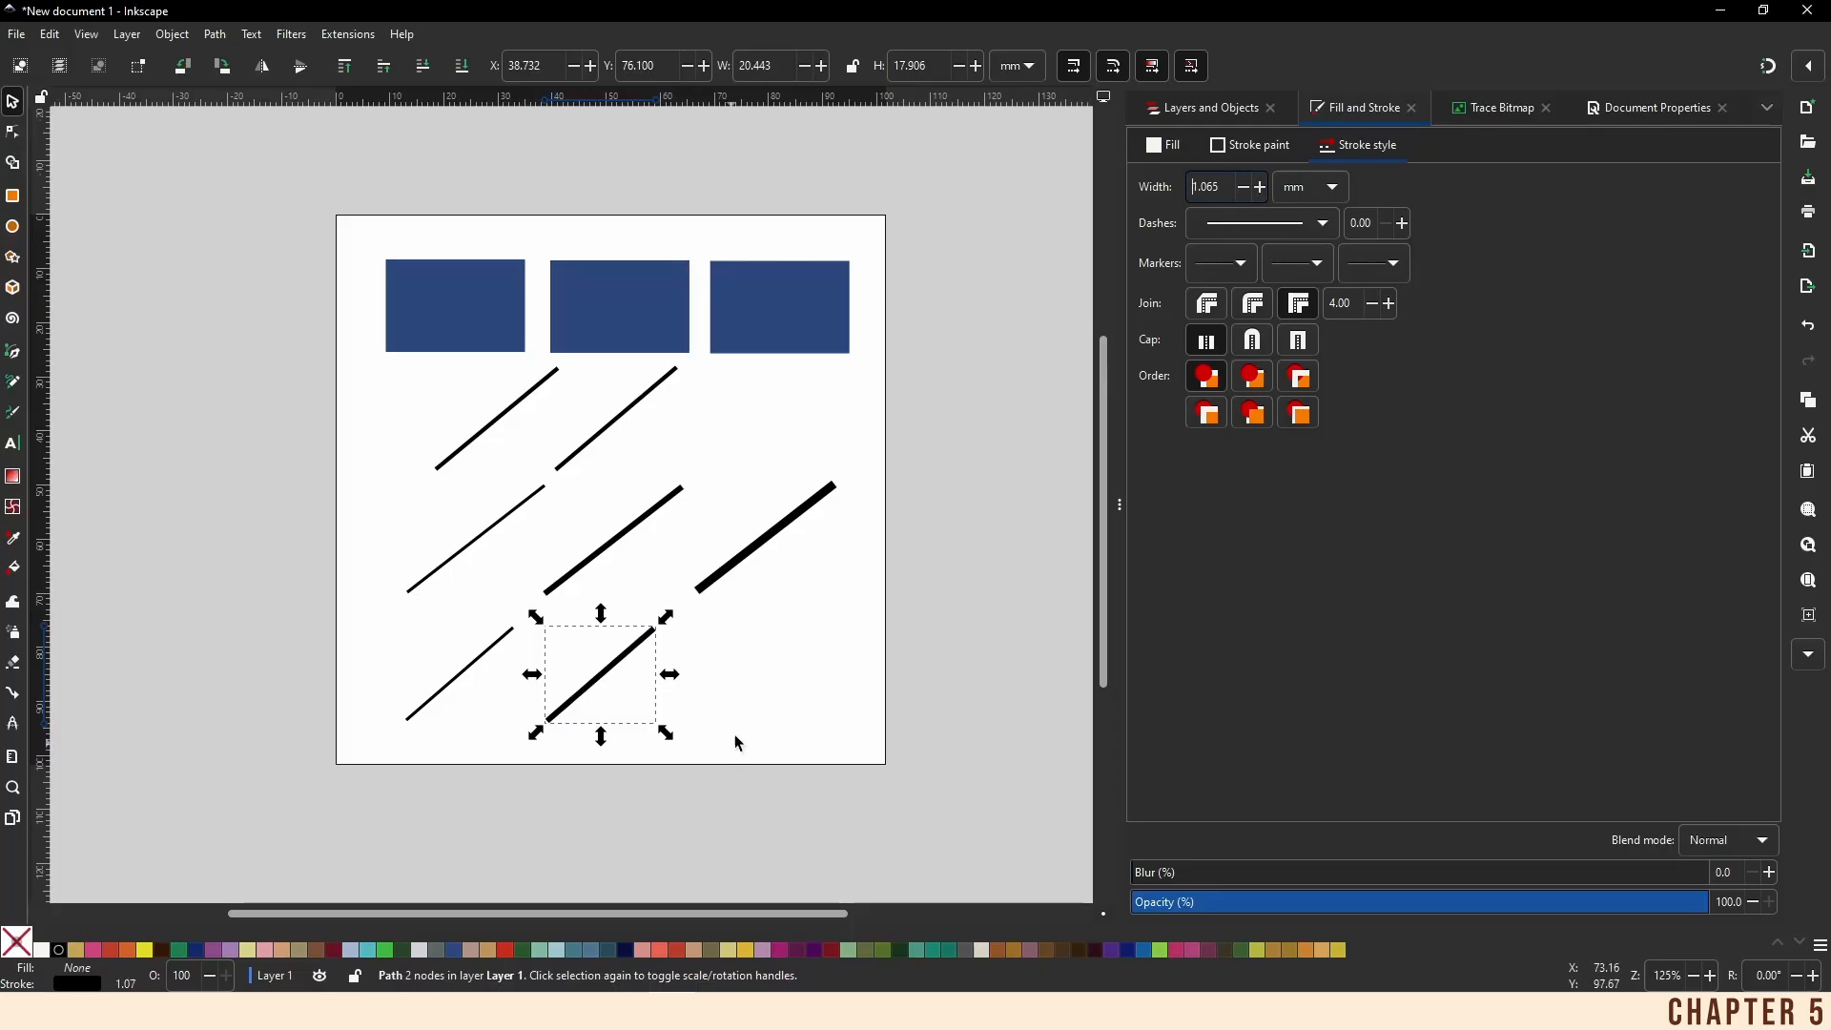
Paste a third line in the bottom row at about X 64.2 mm, Y 76.4 mm with a stroke width of 1.565 mm
left_click(741, 689)
key("ctrl+v")
left_click_drag(741, 688, 752, 677)
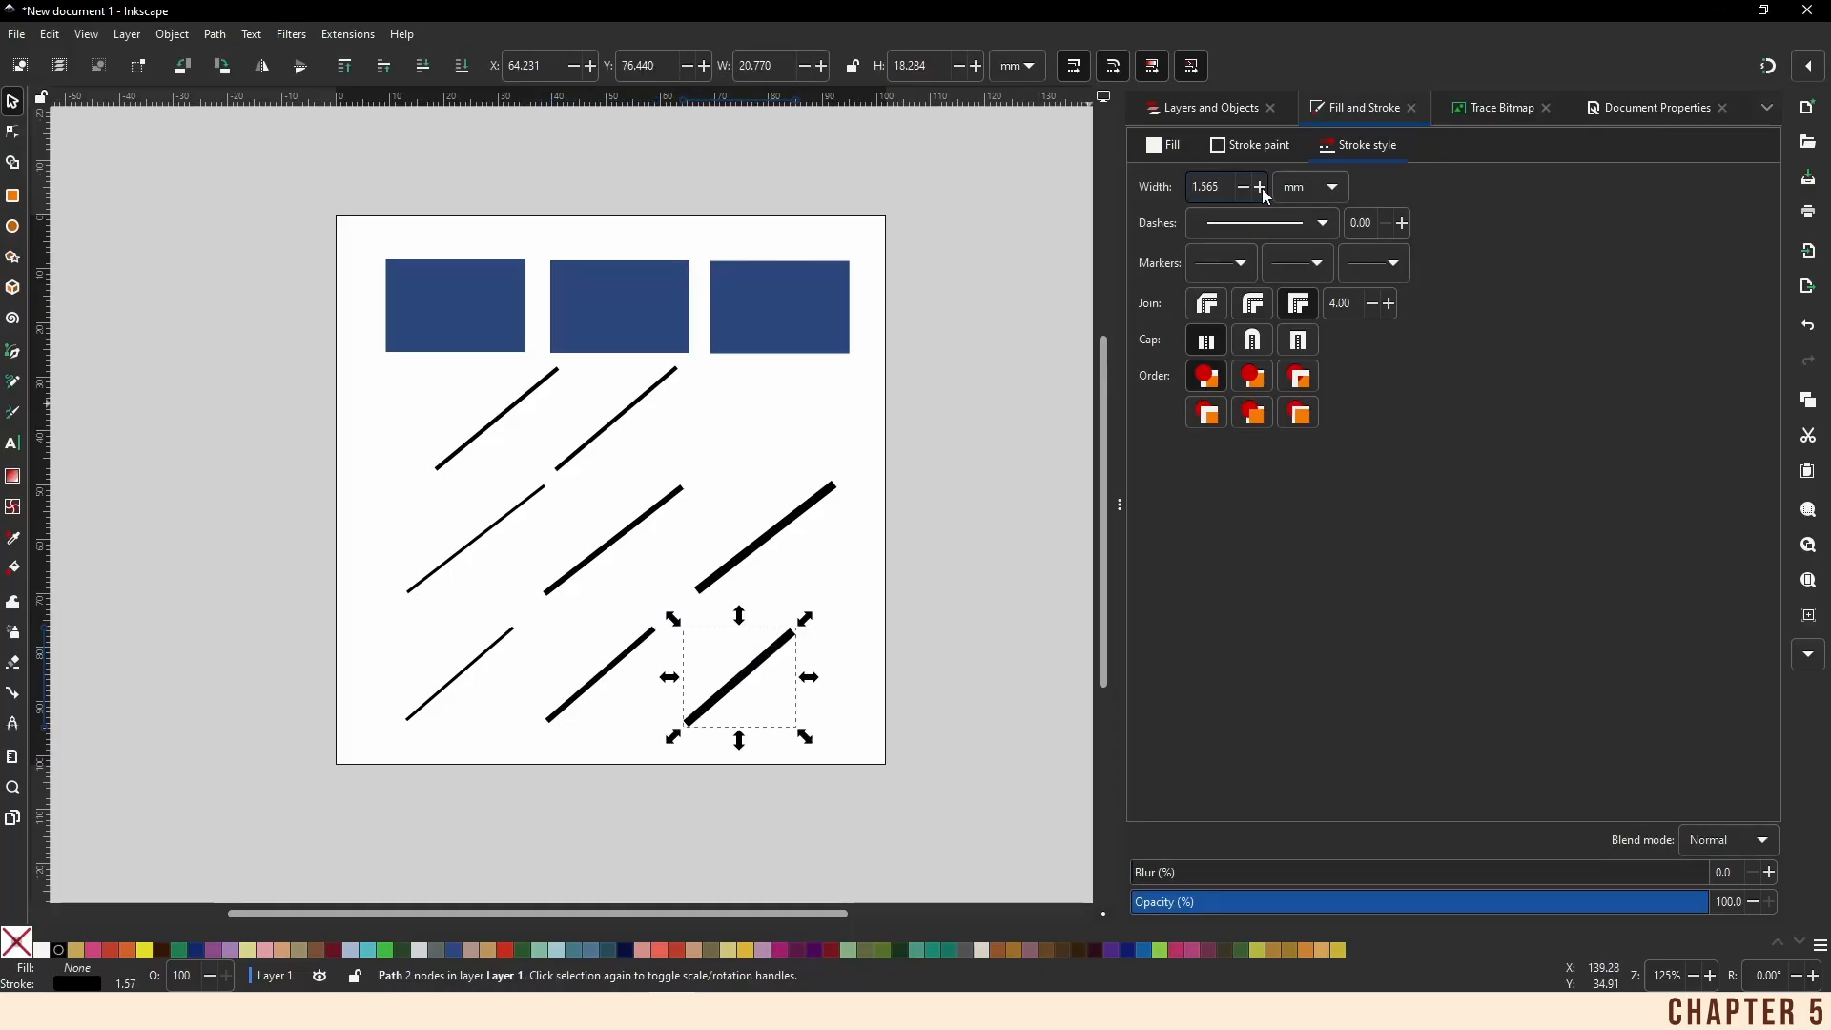
left_click(576, 694)
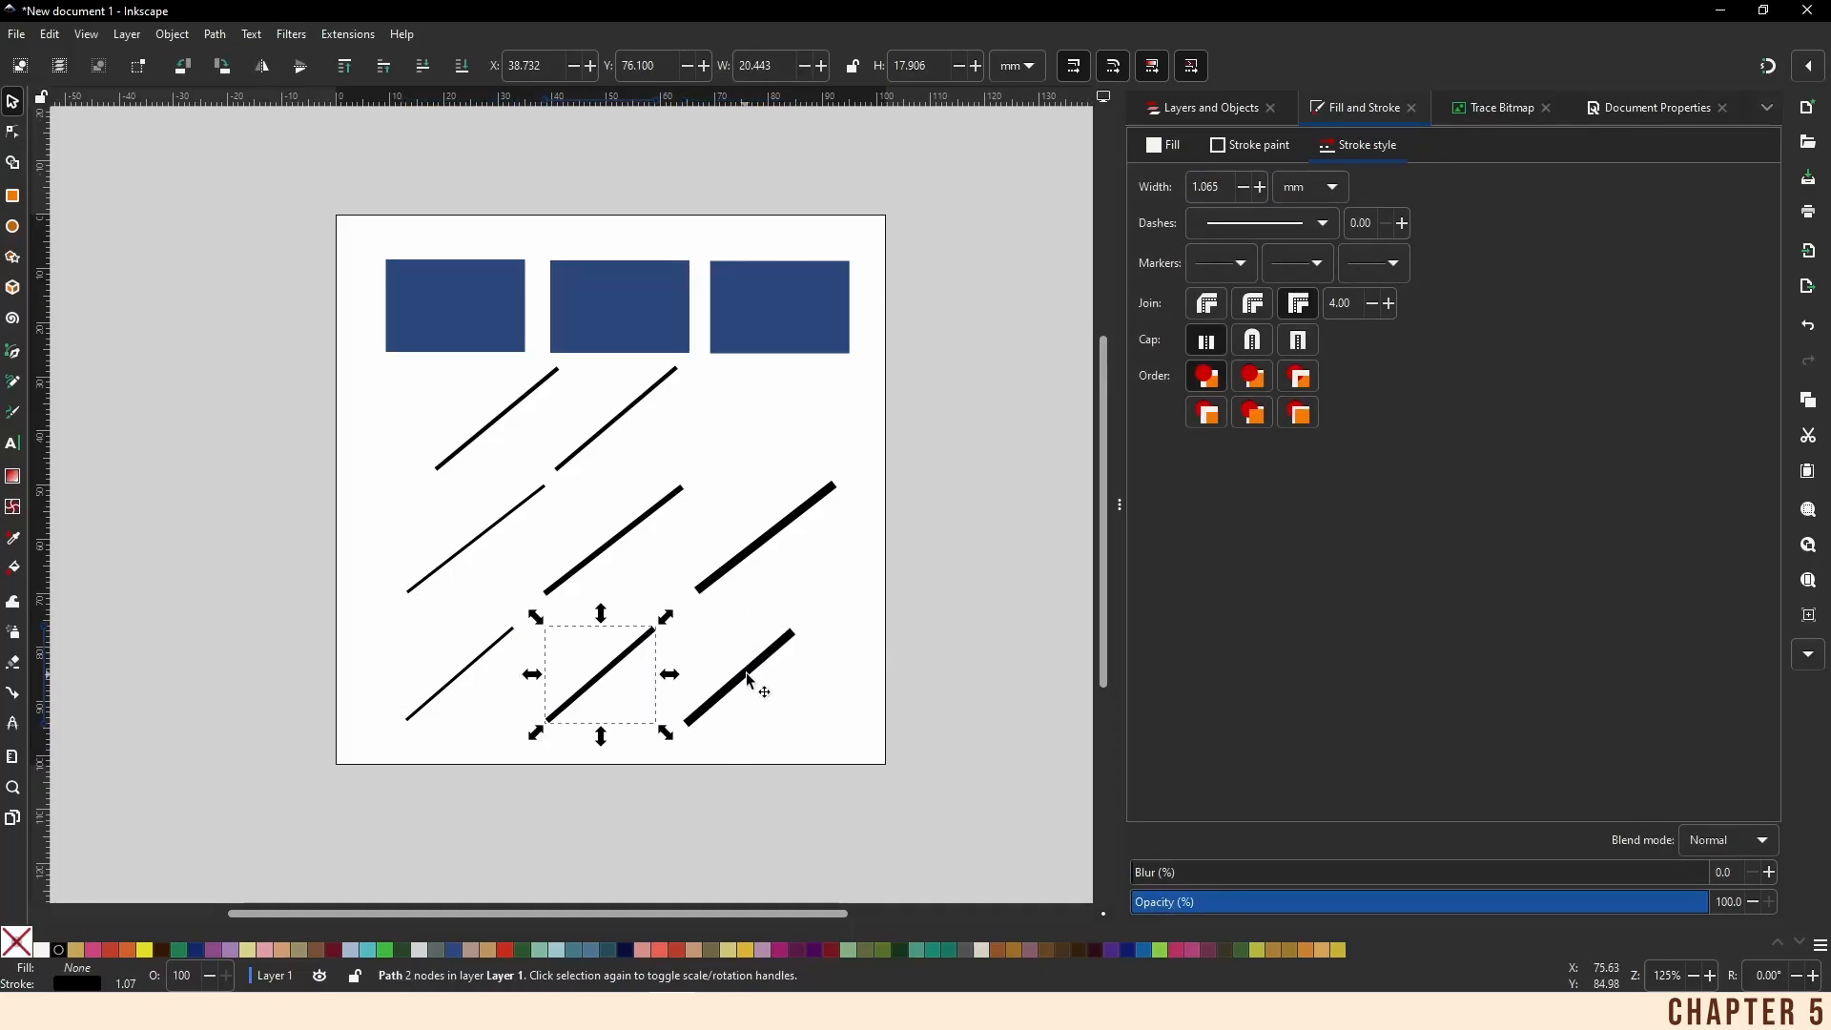
Select the three lines in the bottom row and convert them to satin columns with Ink/Stitch's Convert Line to Satin
left_click(930, 790)
left_click_drag(947, 792, 317, 588)
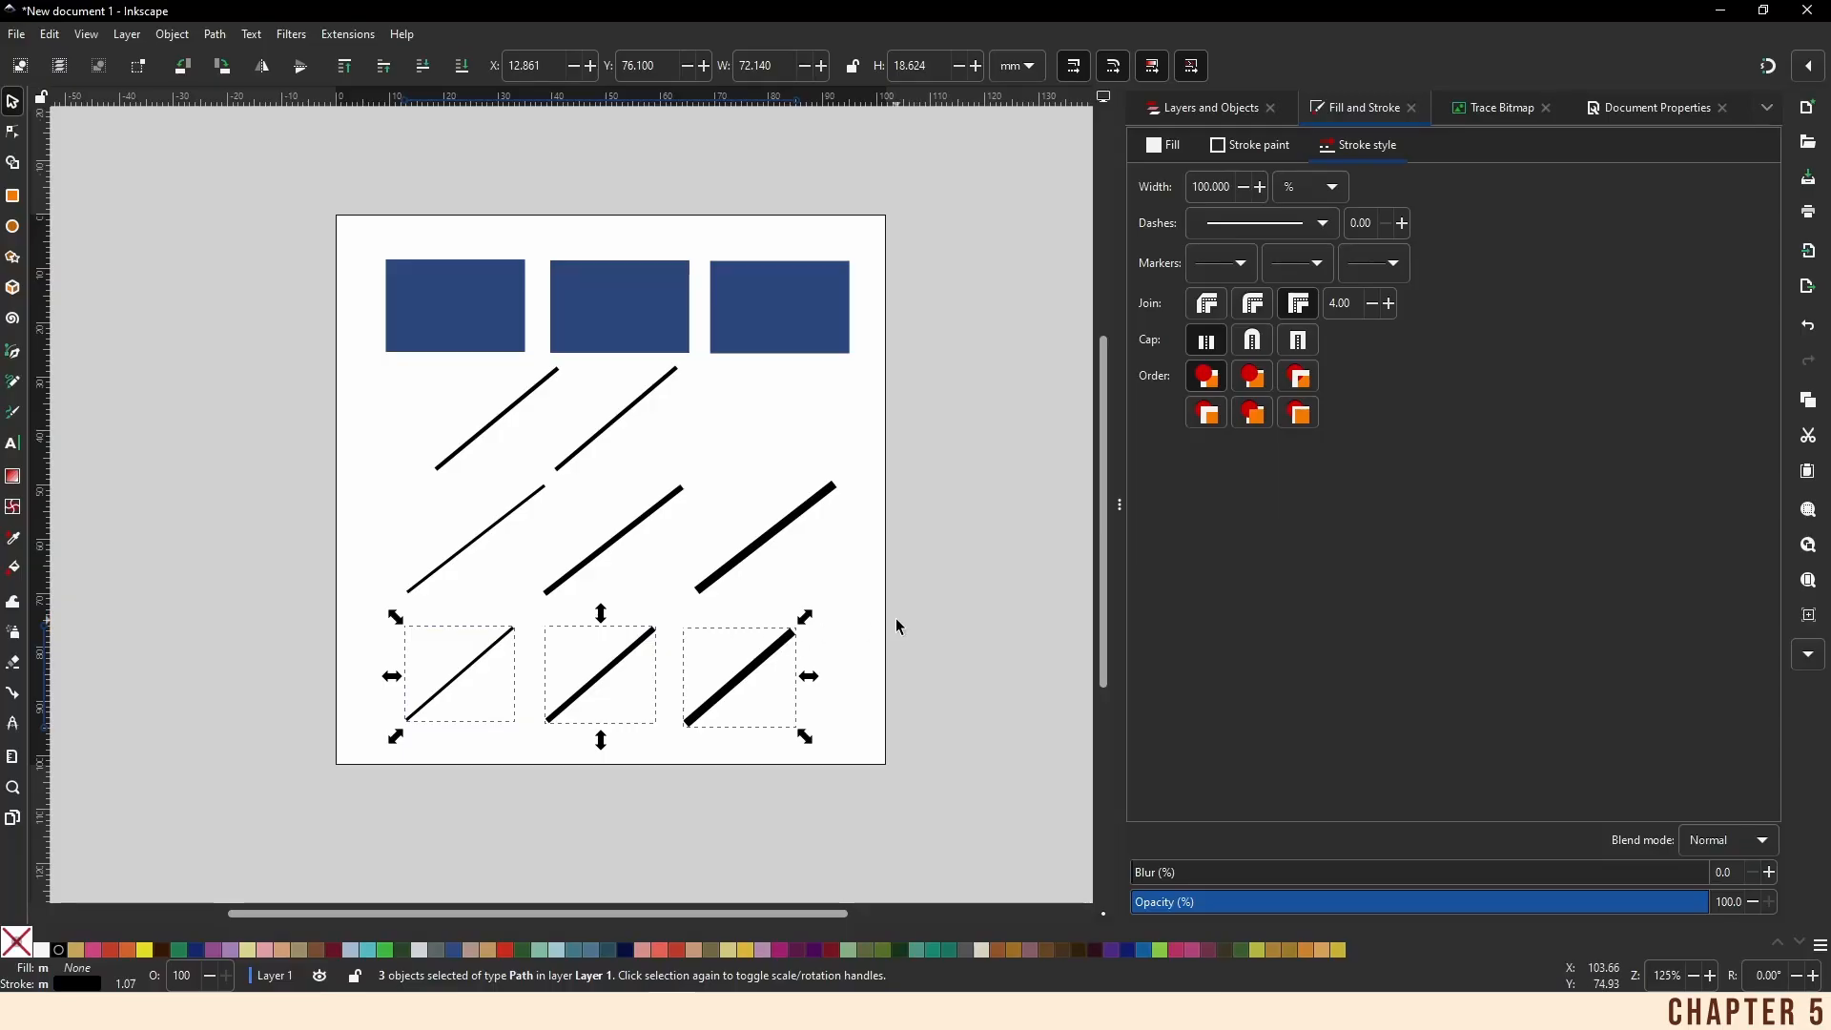
left_click(348, 35)
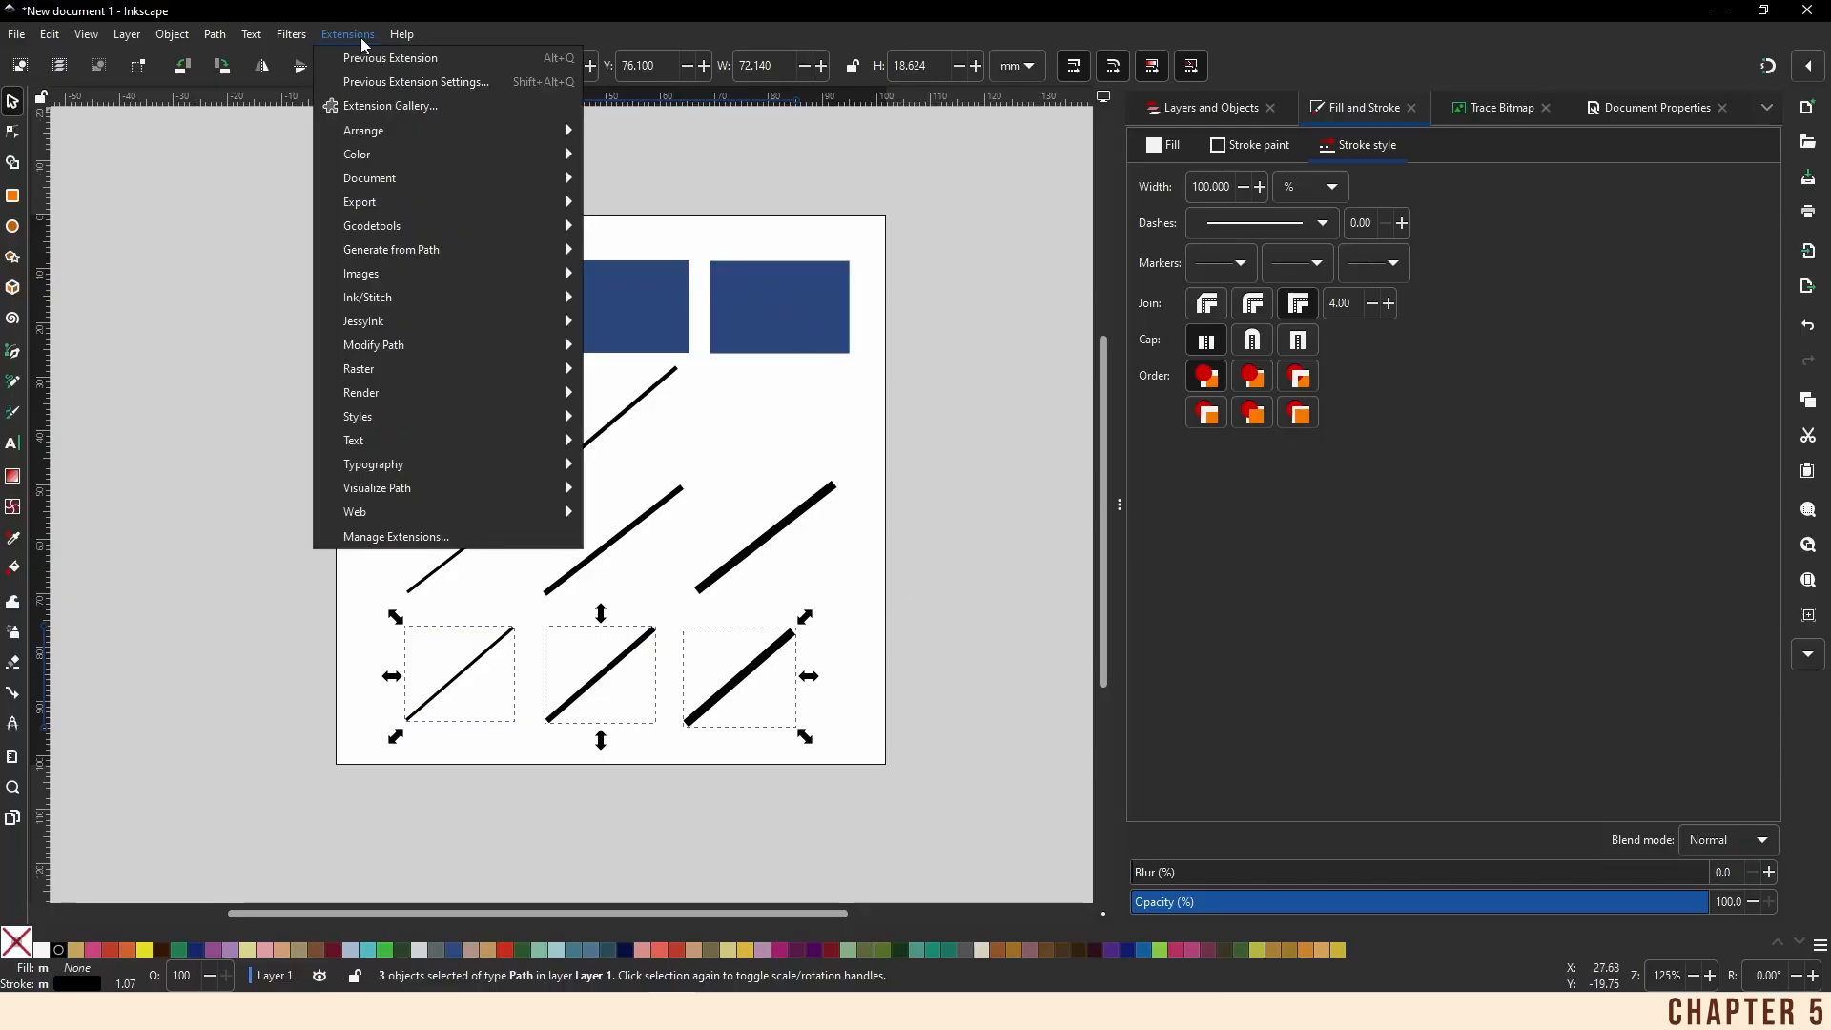
mouse_move(408, 299)
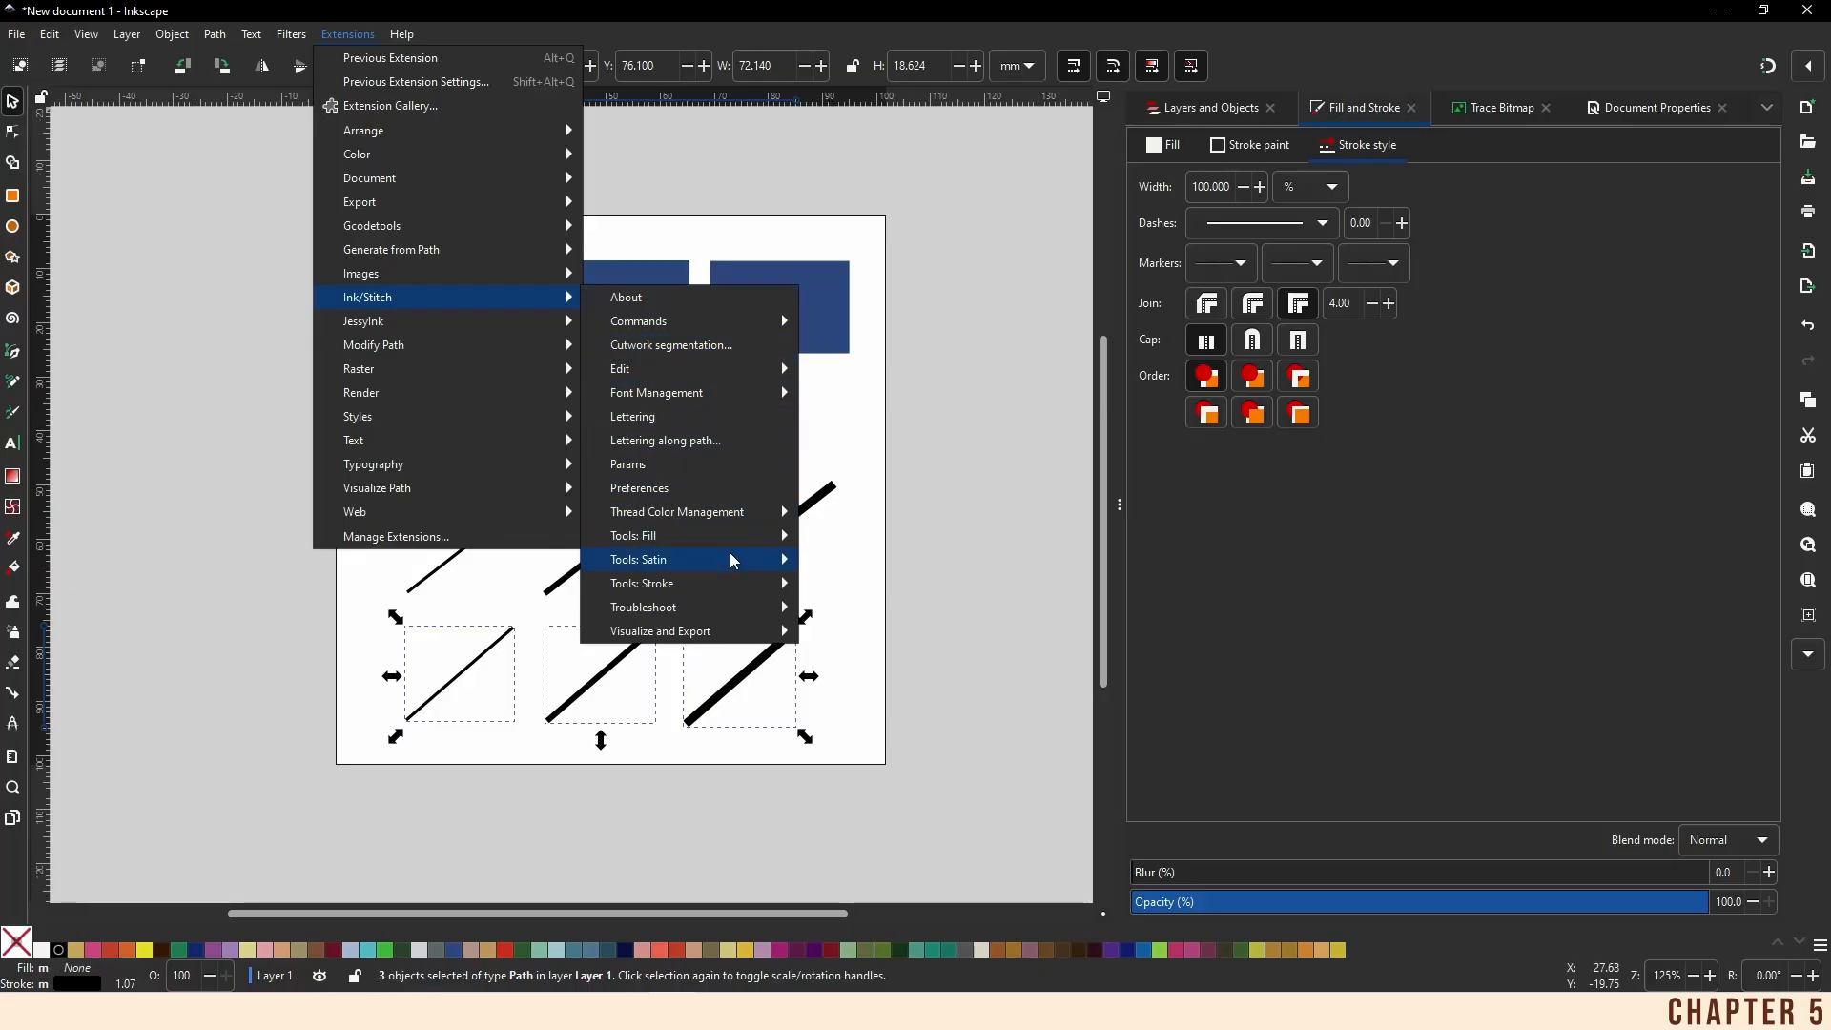
mouse_move(734, 562)
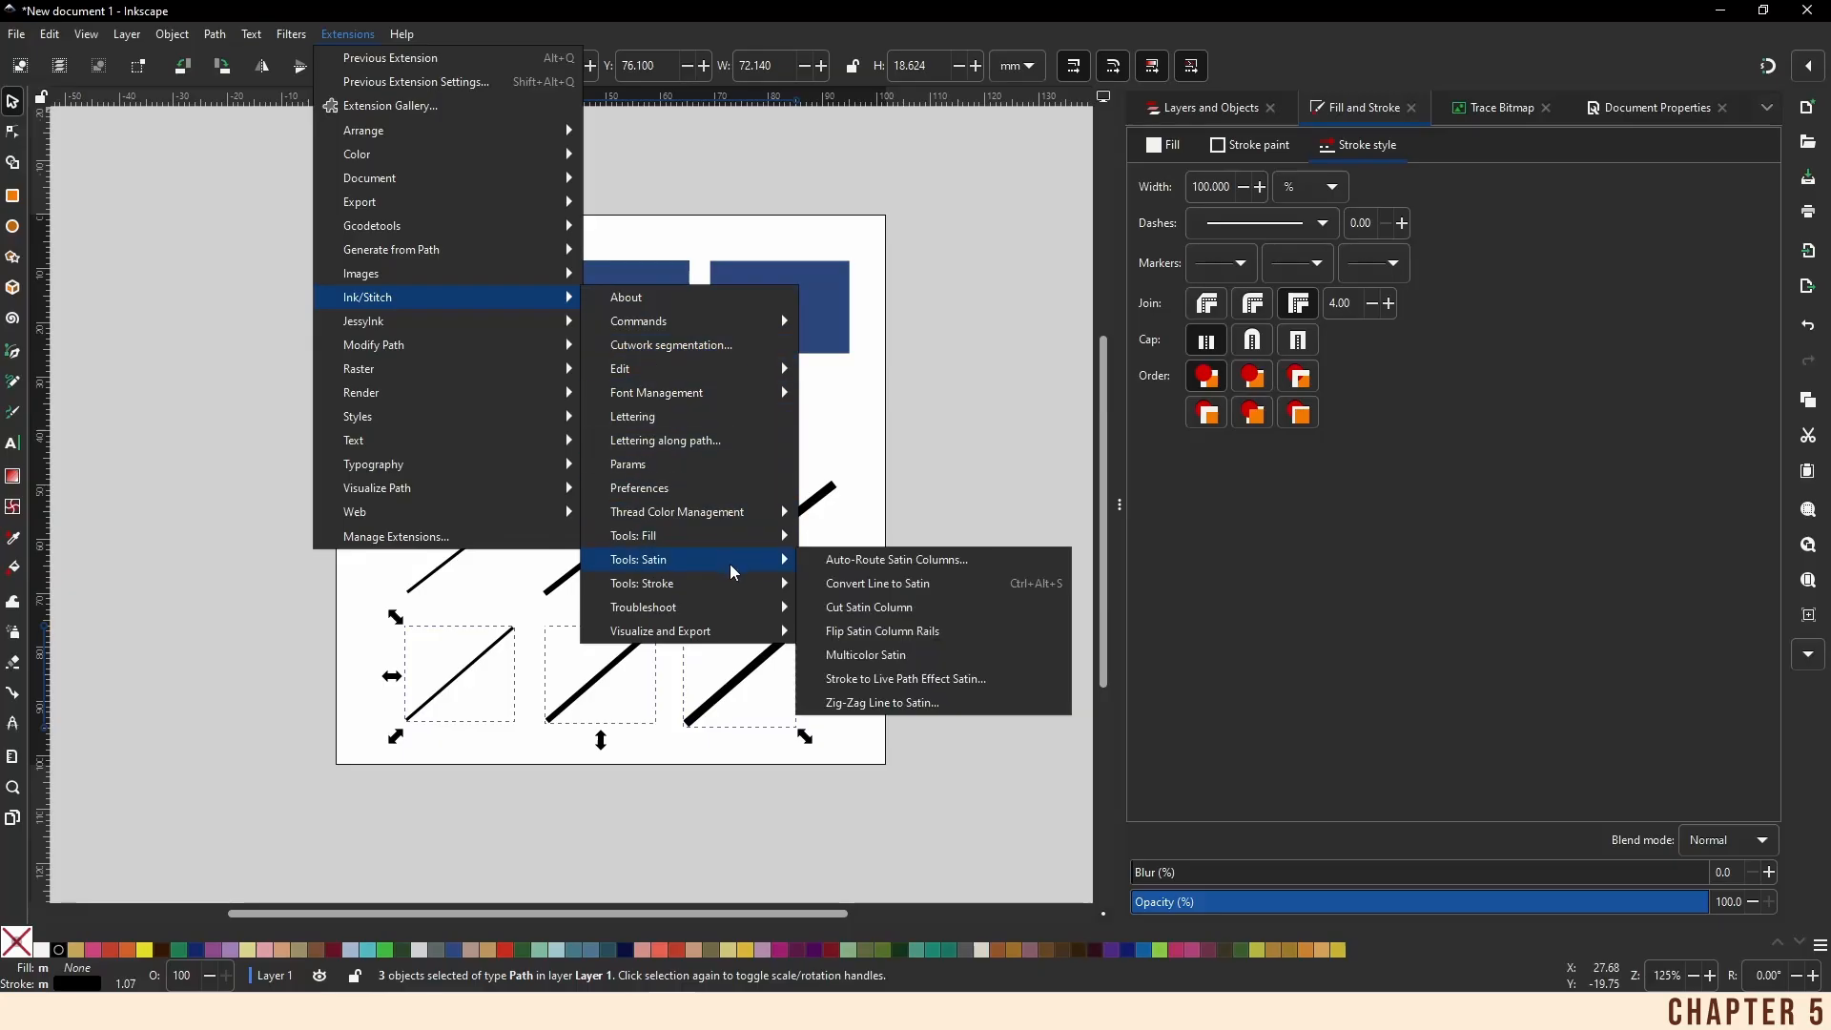
left_click(1001, 588)
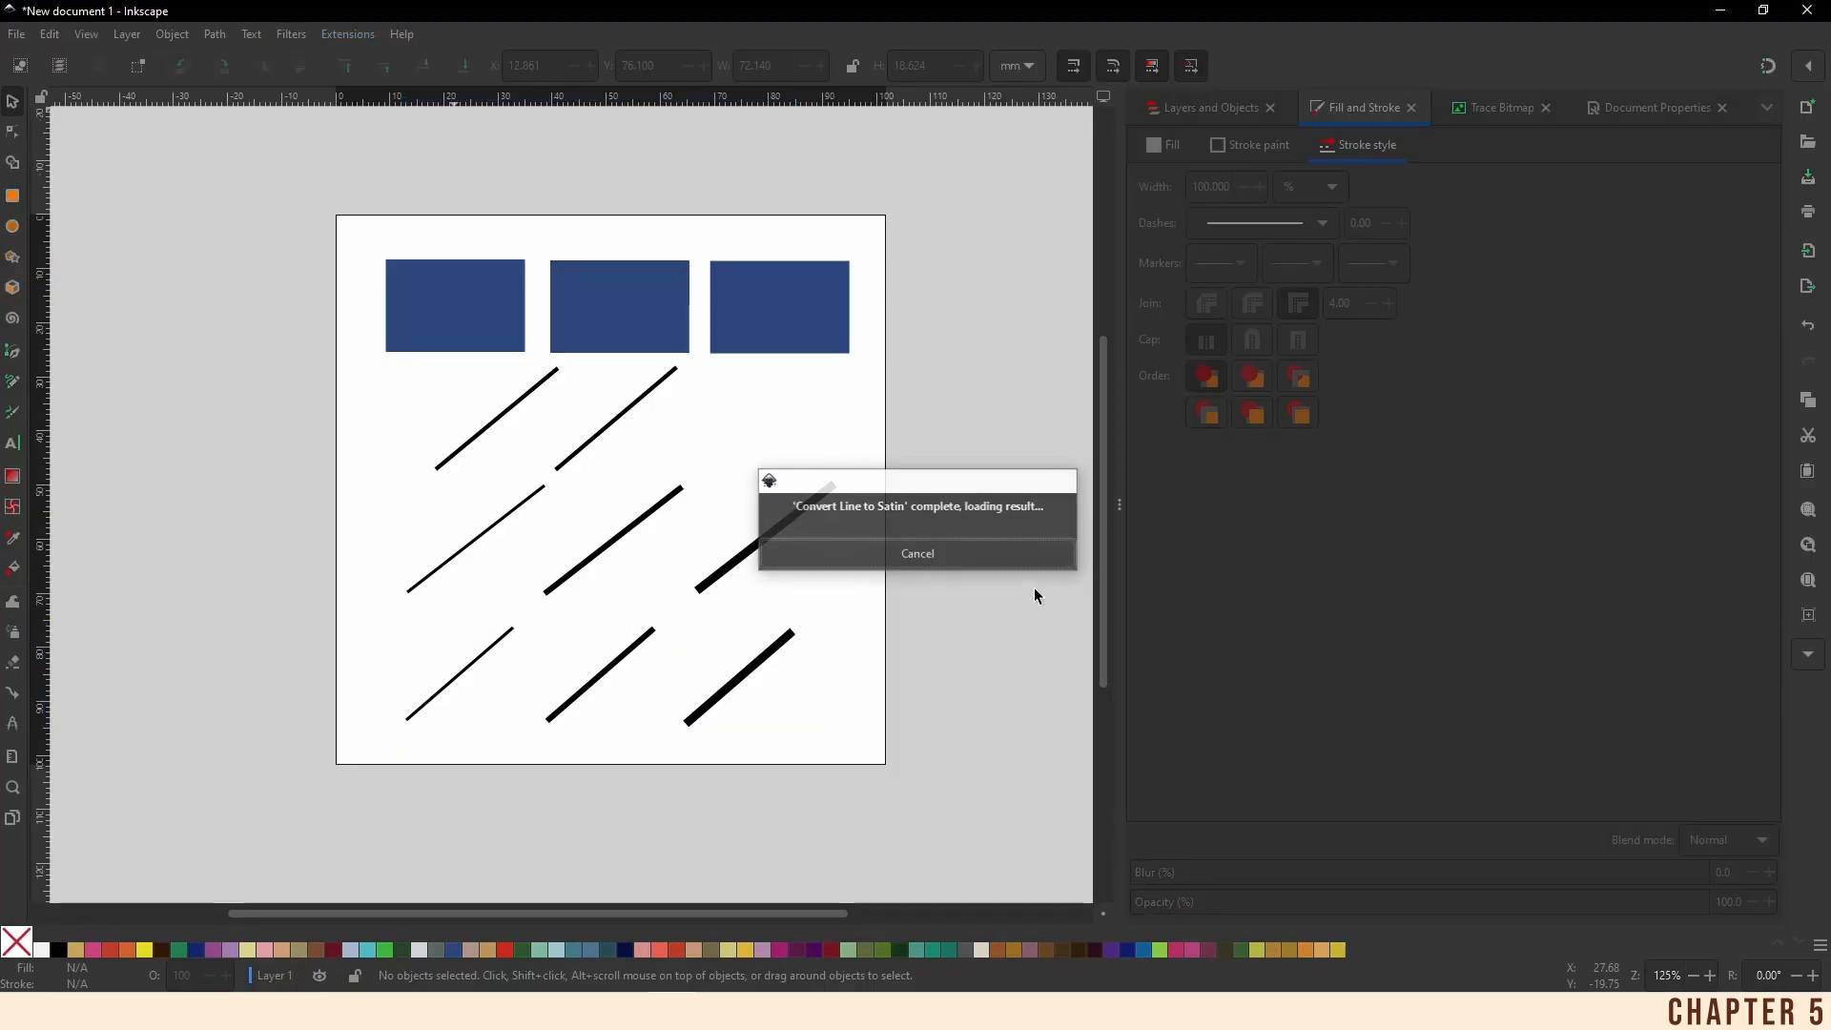
left_click(844, 774)
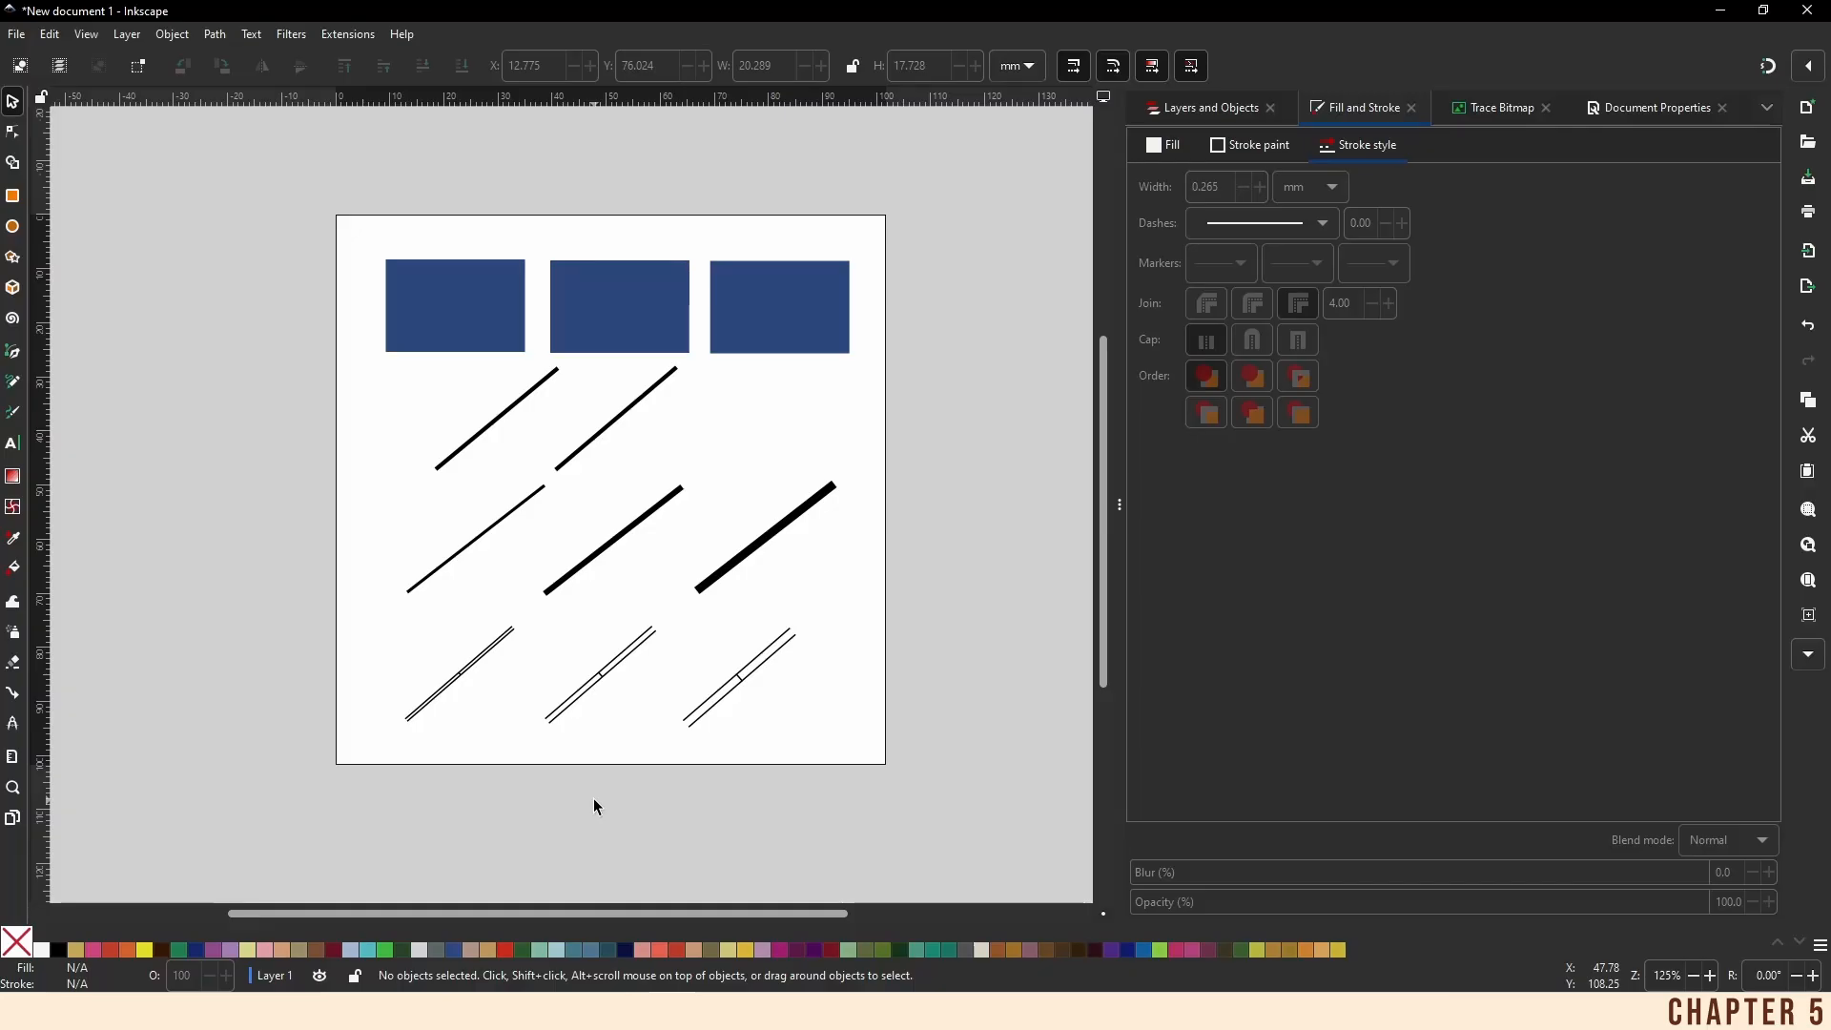
Try a stroke width of 0.565 mm on the middle satin column, then return it to 0.265 mm
left_click(619, 669)
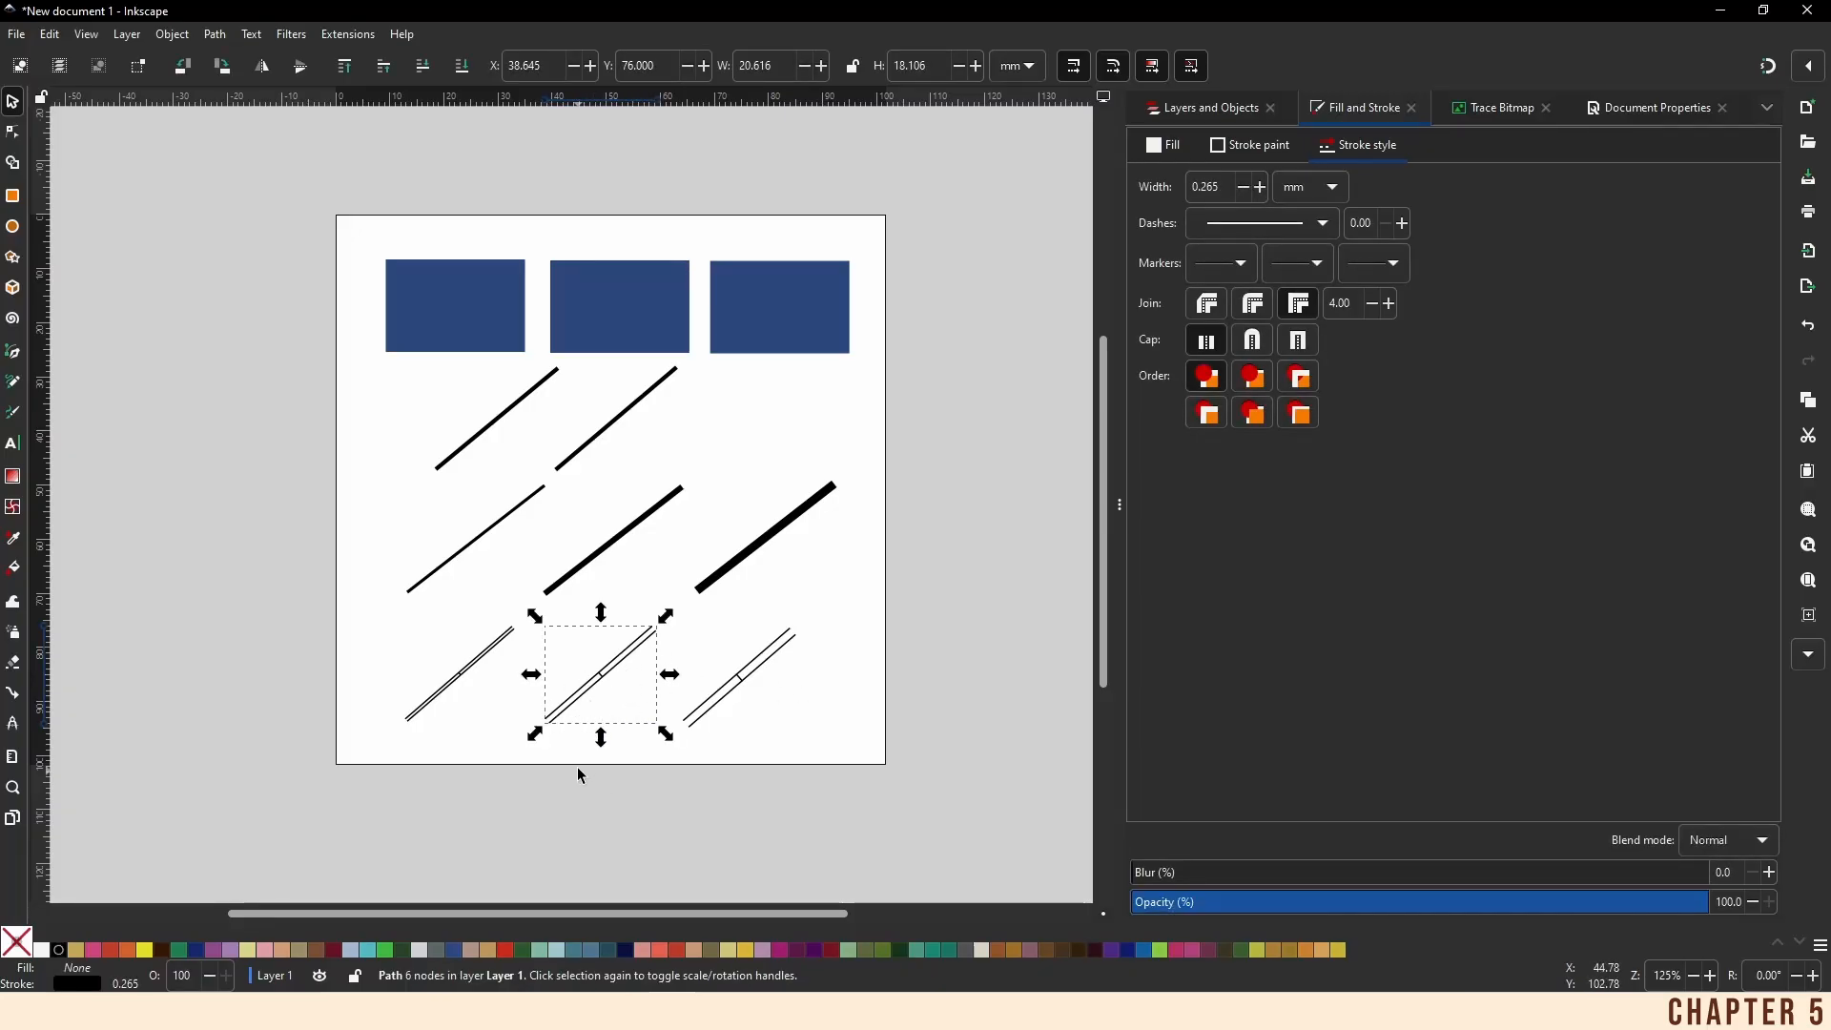
left_click(1260, 187)
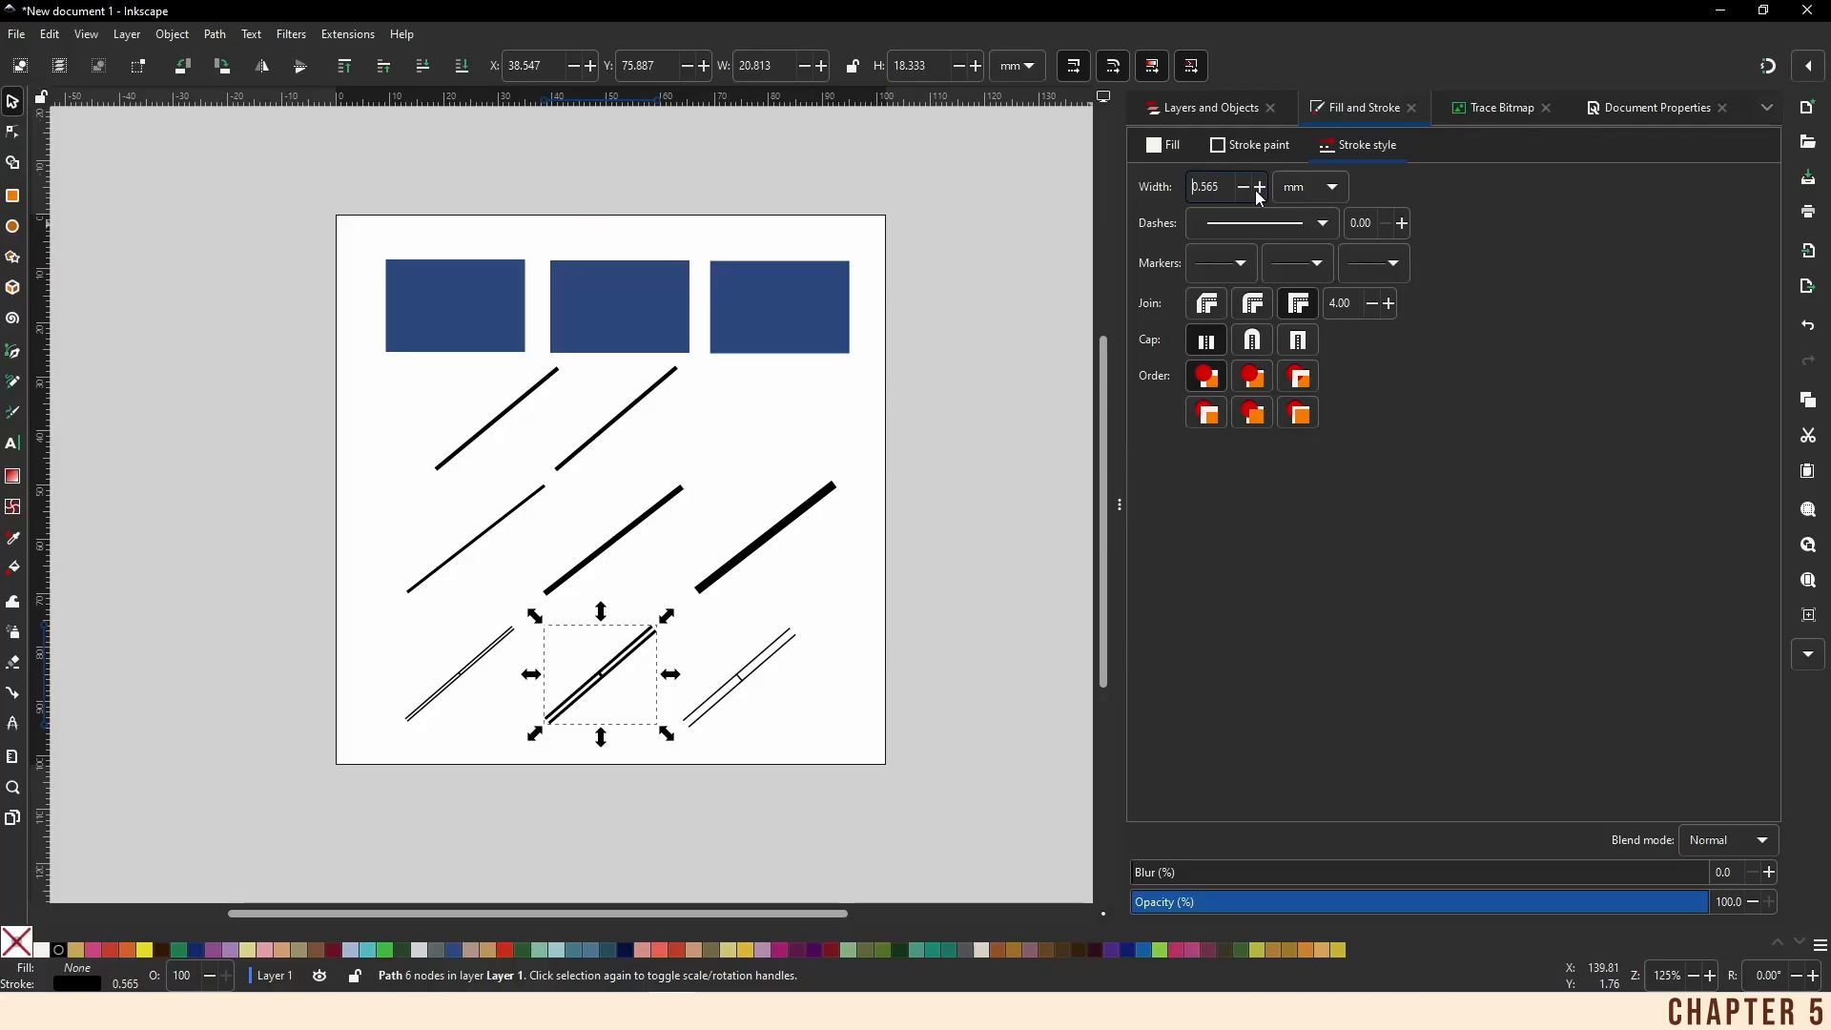
left_click(1245, 188)
left_click(831, 743)
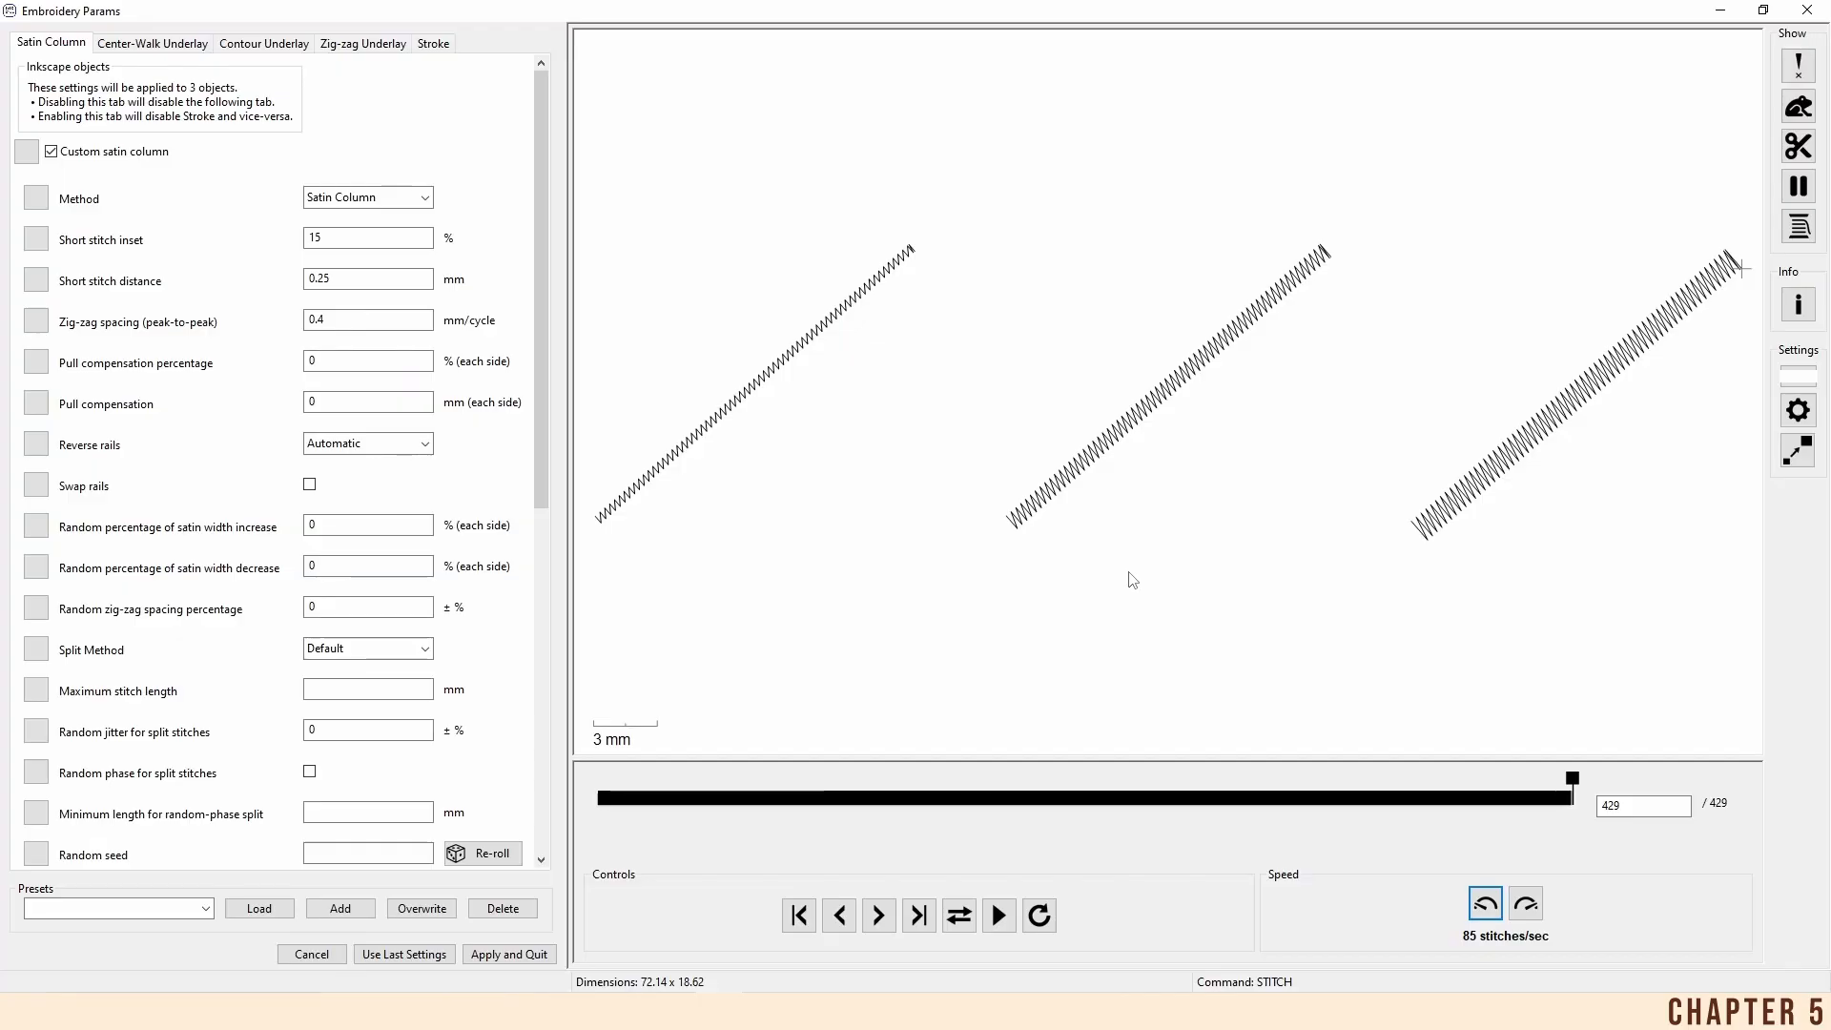
Preview the "E" Stitch and "S" Stitch methods for the three satin columns in the embroidery params
left_click(419, 197)
left_click(409, 230)
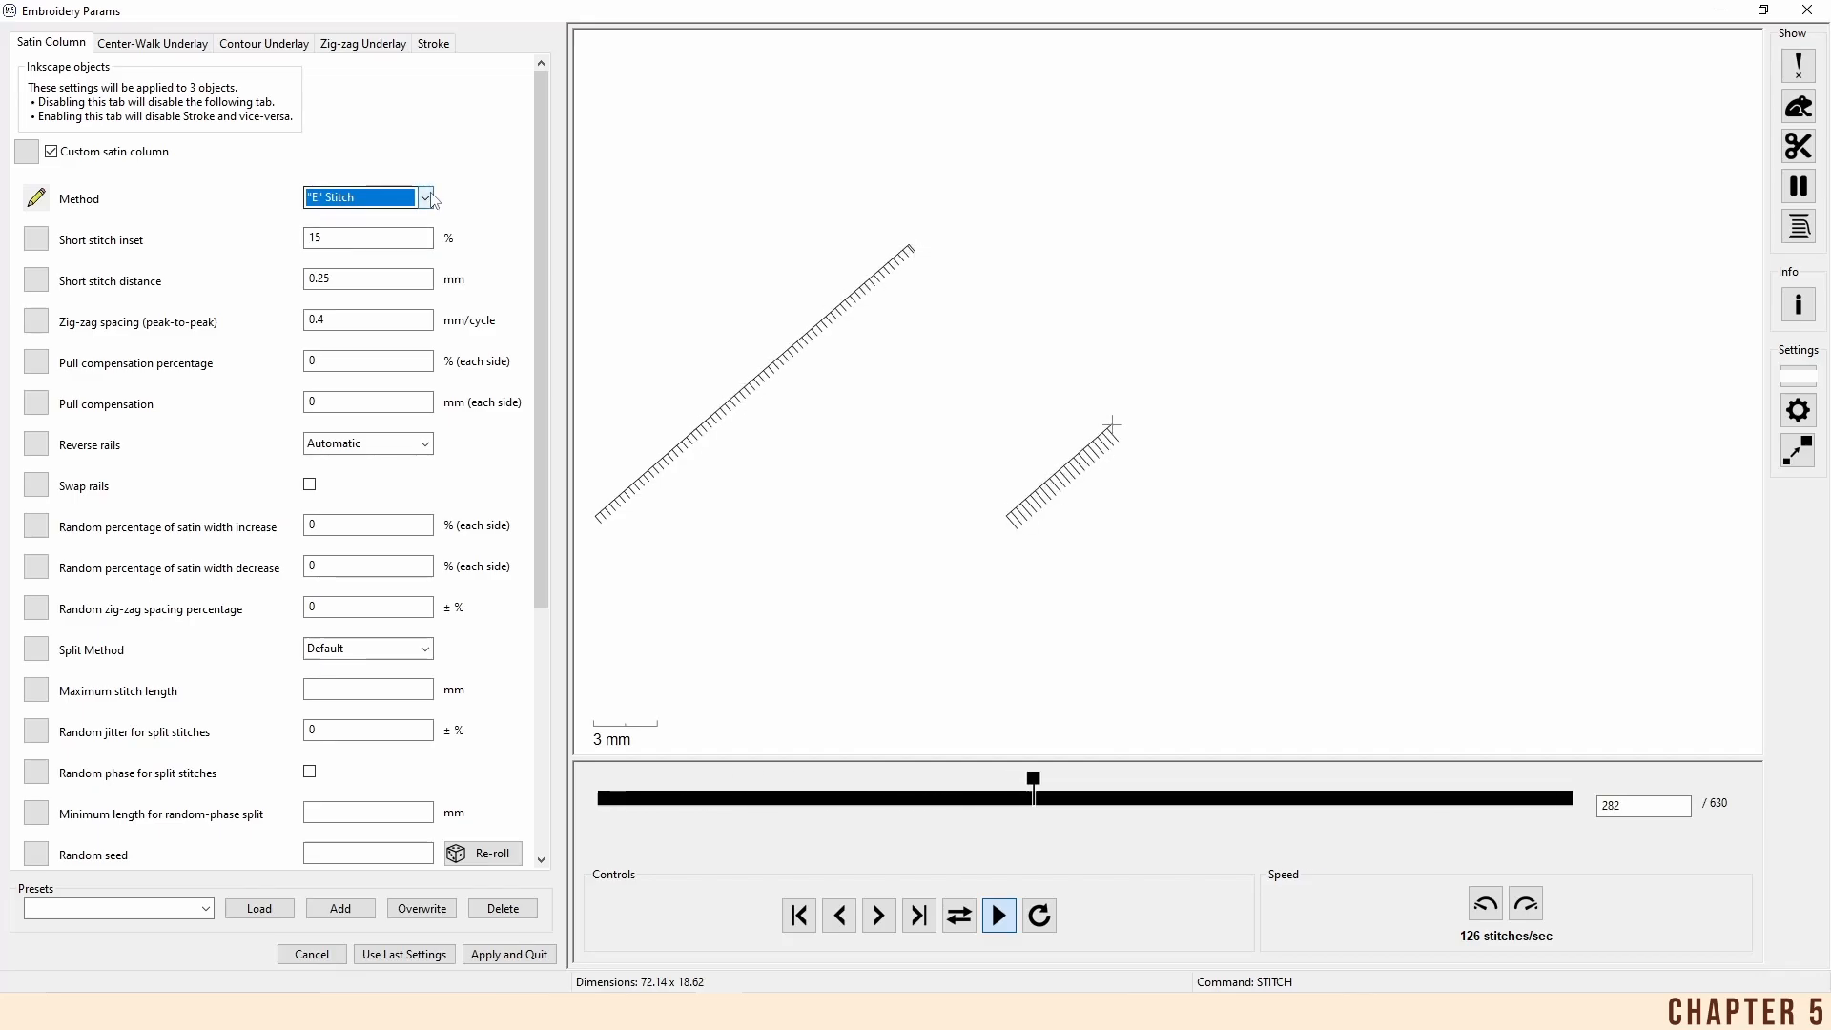
left_click(426, 197)
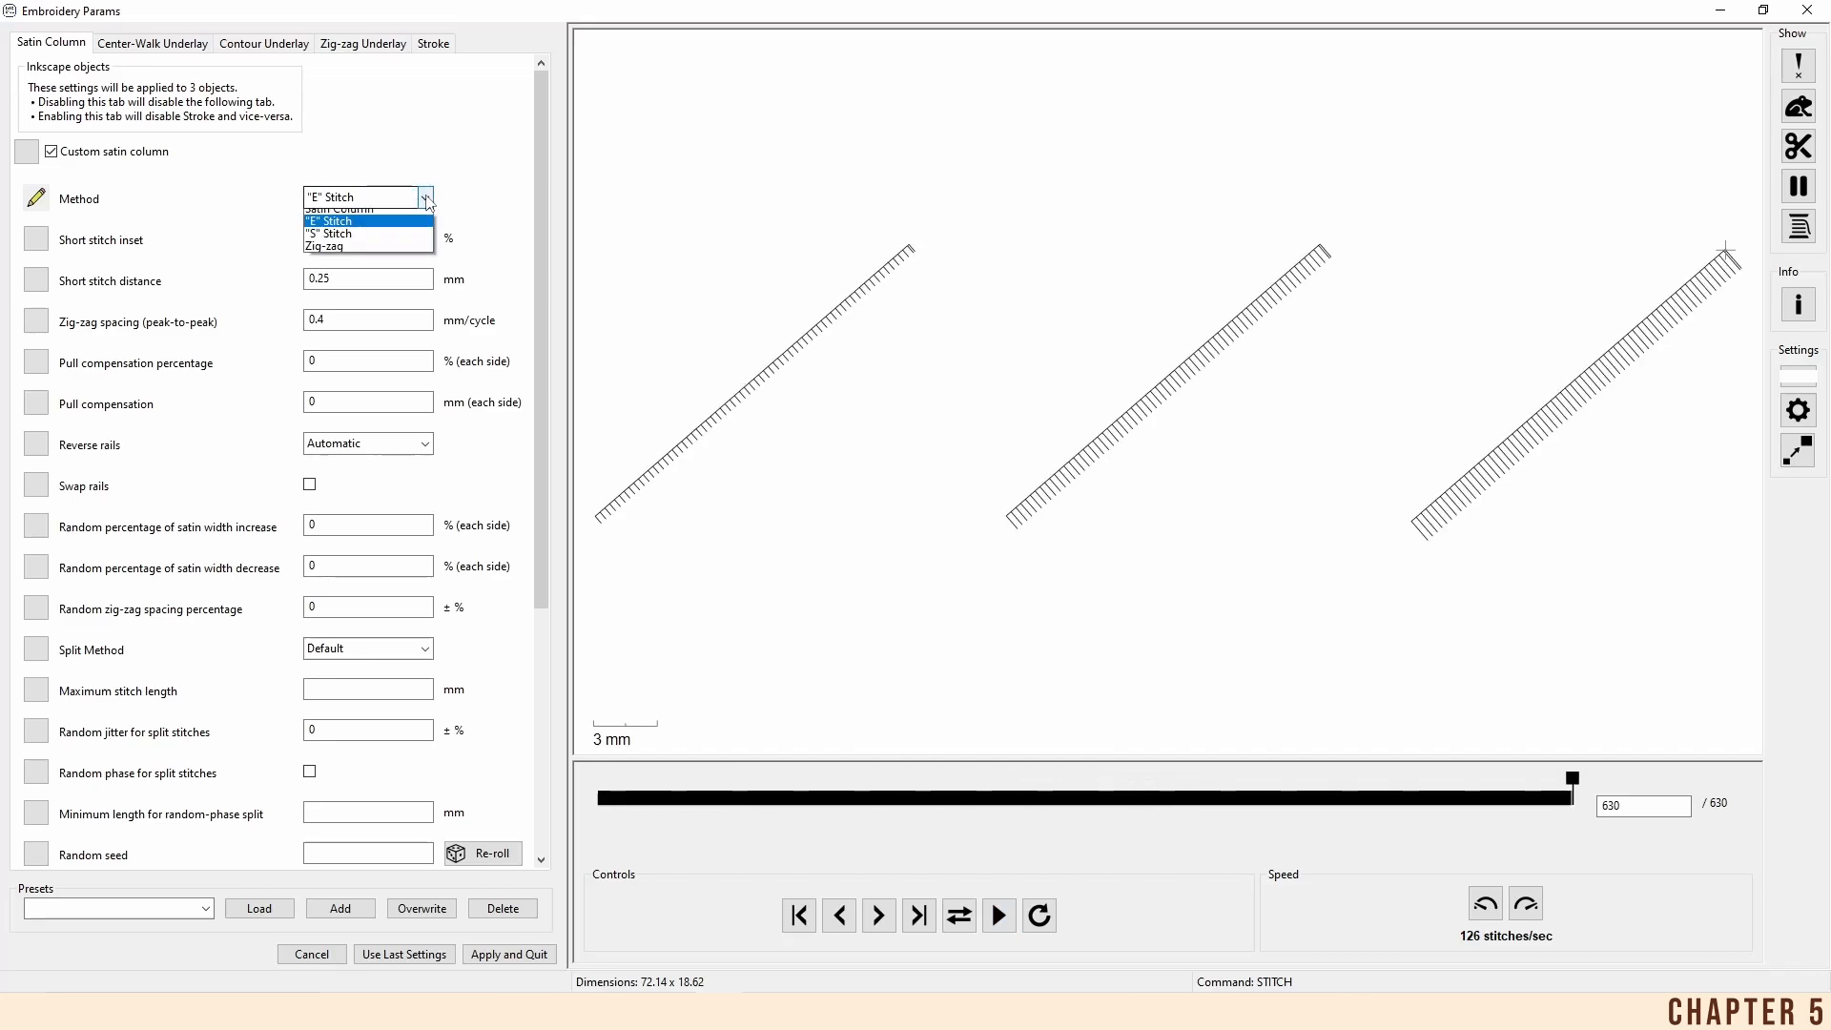
left_click(382, 247)
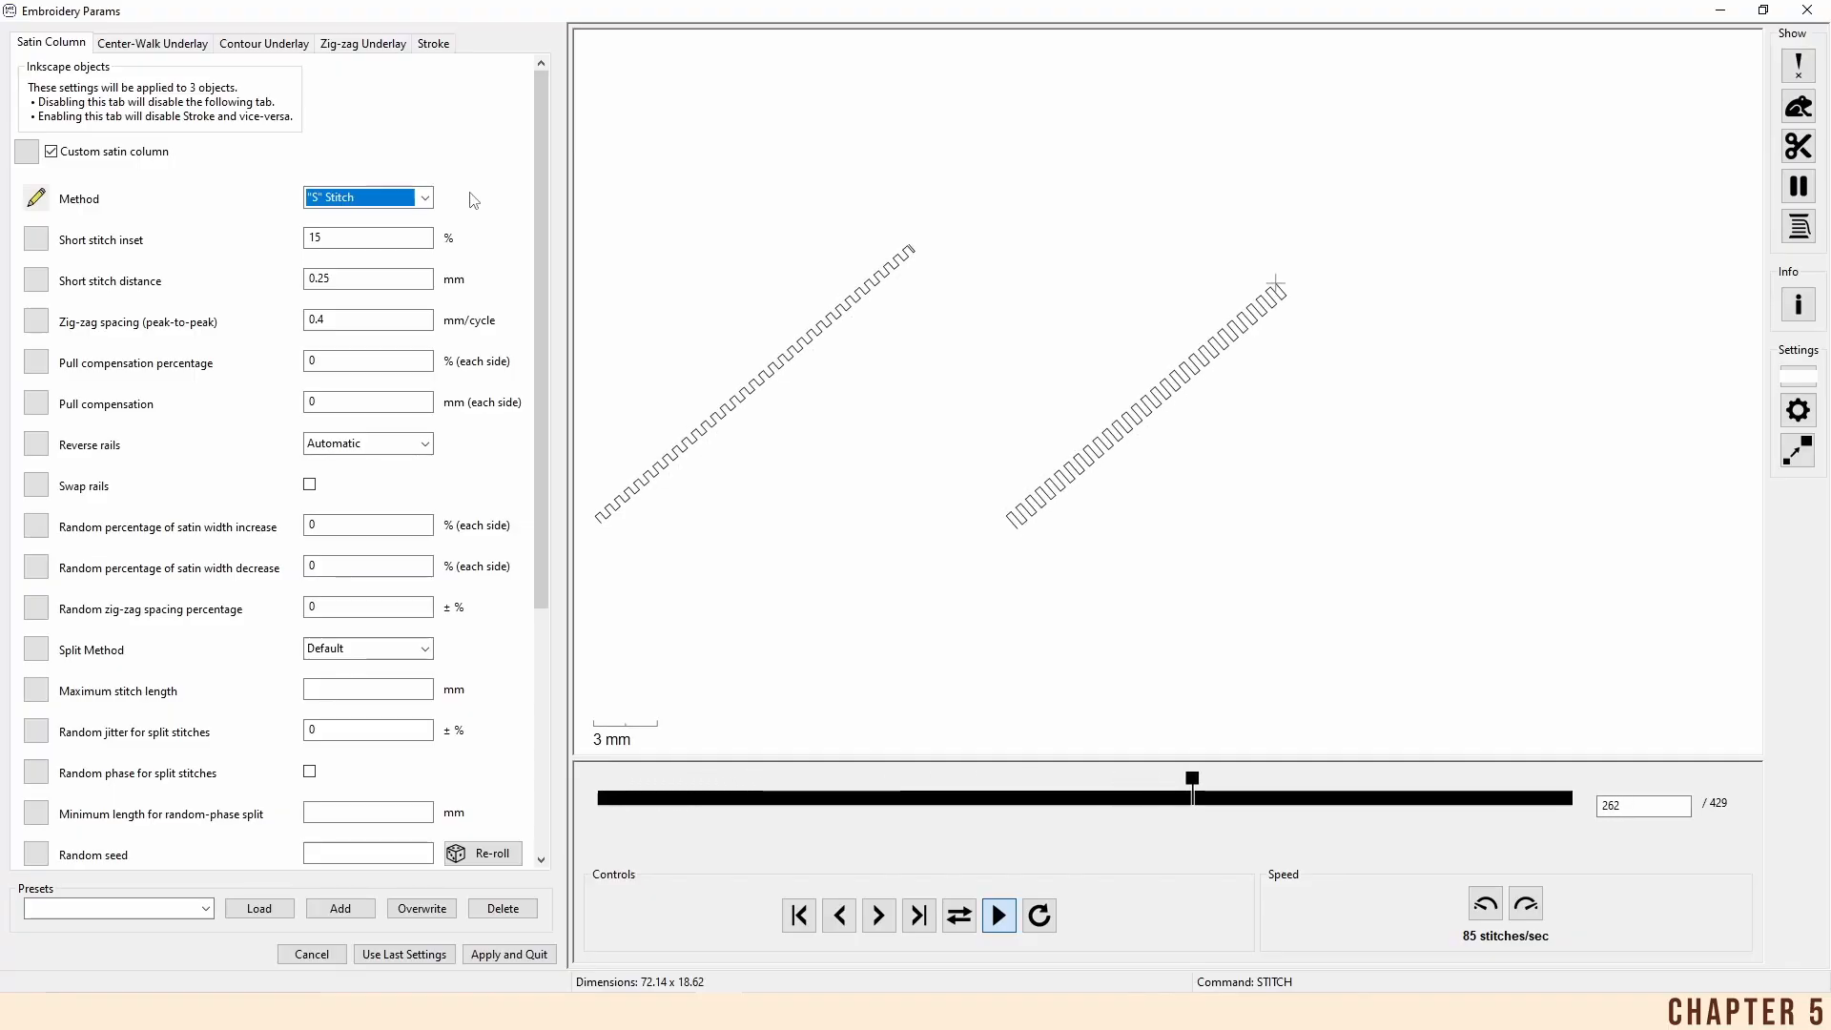
left_click(426, 198)
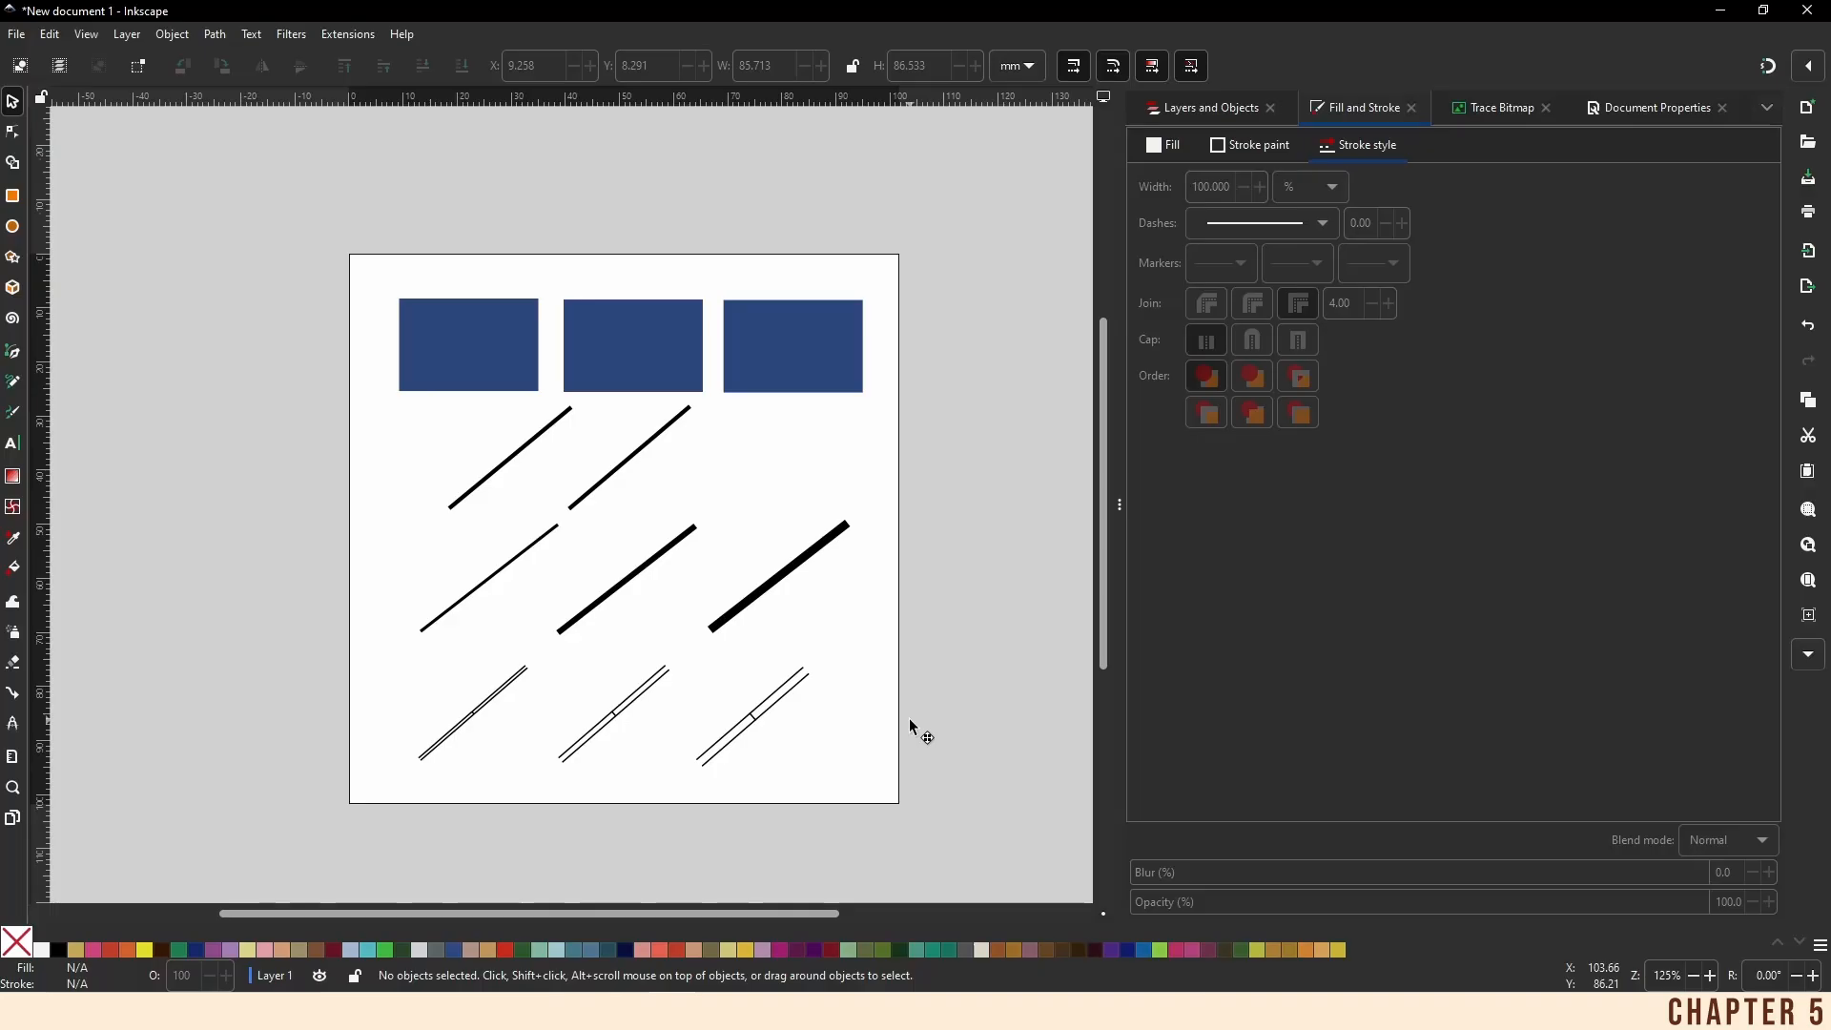